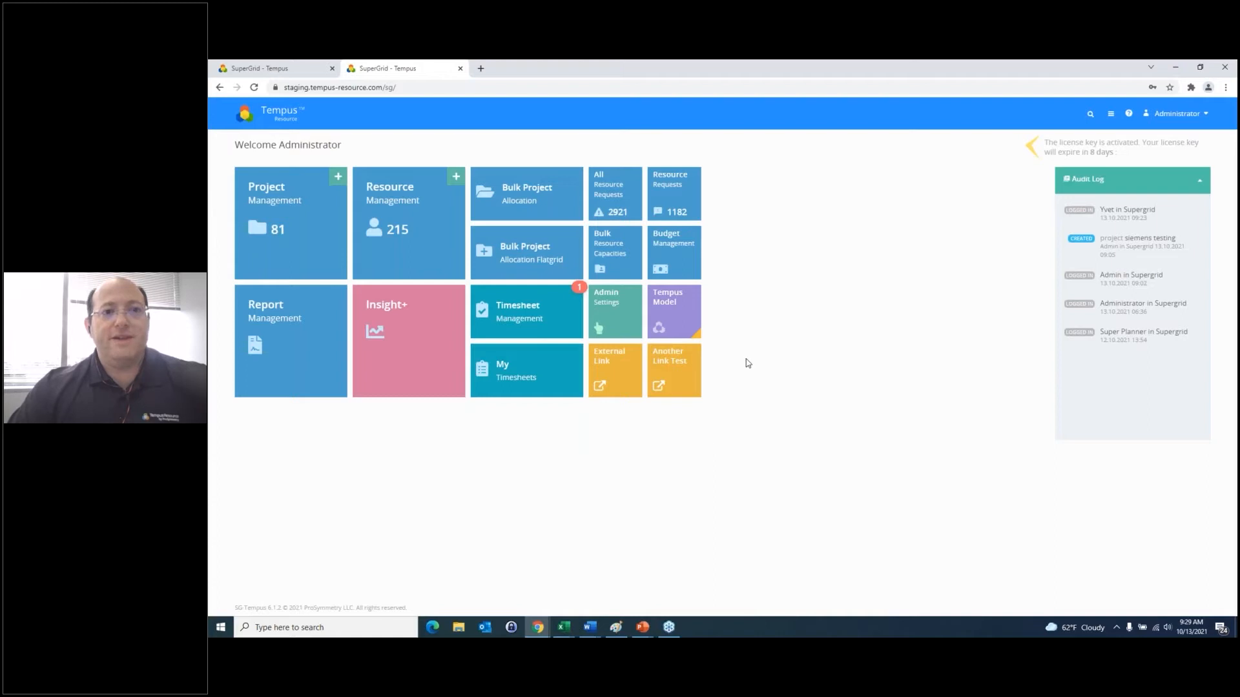
- Switch to the other open Tempus site and open its Insight+ dashboard overview
{"action": "left_click", "coordinate": [288, 70]}
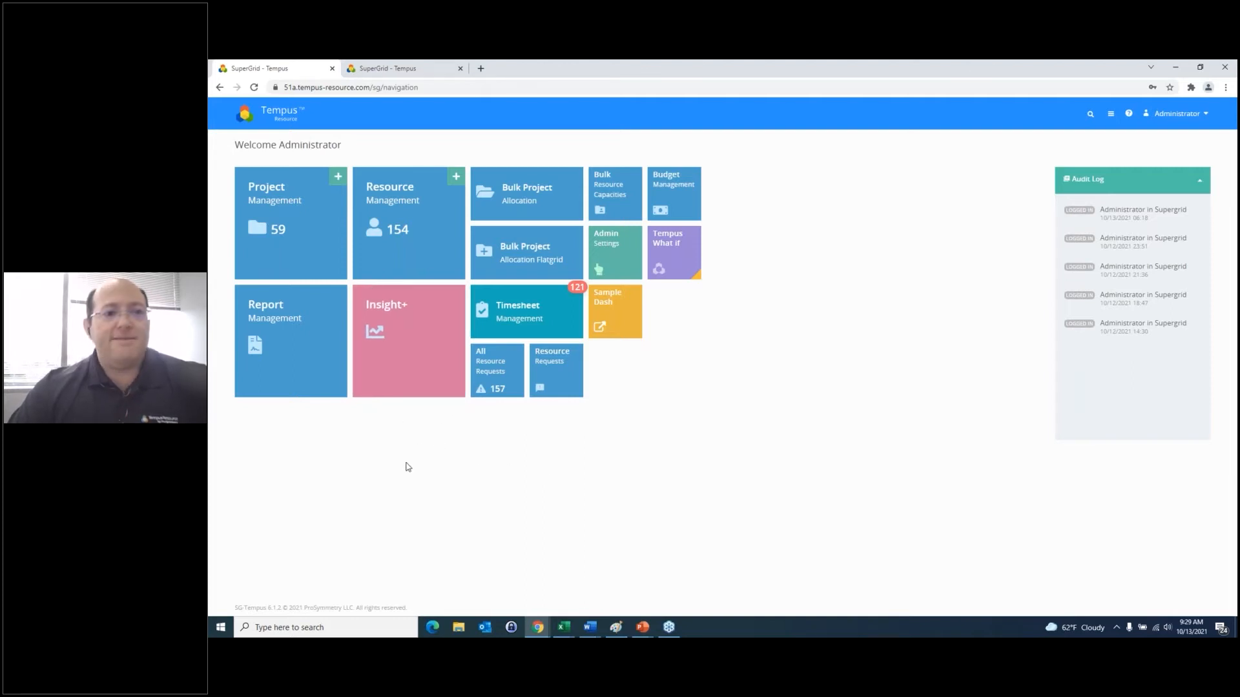
{"action": "left_click", "coordinate": [387, 323]}
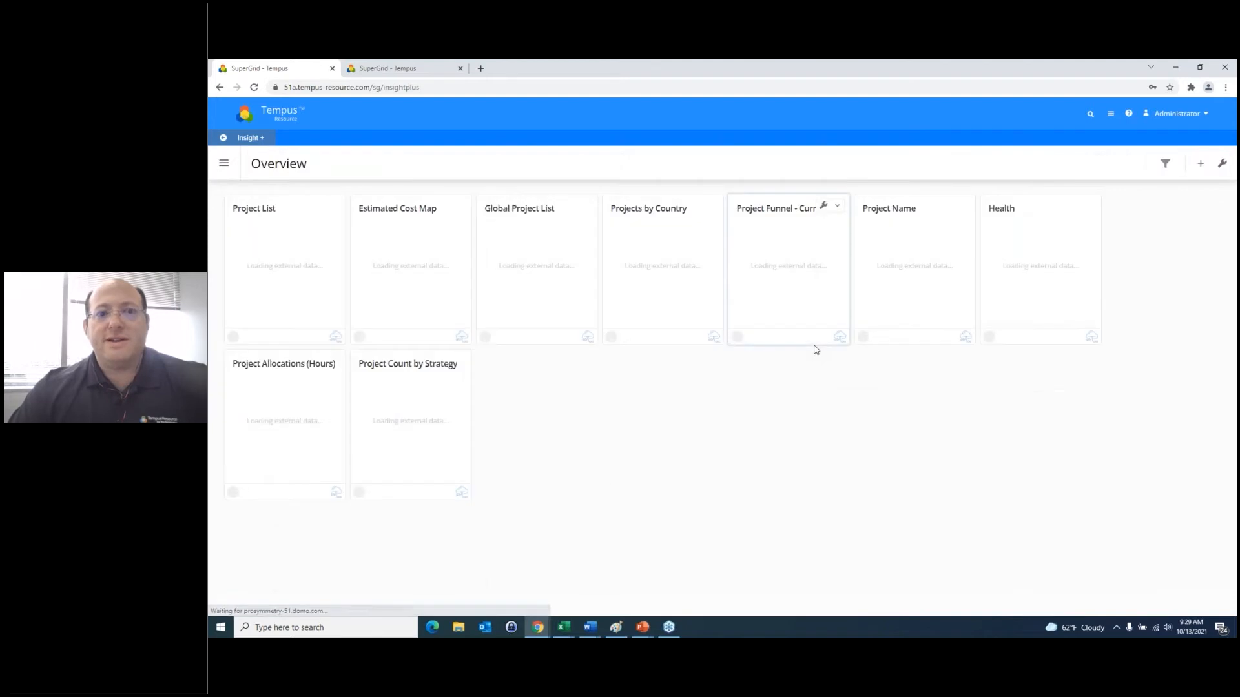
{"action": "mouse_move", "coordinate": [958, 294]}
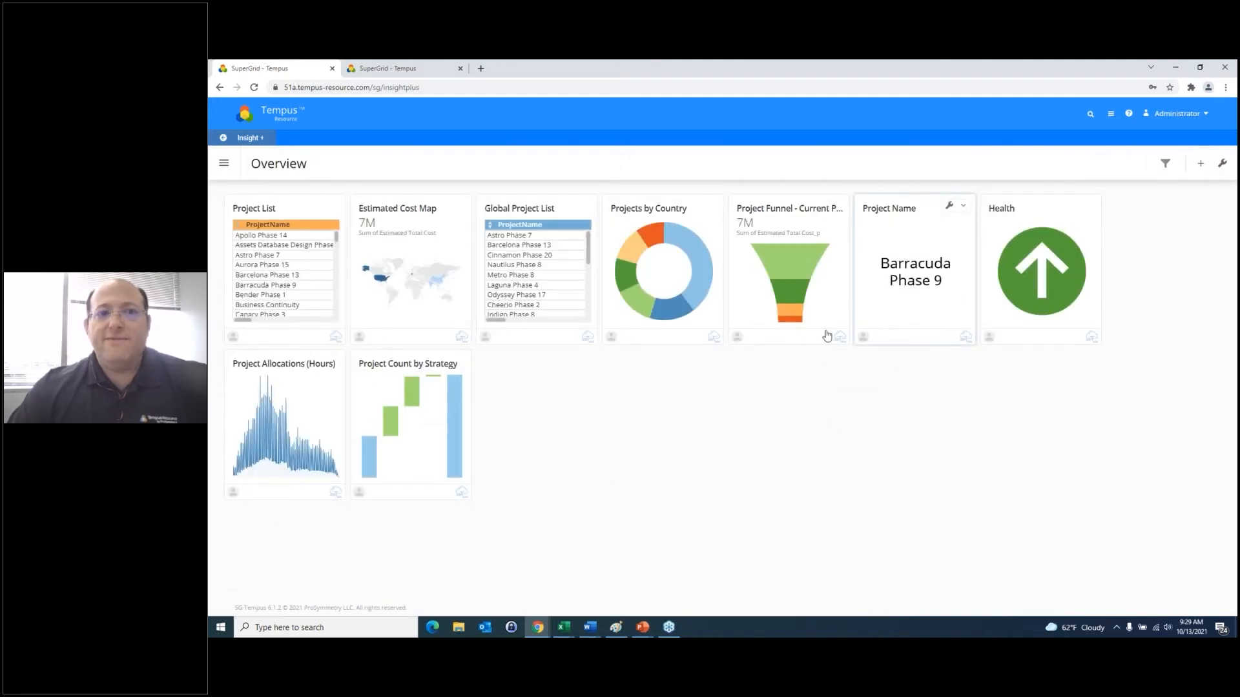
- Pin the list of dashboards open beside the Overview and check the sub-dashboards under Project Dashboard
{"action": "left_click", "coordinate": [224, 163]}
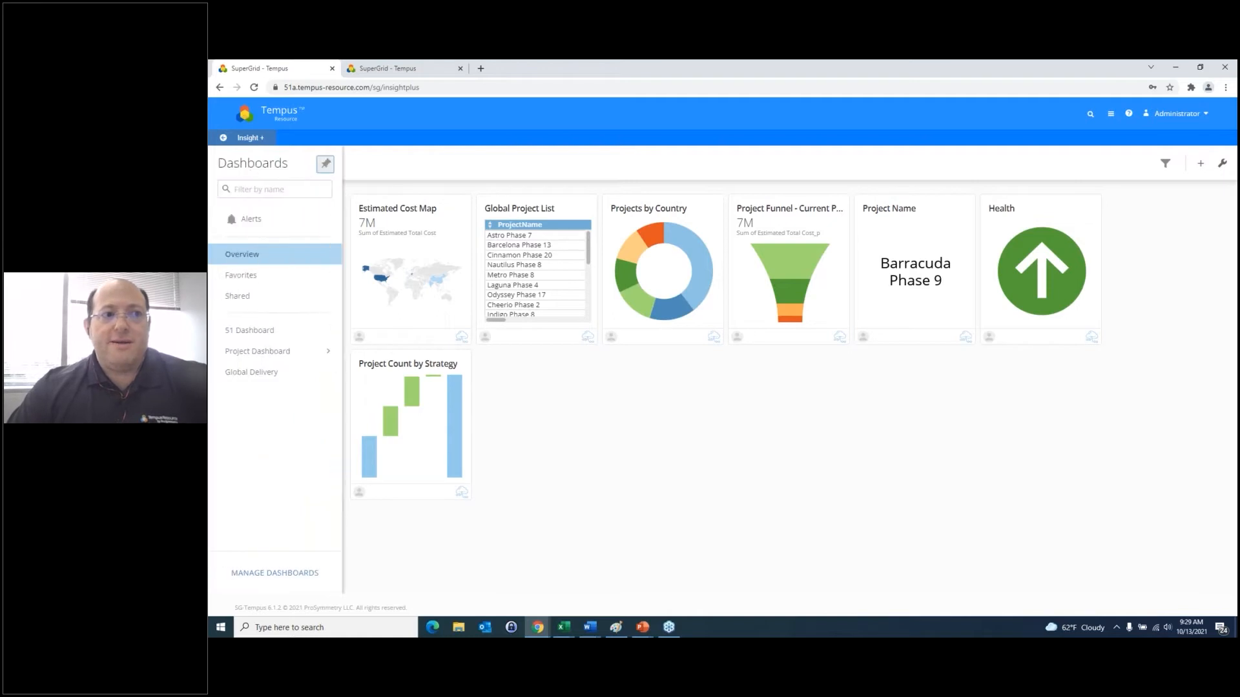
{"action": "left_click", "coordinate": [325, 164]}
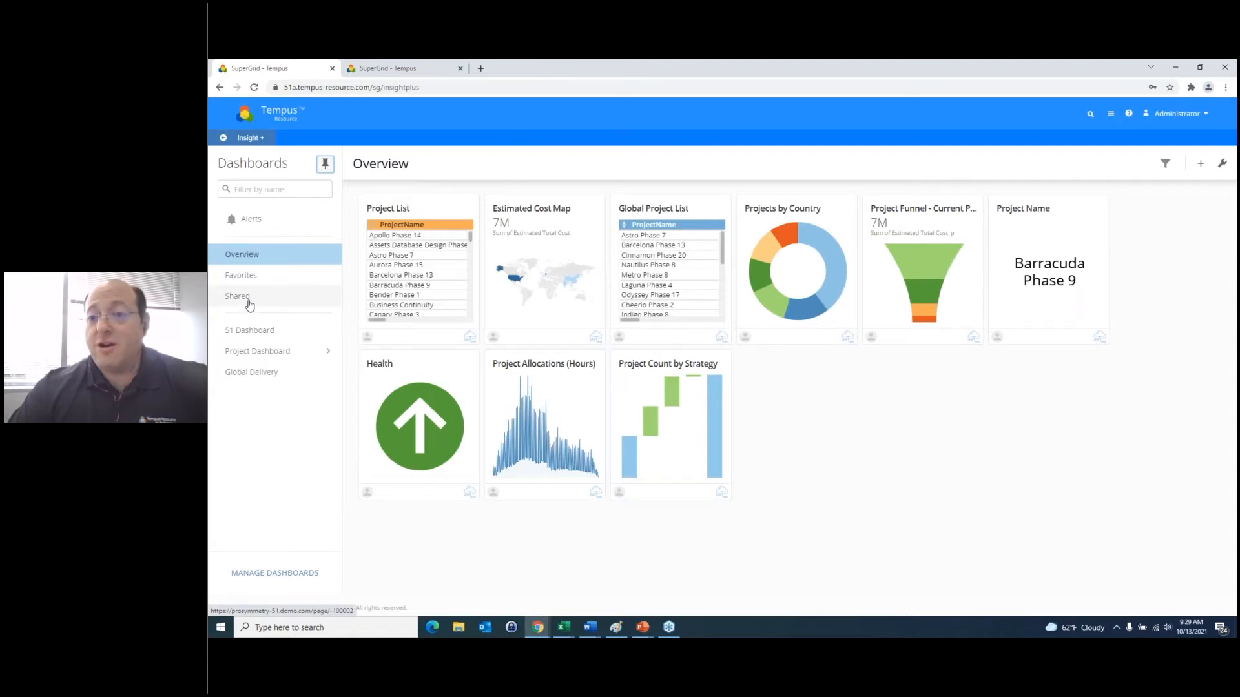
{"action": "left_click", "coordinate": [263, 264]}
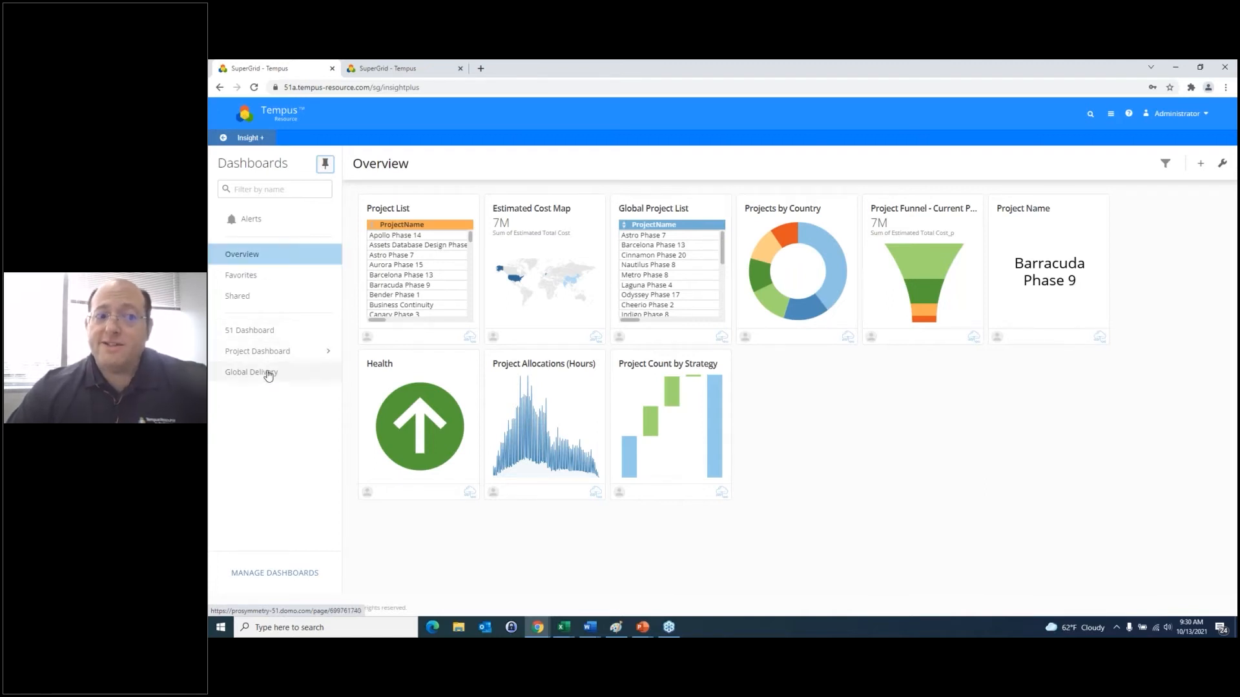
{"action": "left_click", "coordinate": [326, 354]}
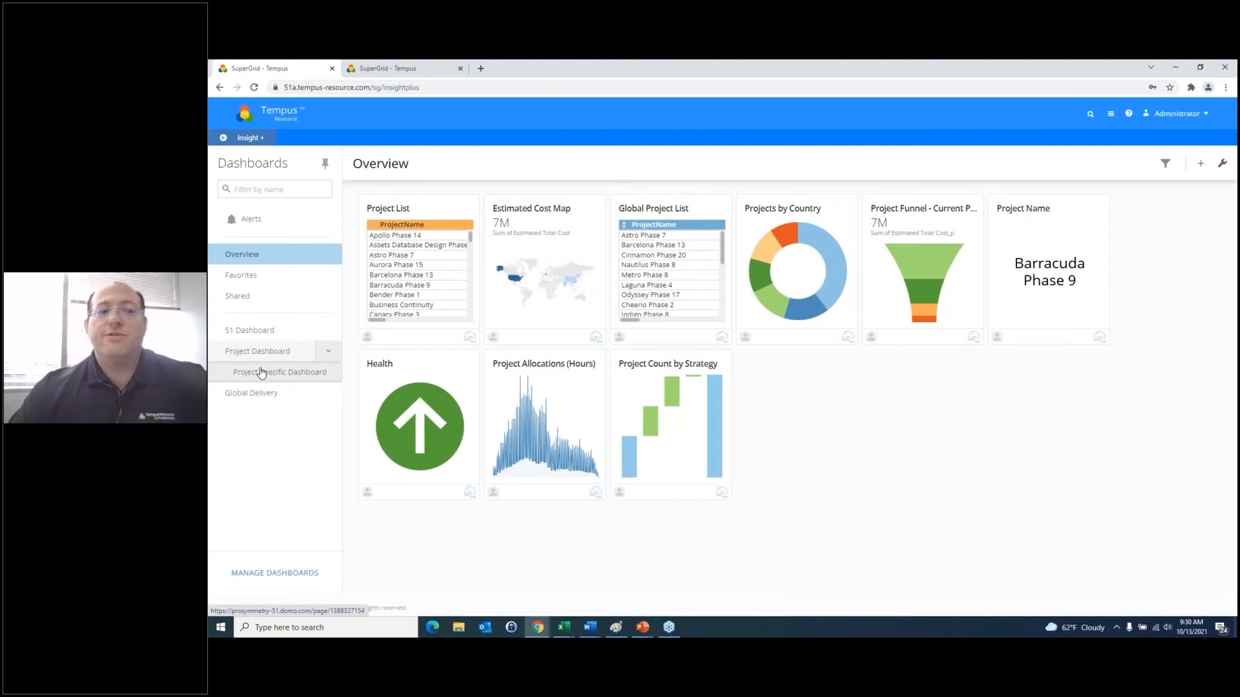
{"action": "left_click", "coordinate": [327, 351]}
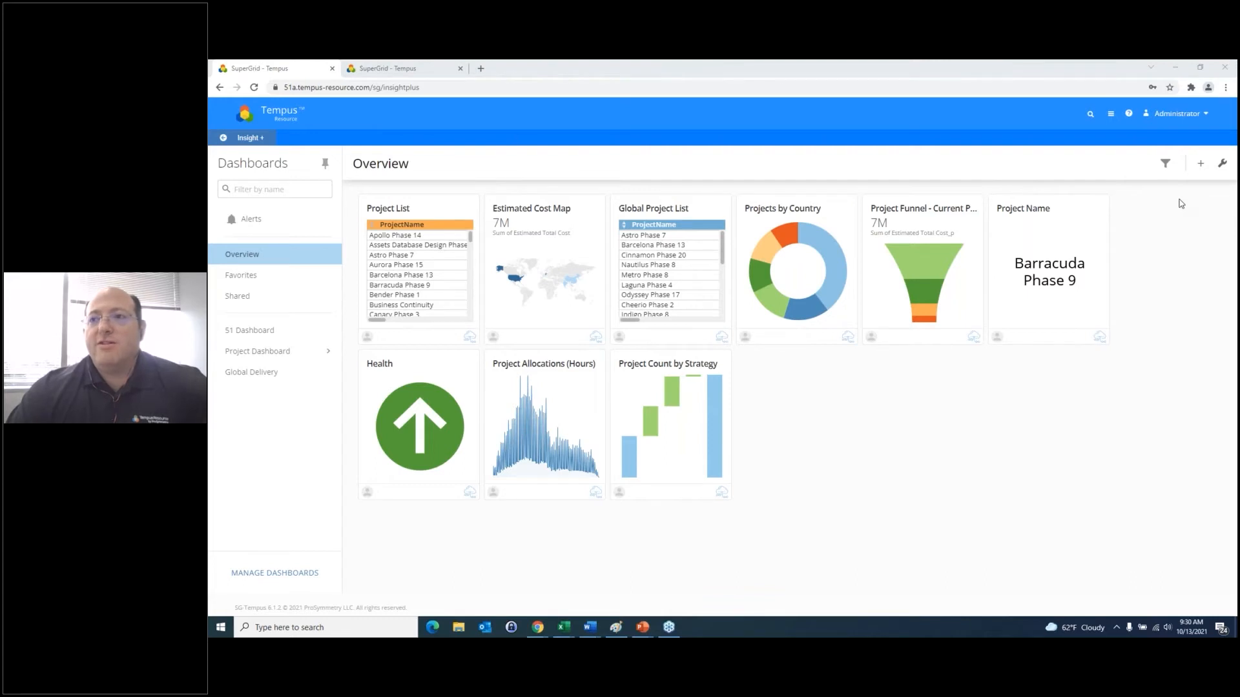
- Create a new visualization card on the Overview dashboard from the existing Projects dataset
{"action": "left_click", "coordinate": [1202, 167]}
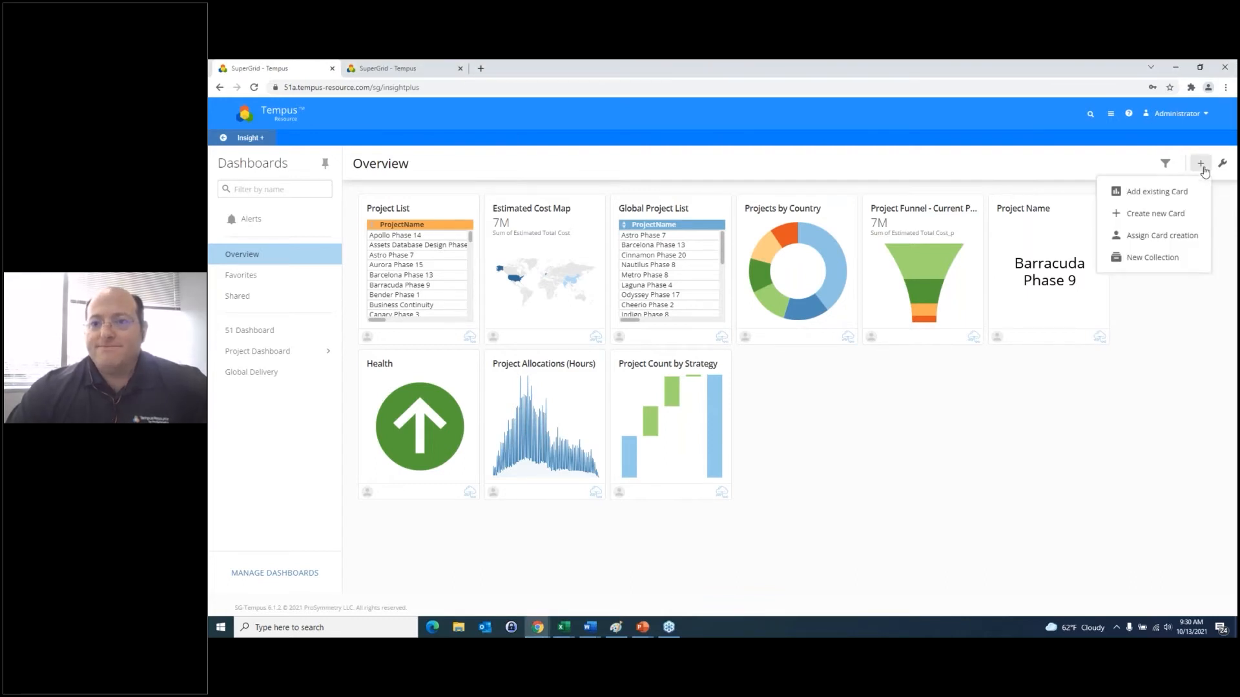
{"action": "left_click", "coordinate": [1171, 220]}
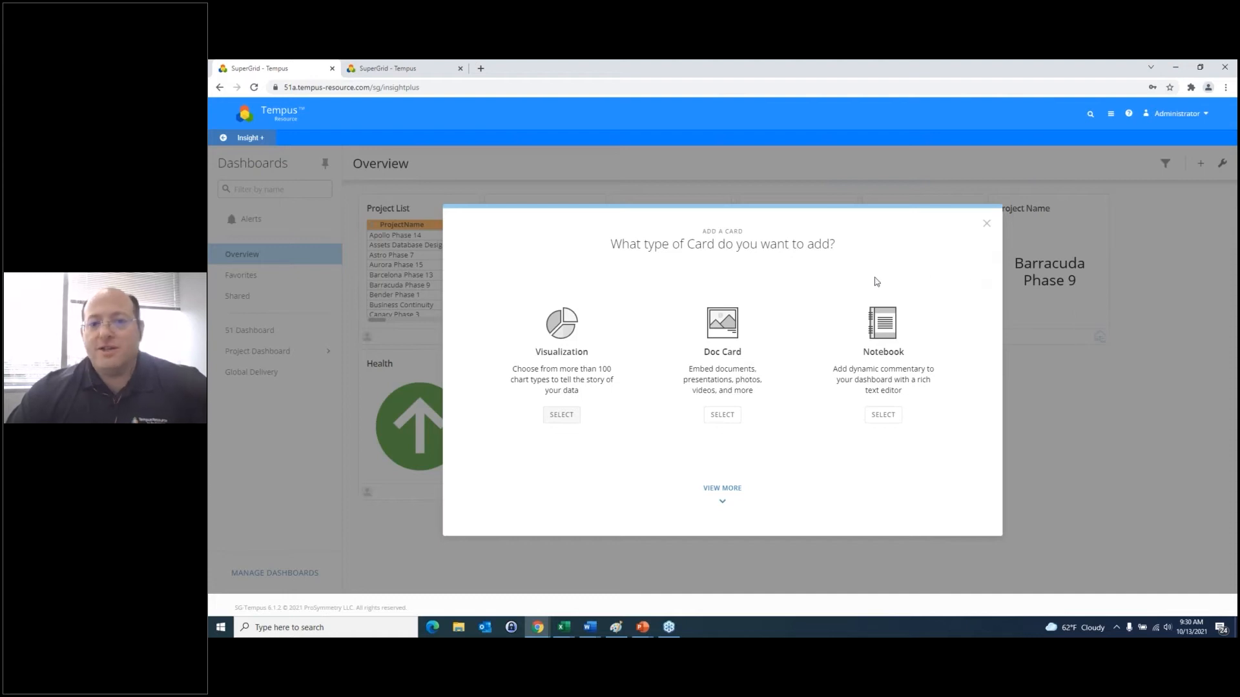
{"action": "left_click", "coordinate": [560, 416]}
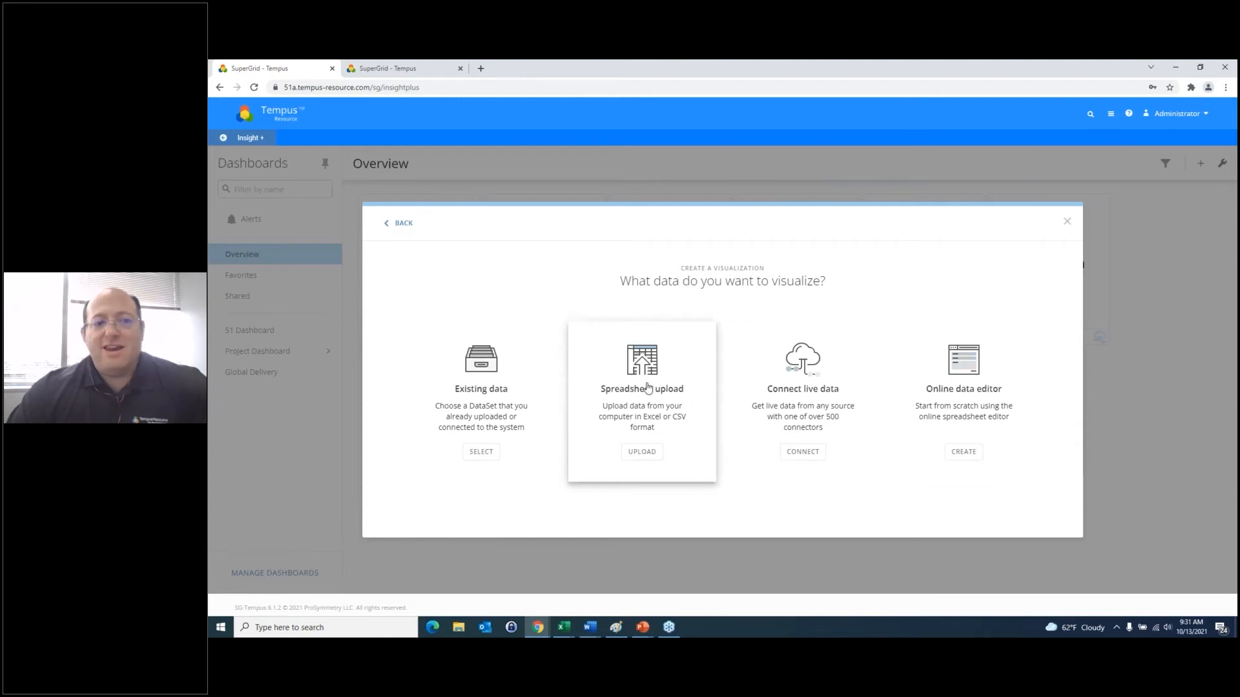
{"action": "left_click", "coordinate": [494, 387]}
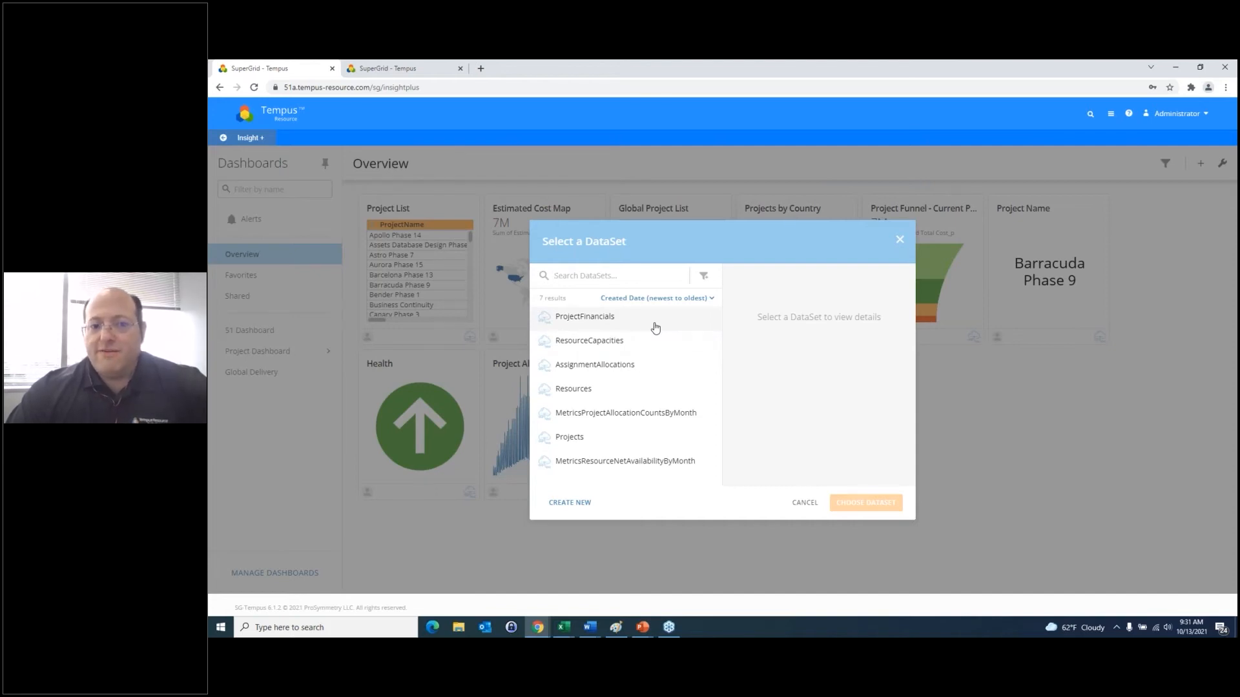
{"action": "left_click", "coordinate": [581, 439]}
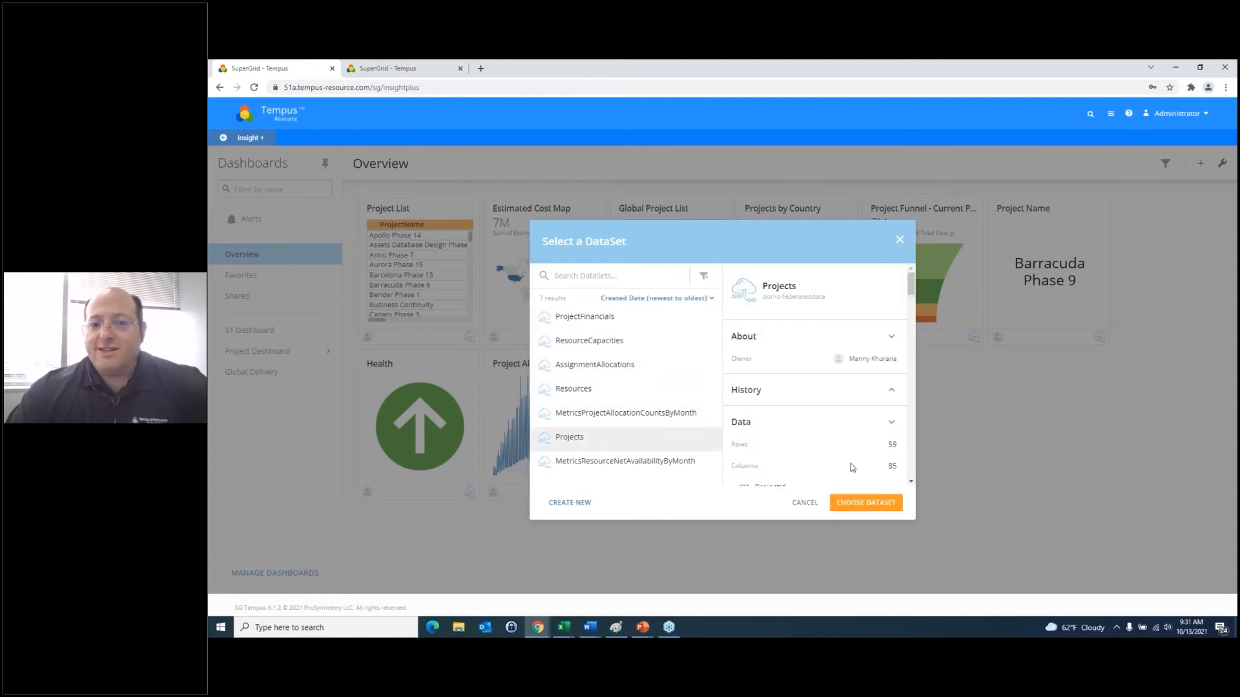
{"action": "left_click", "coordinate": [868, 504]}
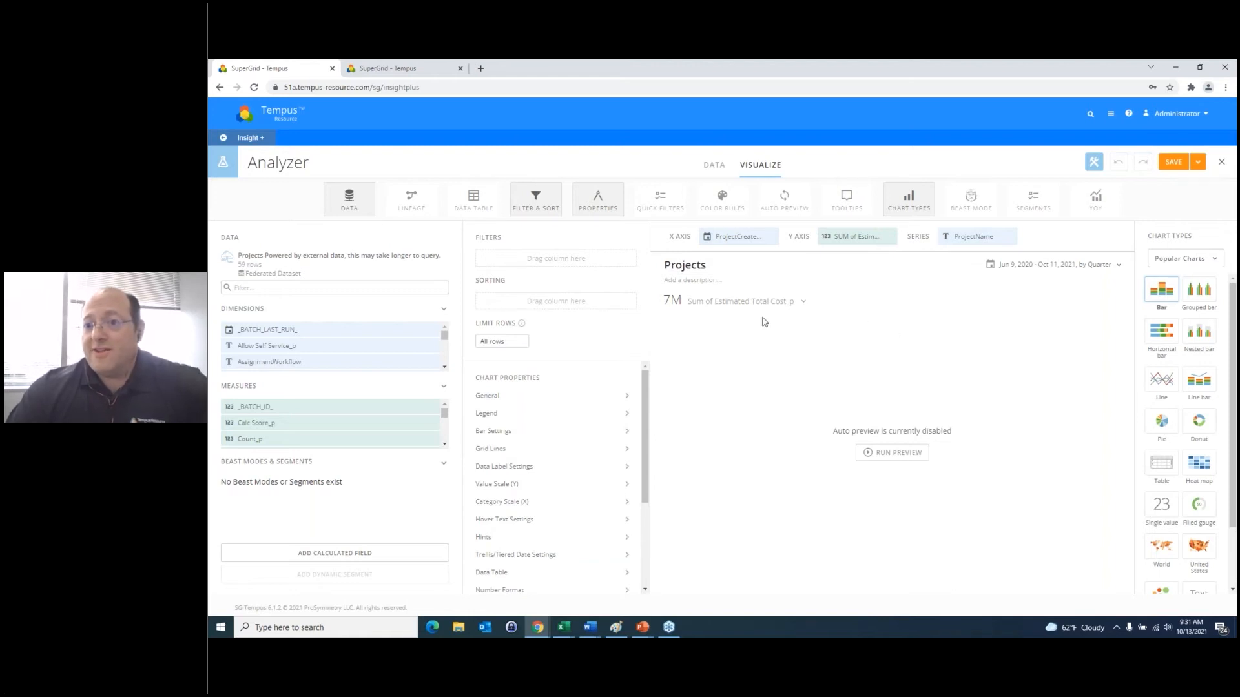
- Change the card's chart type to Mega Table from the Tables and Textboxes category
{"action": "left_click", "coordinate": [1152, 224]}
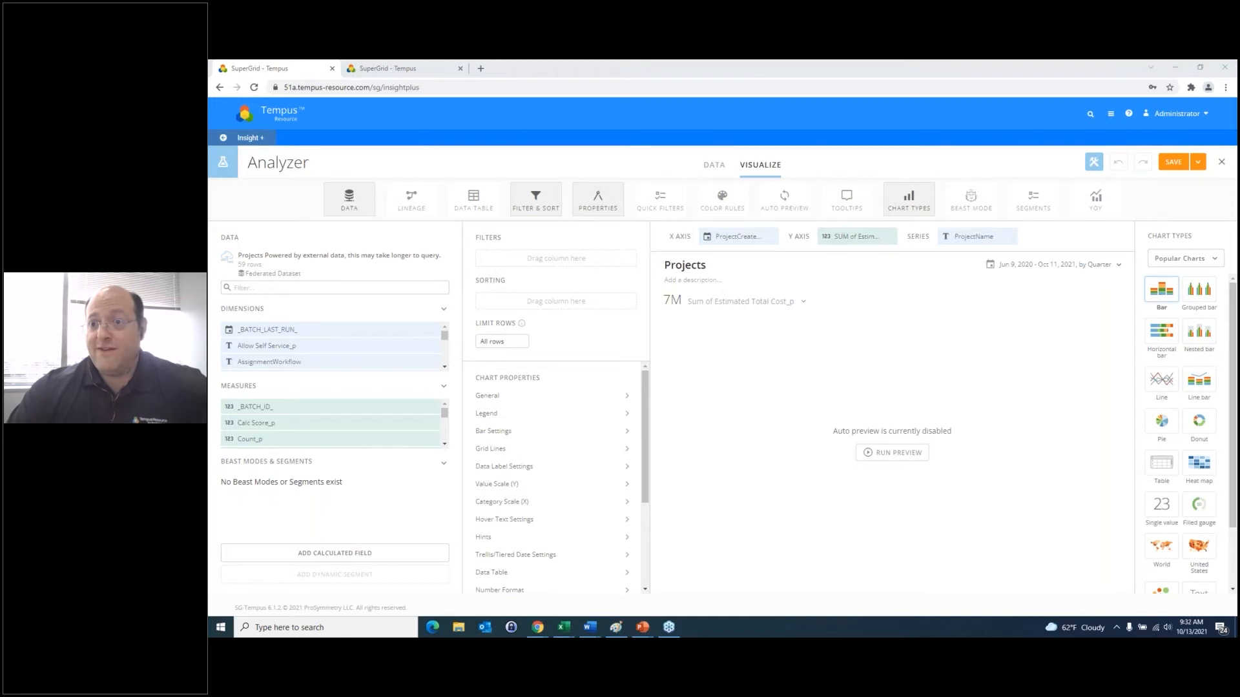
{"action": "left_click", "coordinate": [1184, 261]}
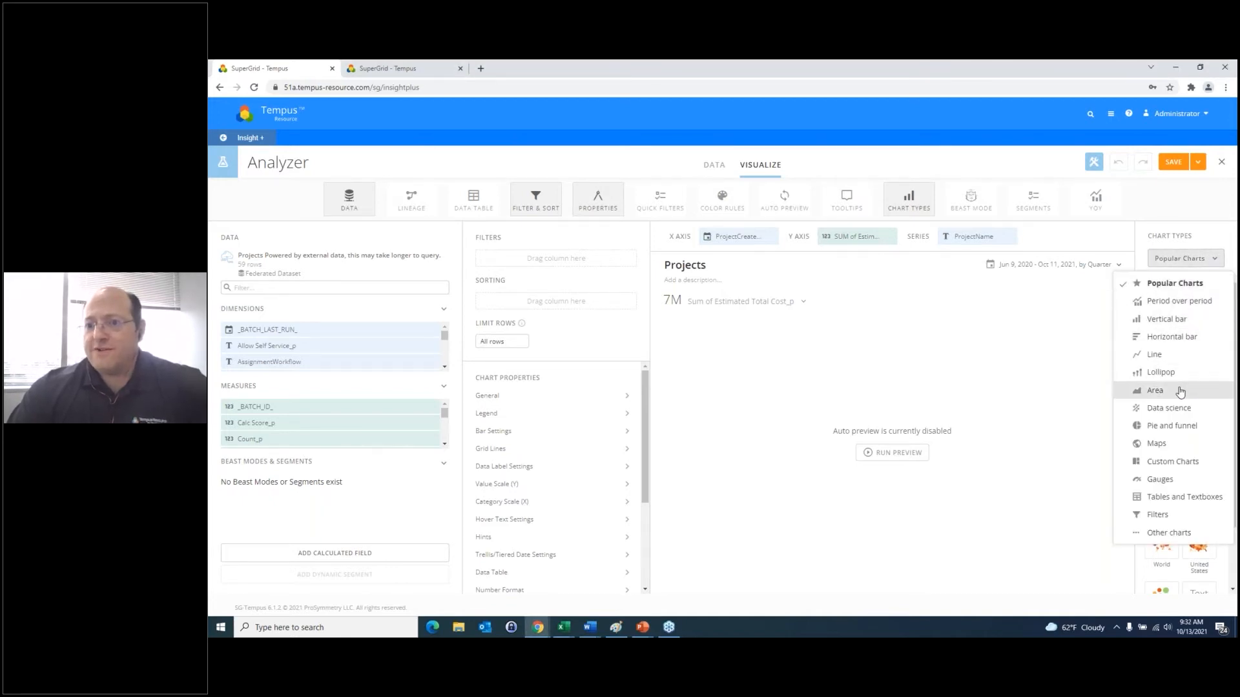
{"action": "left_click", "coordinate": [1179, 502]}
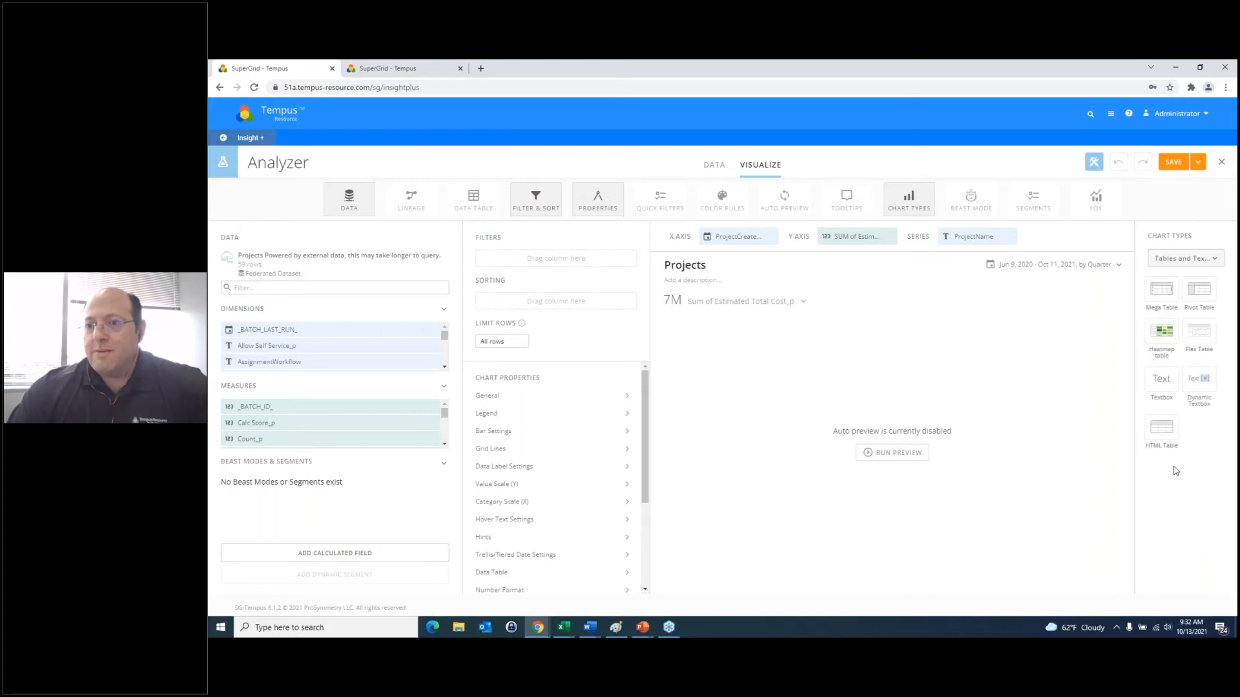
{"action": "left_click", "coordinate": [1170, 292]}
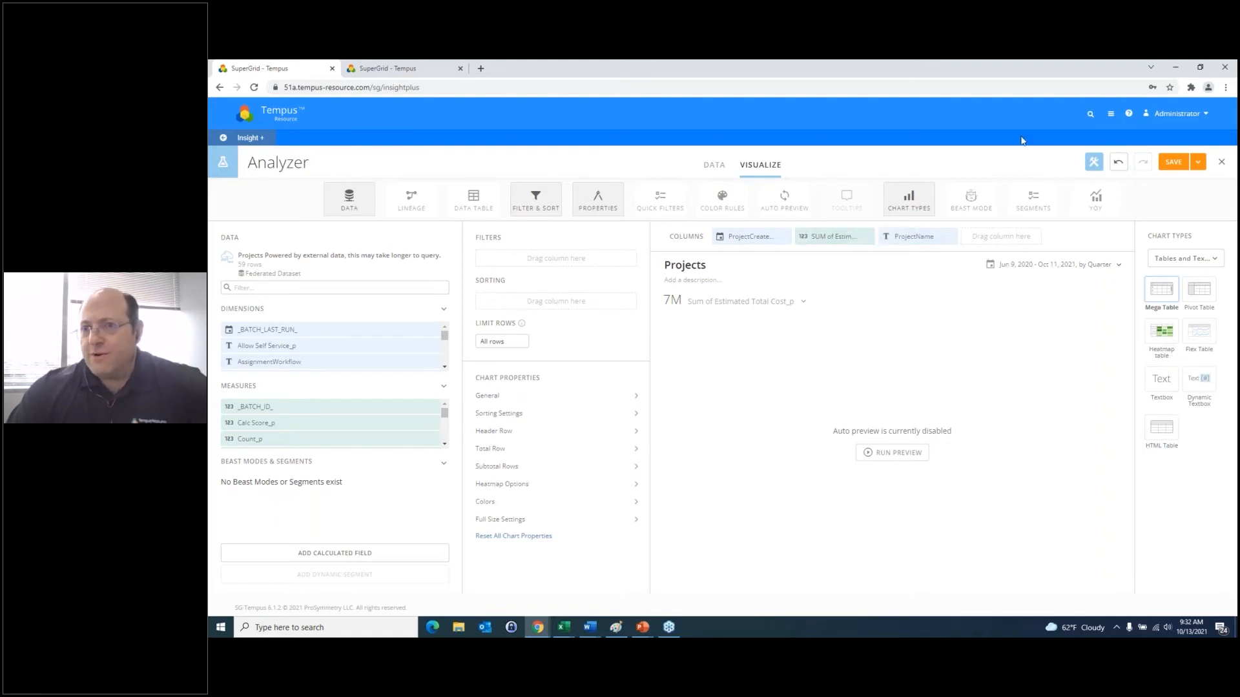
- Remove the estimated cost sum and project creation date columns, leaving only ProjectName, and run the table preview
{"action": "left_click", "coordinate": [1099, 83]}
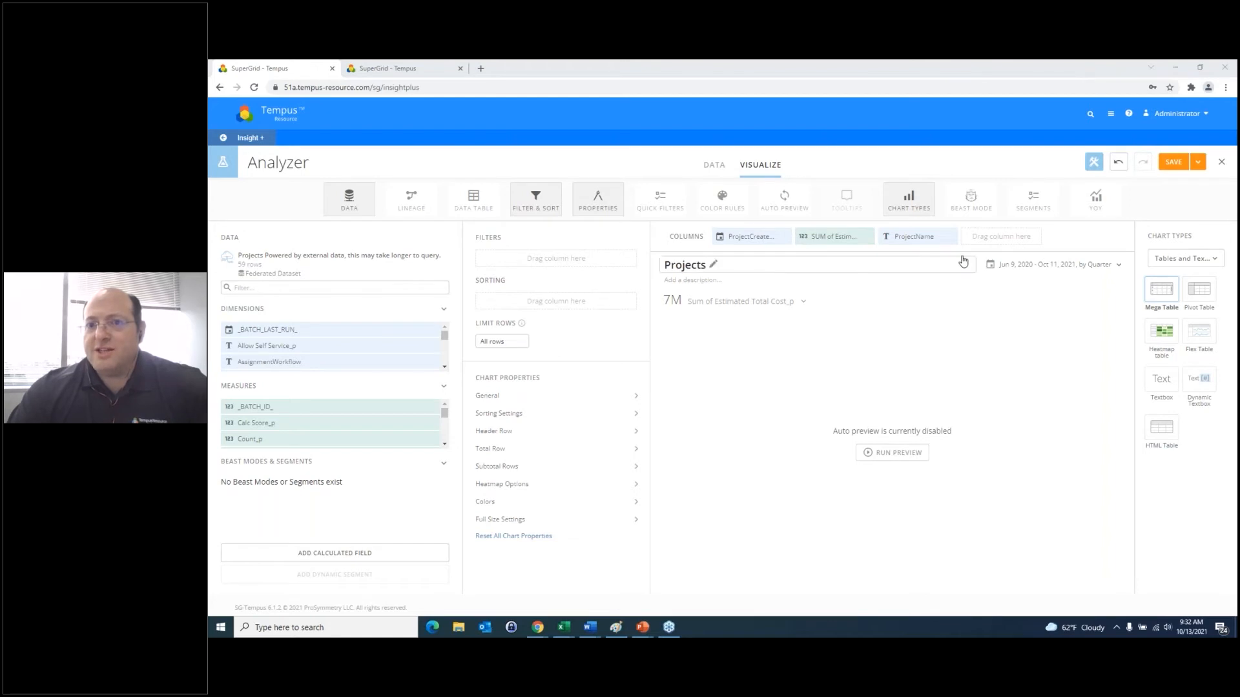
{"action": "left_click", "coordinate": [867, 238]}
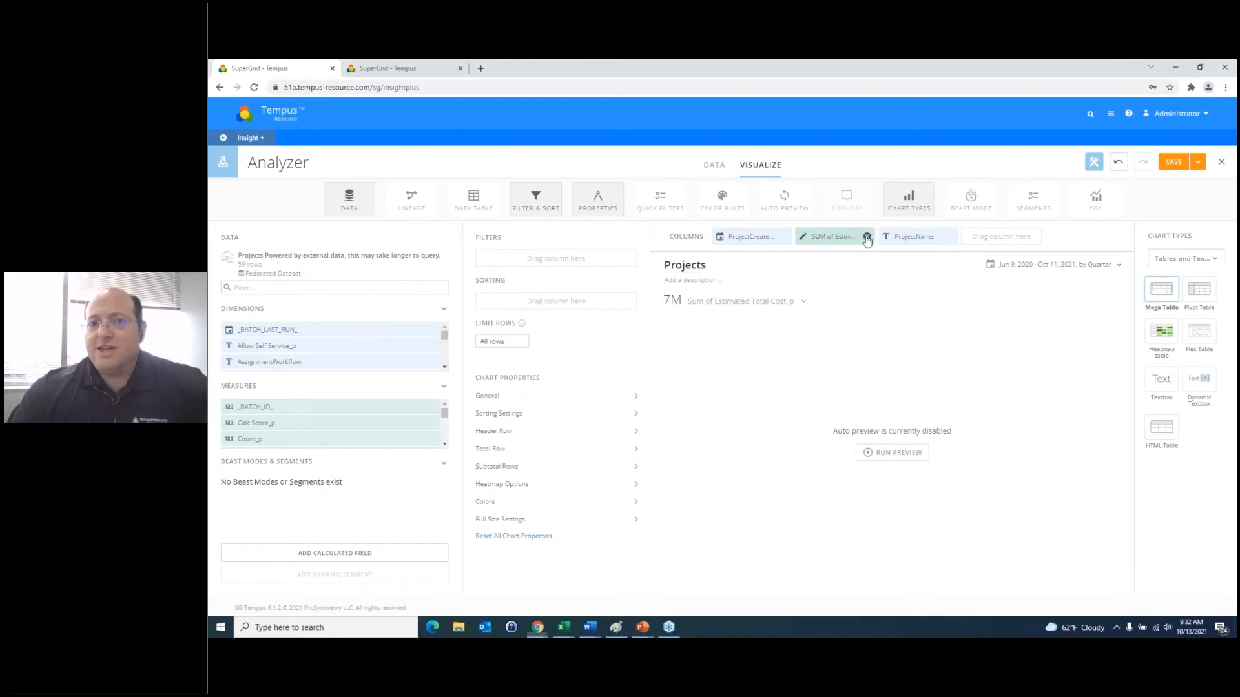
{"action": "left_click", "coordinate": [784, 236]}
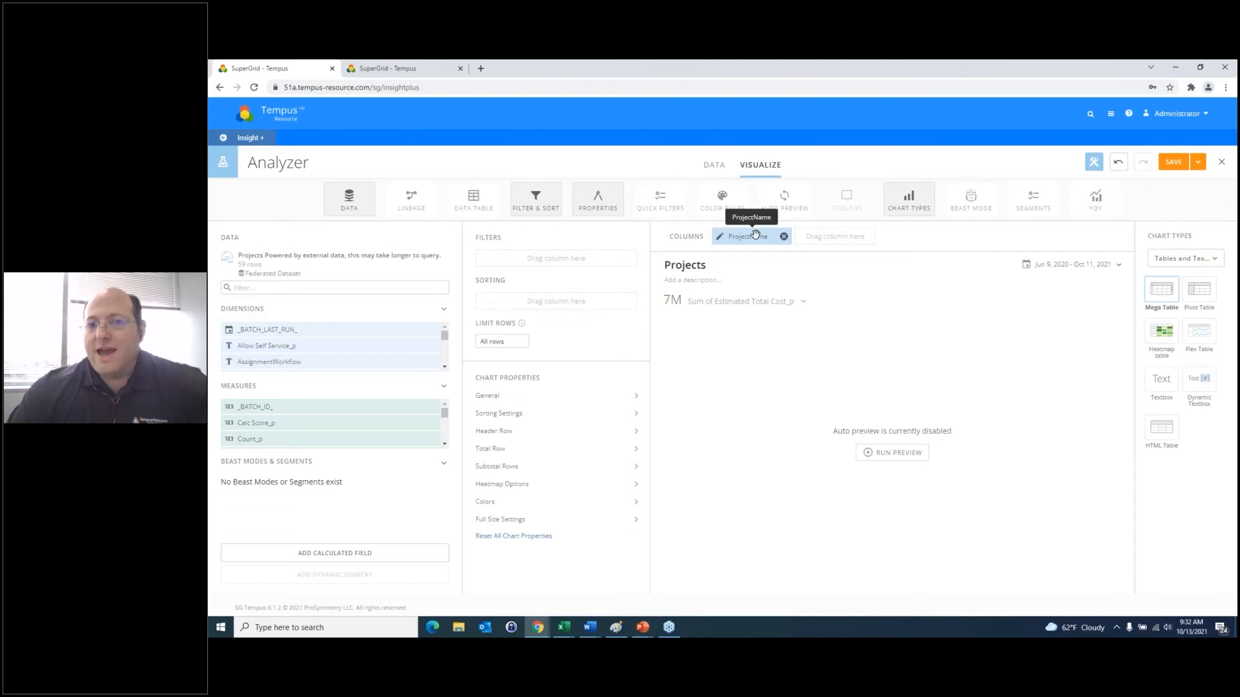
{"action": "left_click", "coordinate": [873, 463]}
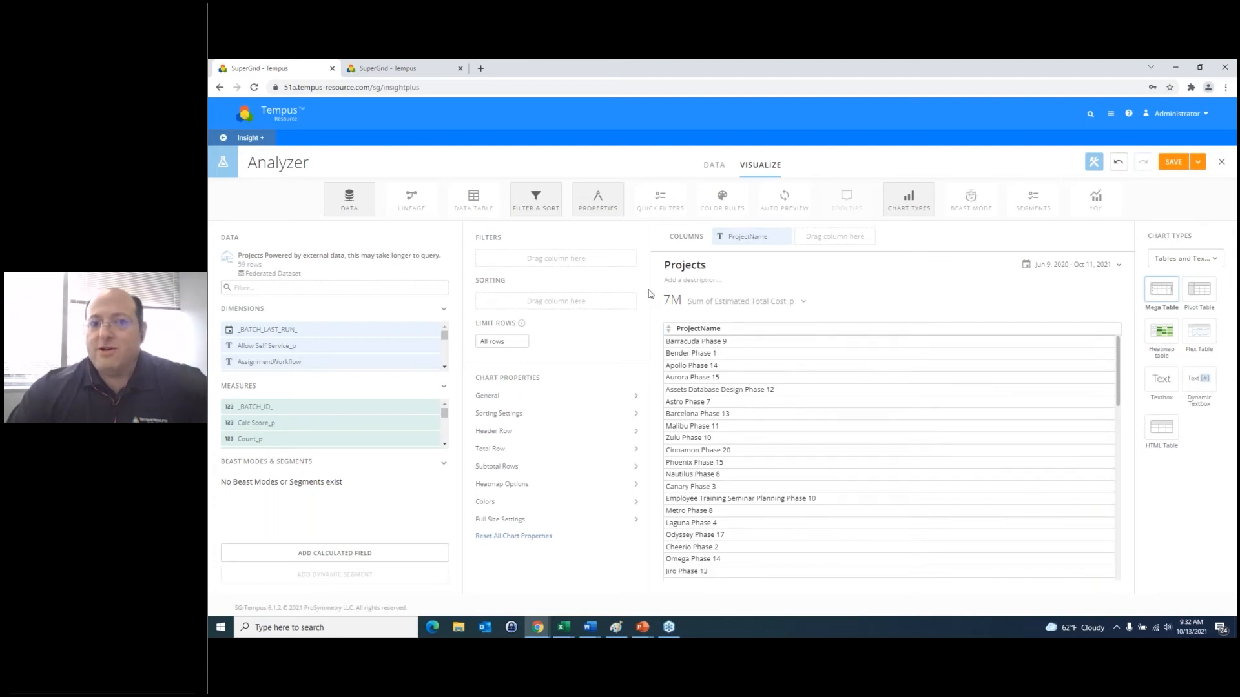
- Widen the chart preview area and set the card to show No Summary Number
{"action": "left_click_drag", "start_coordinate": [649, 286], "coordinate": [565, 284]}
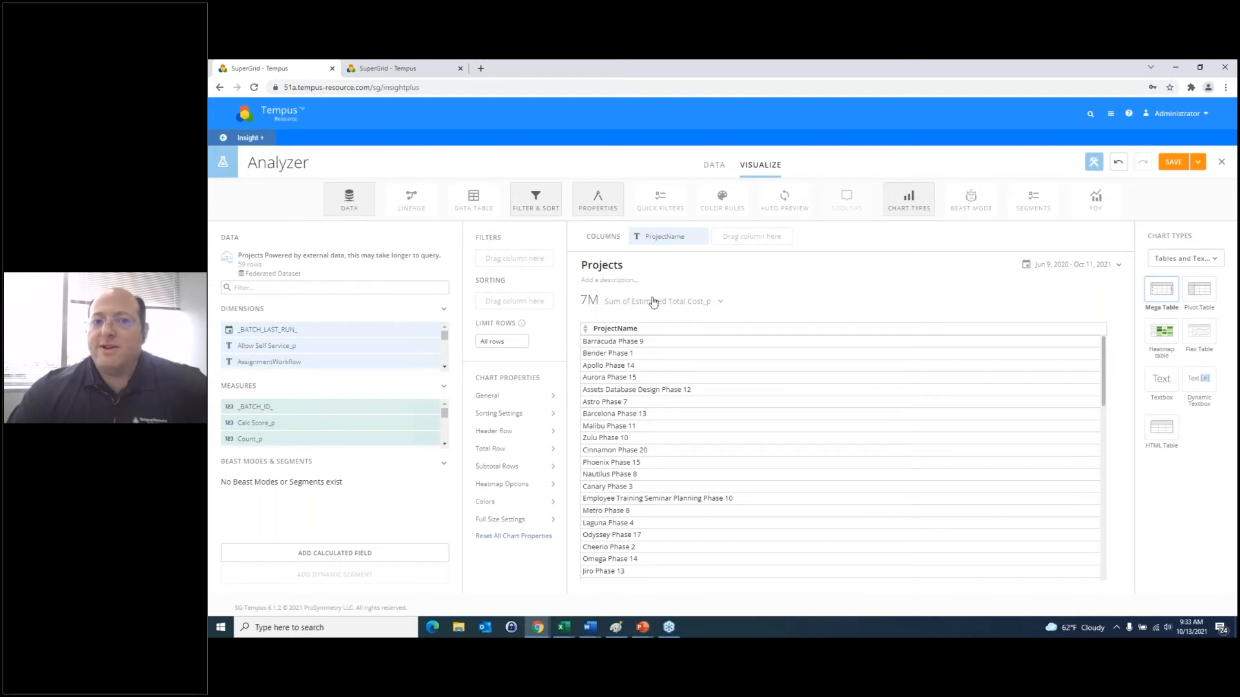
{"action": "left_click", "coordinate": [722, 303]}
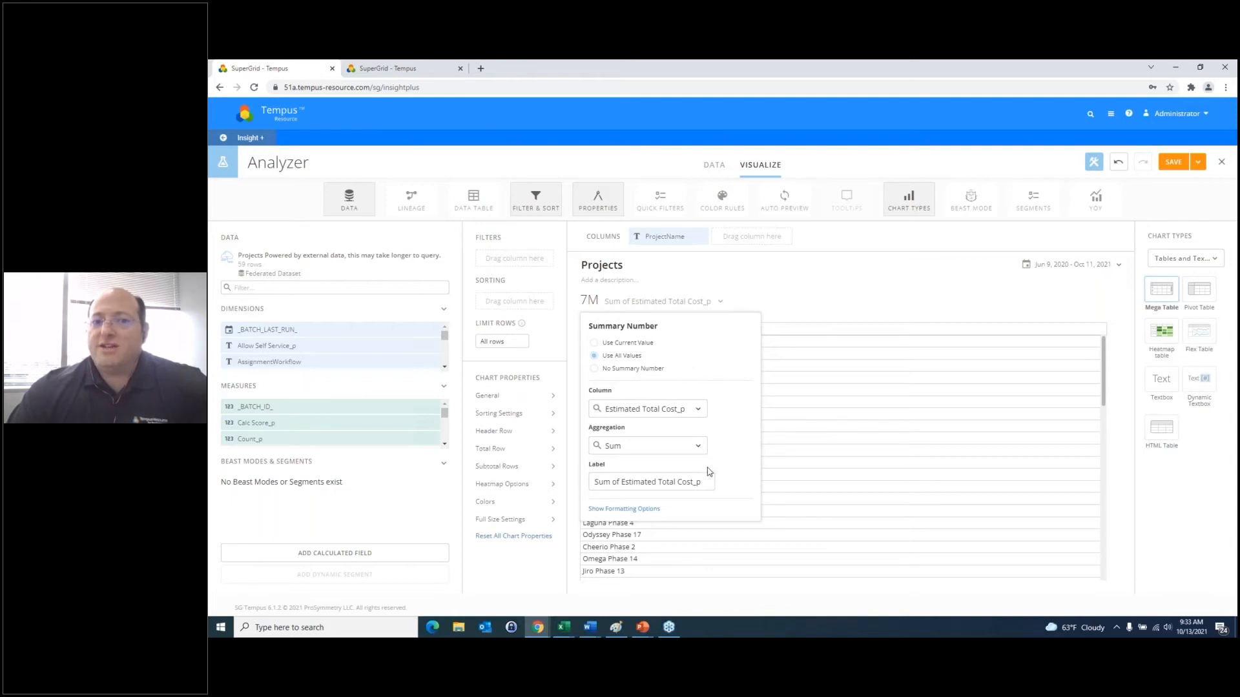
{"action": "left_click", "coordinate": [614, 368]}
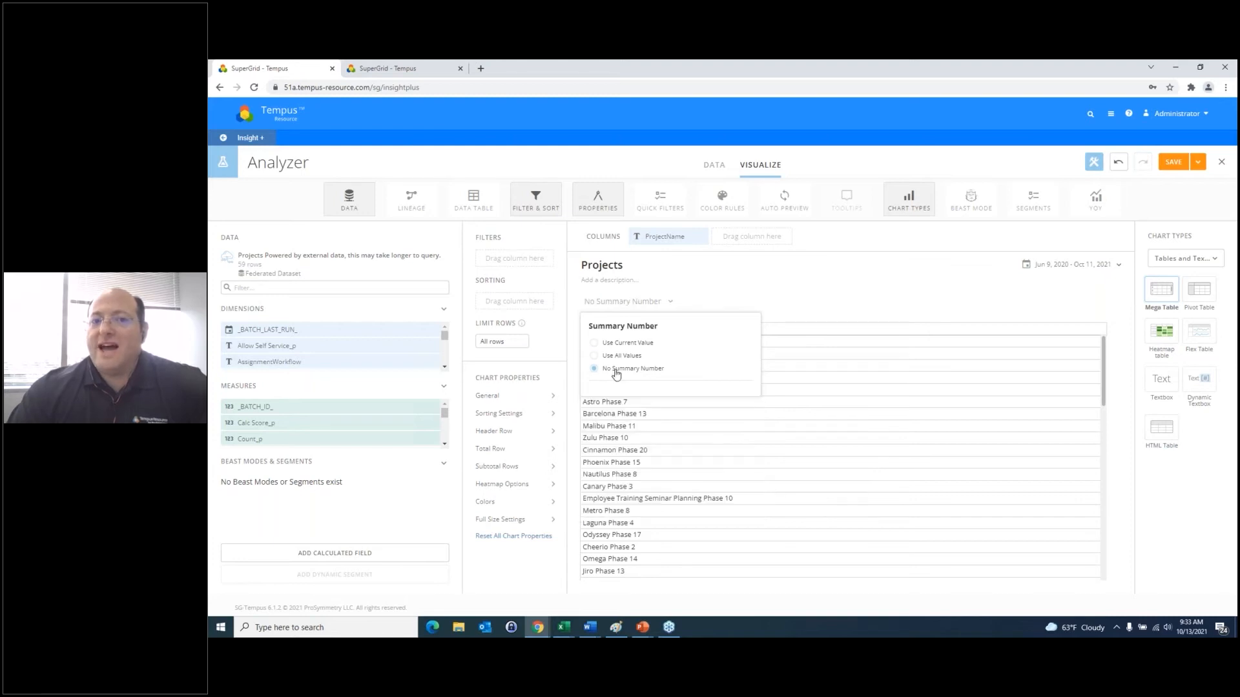
{"action": "left_click", "coordinate": [785, 280]}
{"action": "left_click", "coordinate": [780, 310]}
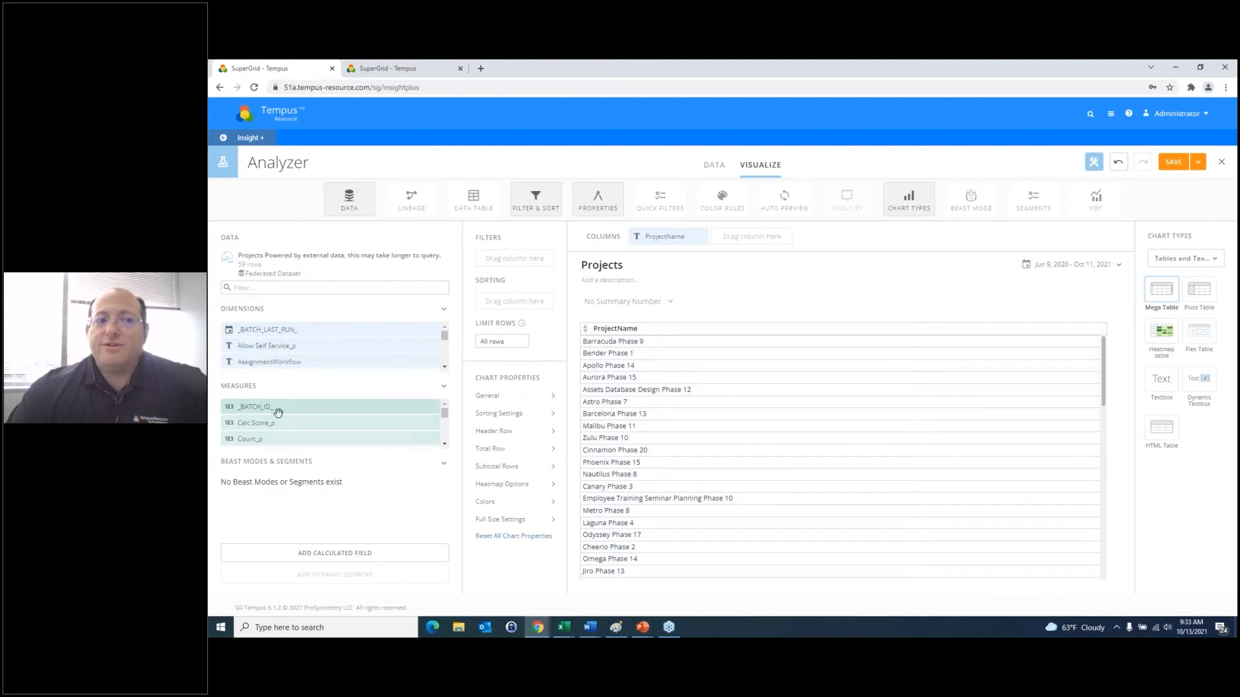
{"action": "left_click", "coordinate": [359, 556]}
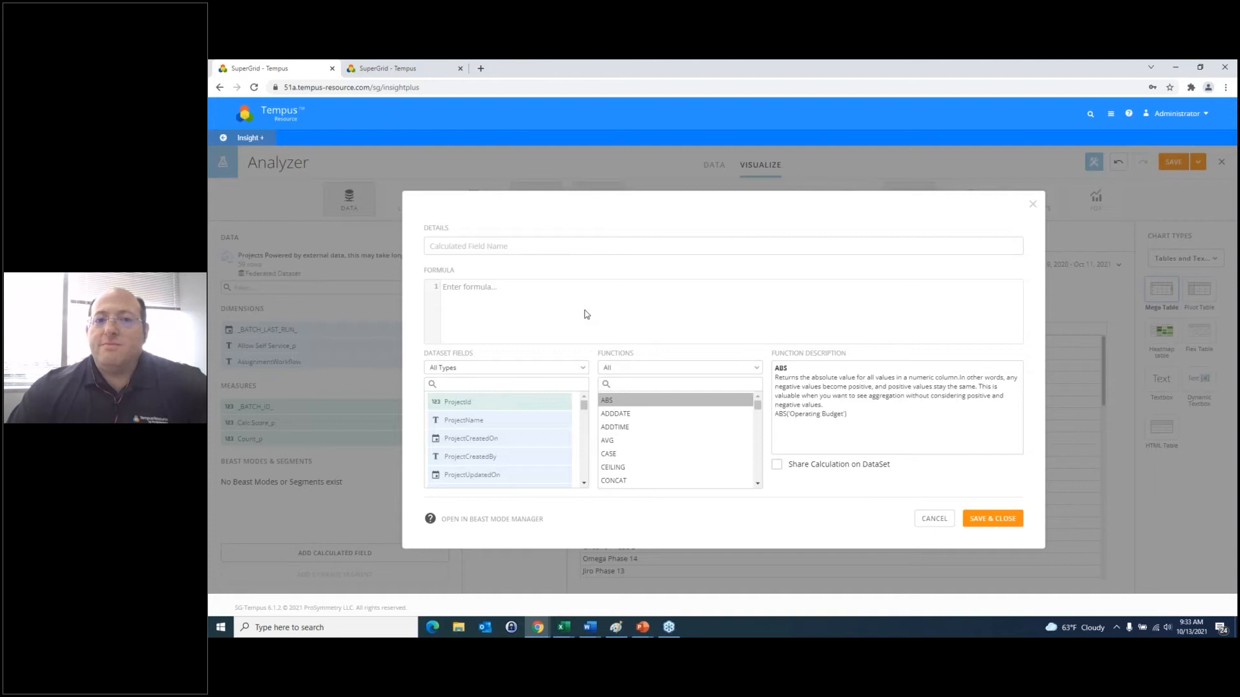
{"action": "left_click", "coordinate": [438, 246]}
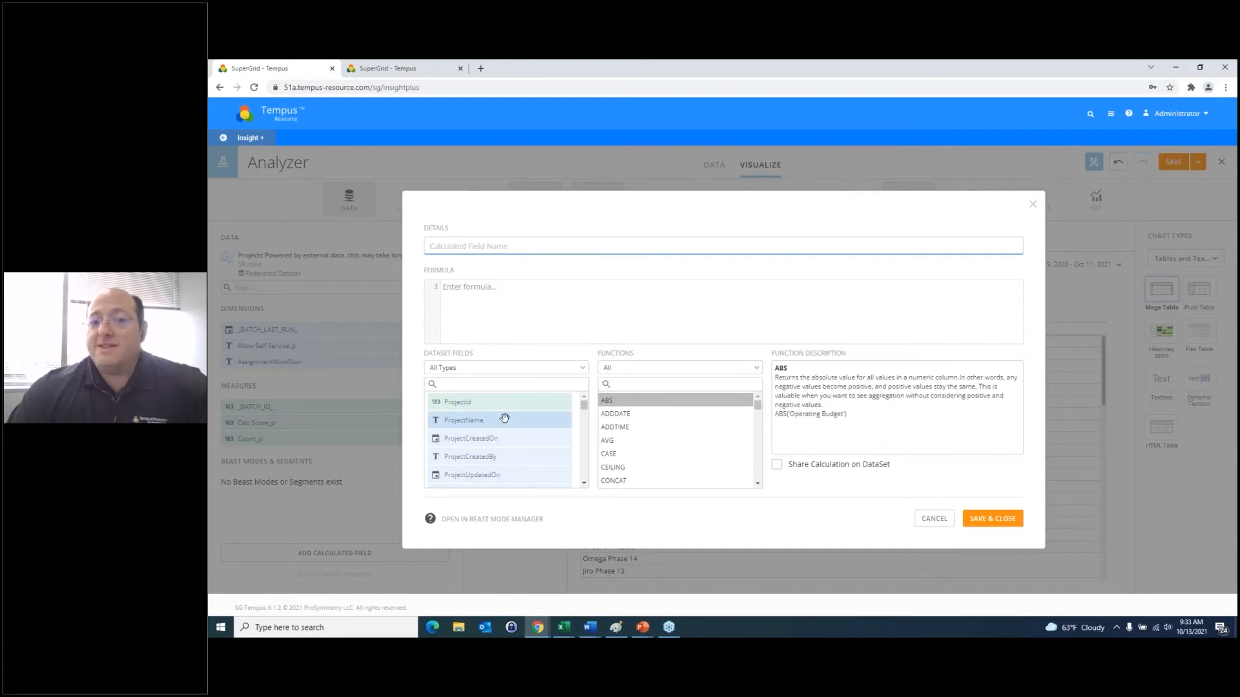
{"action": "mouse_move", "coordinate": [757, 405]}
{"action": "left_mouse_down"}
{"action": "mouse_move", "coordinate": [765, 492]}
{"action": "mouse_move", "coordinate": [761, 407]}
{"action": "left_mouse_up"}
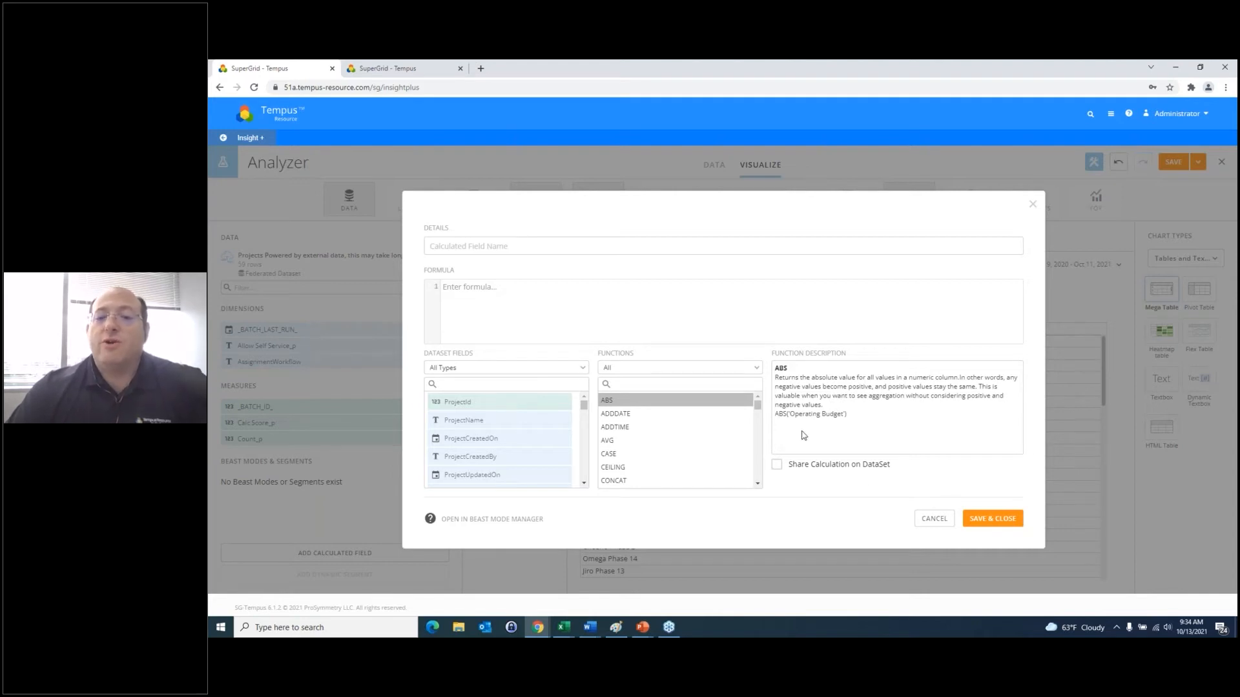
{"action": "left_click", "coordinate": [936, 521]}
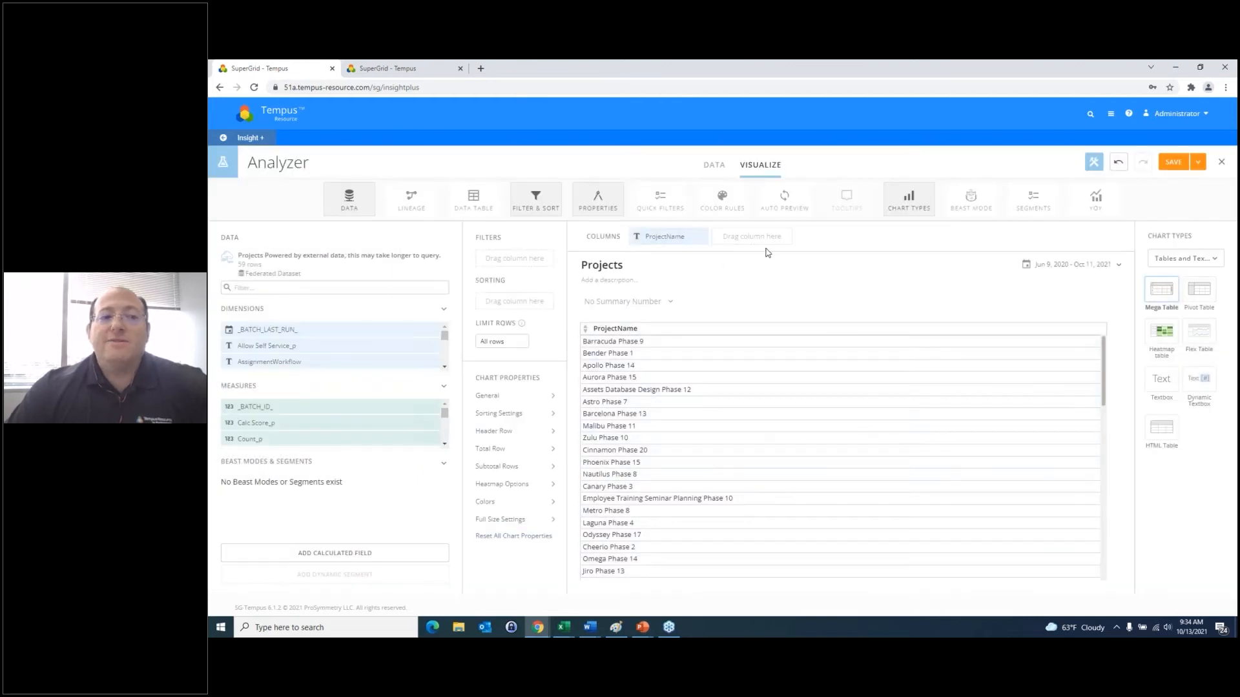
- Find the Project Business Unit_p dimension by filtering for "proj", add it as the second table column and run the preview
{"action": "left_click", "coordinate": [301, 286]}
{"action": "type", "text": "por"}
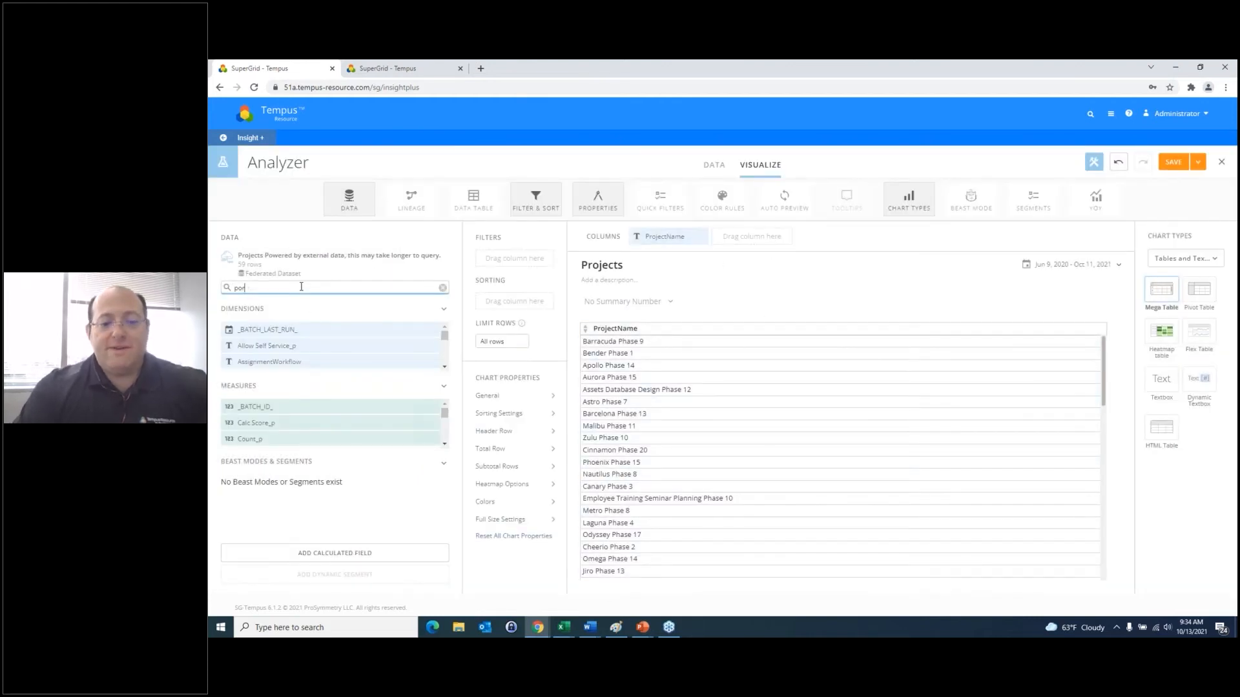
{"action": "type", "text": "ro"}
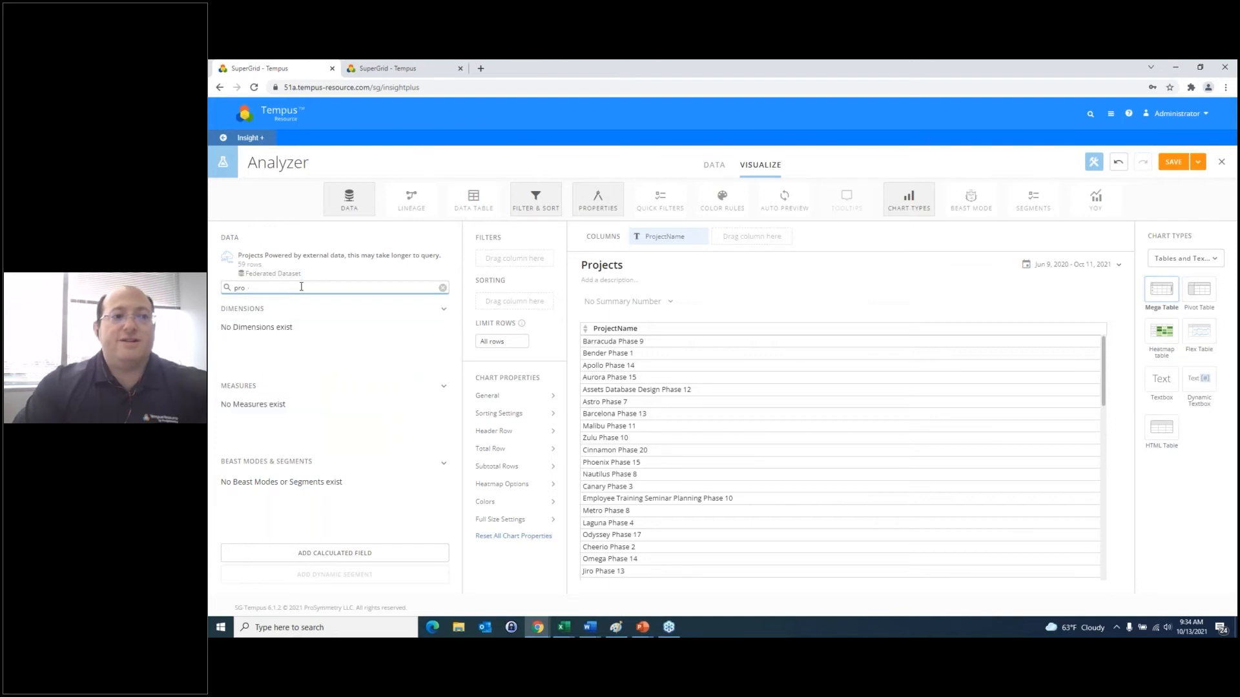
{"action": "type", "text": "j"}
{"action": "scroll", "coordinate": [319, 352], "scroll_direction": "down", "scroll_amount": 2}
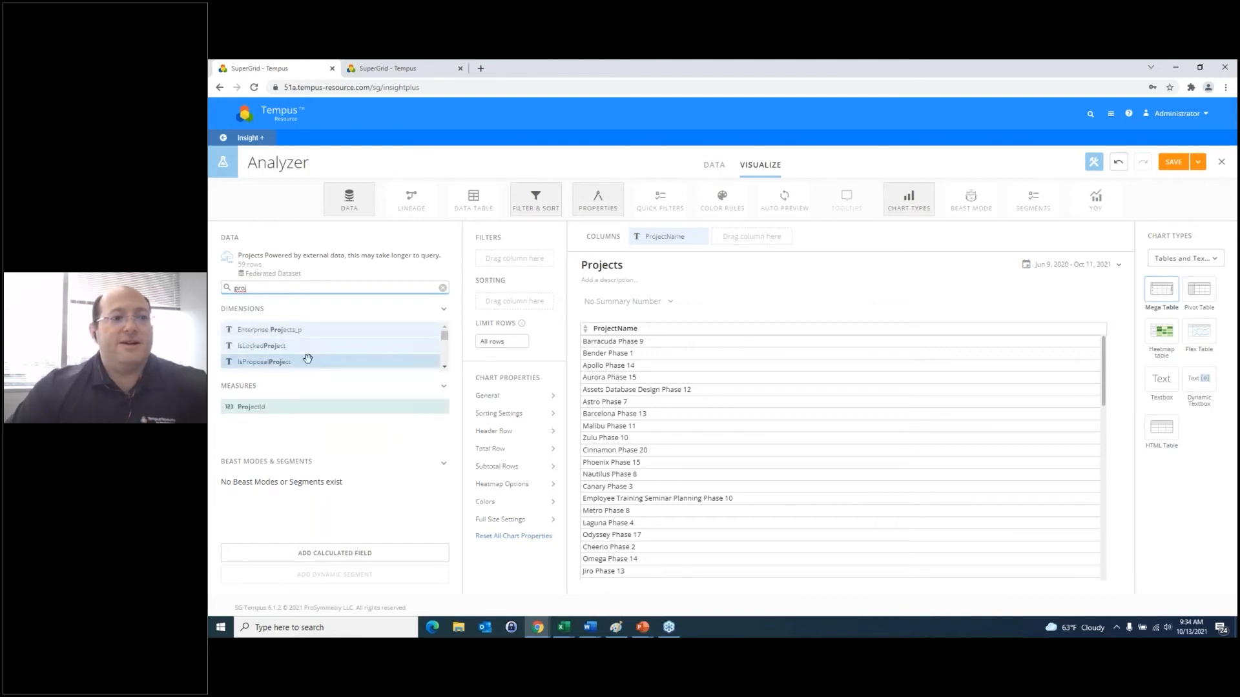
{"action": "left_click_drag", "start_coordinate": [288, 340], "coordinate": [748, 236]}
{"action": "left_click", "coordinate": [870, 456]}
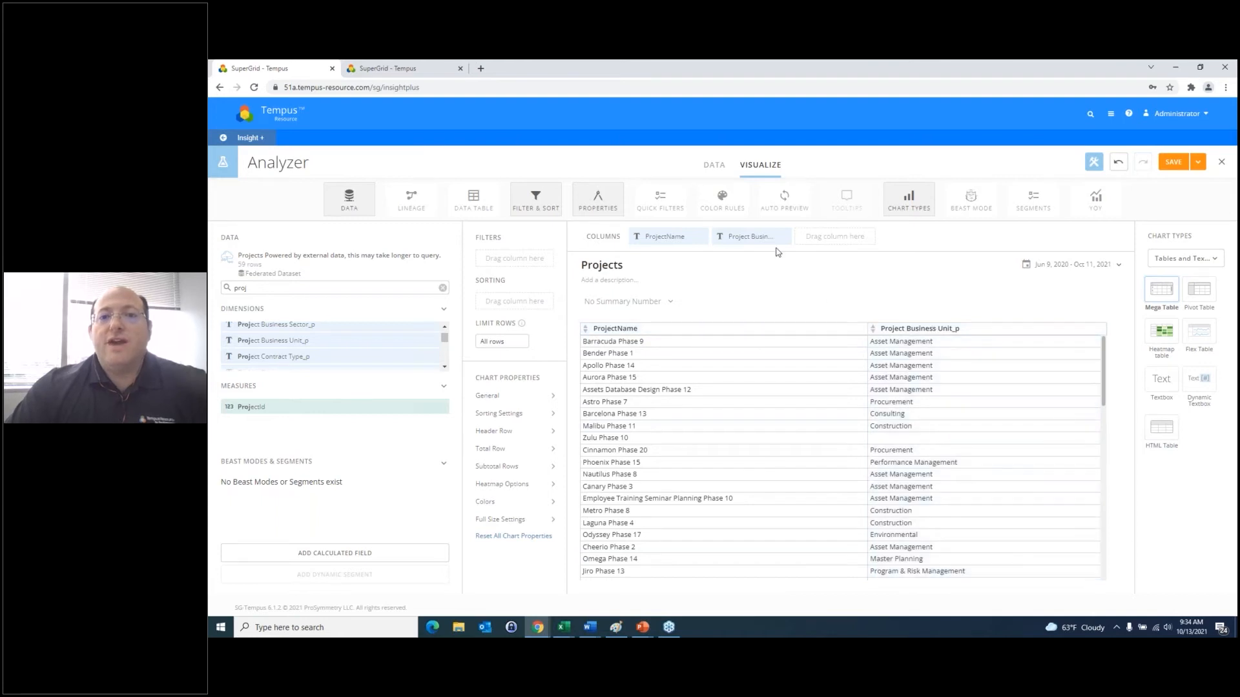
- Give the Project Business Unit_p column the data label BU and run the table preview
{"action": "left_click", "coordinate": [721, 240]}
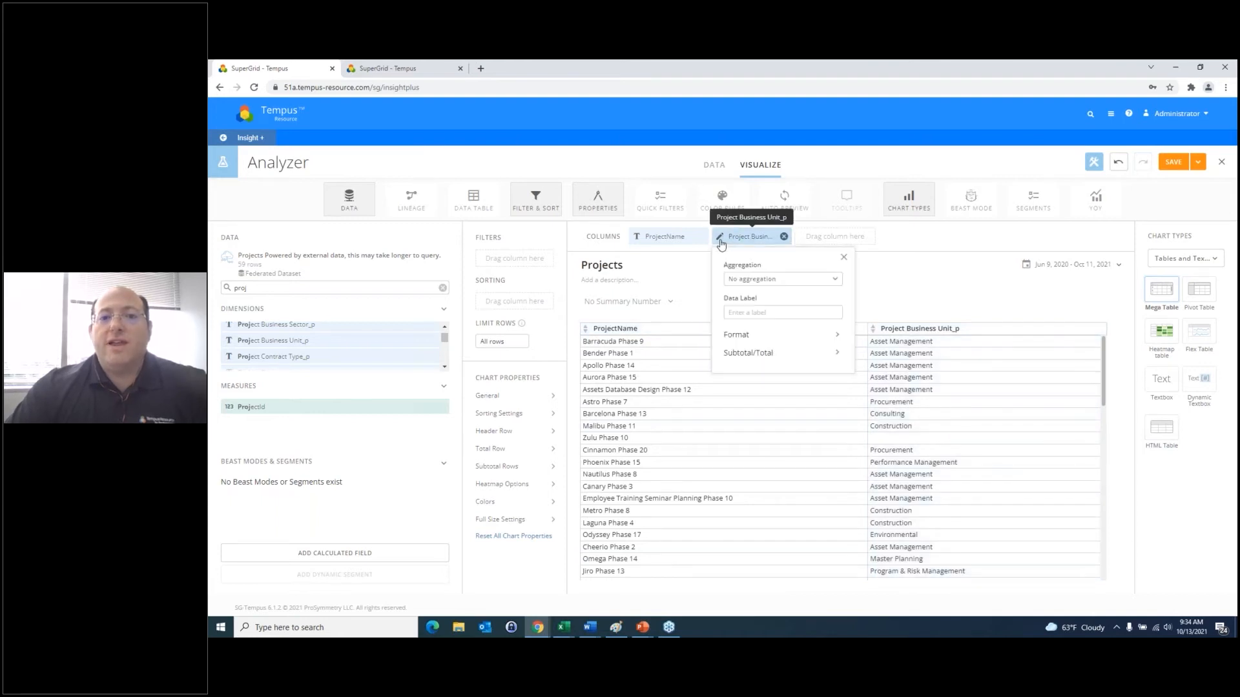
{"action": "left_click", "coordinate": [749, 313]}
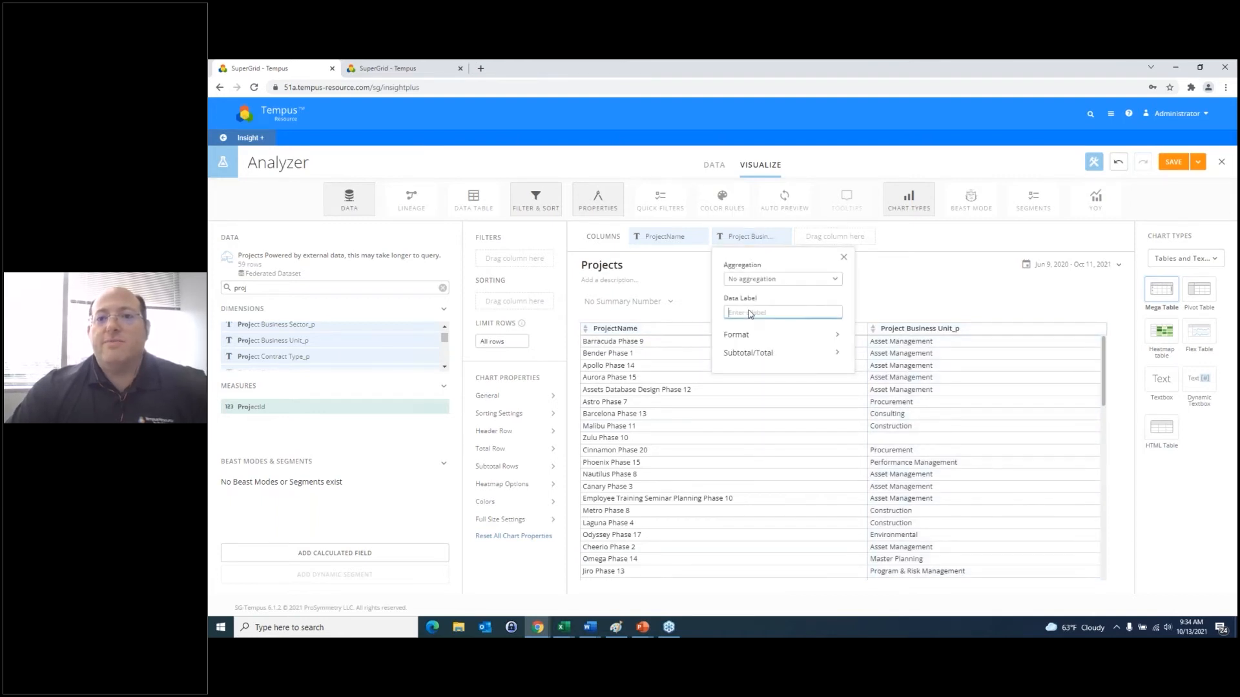
{"action": "type", "text": "BU"}
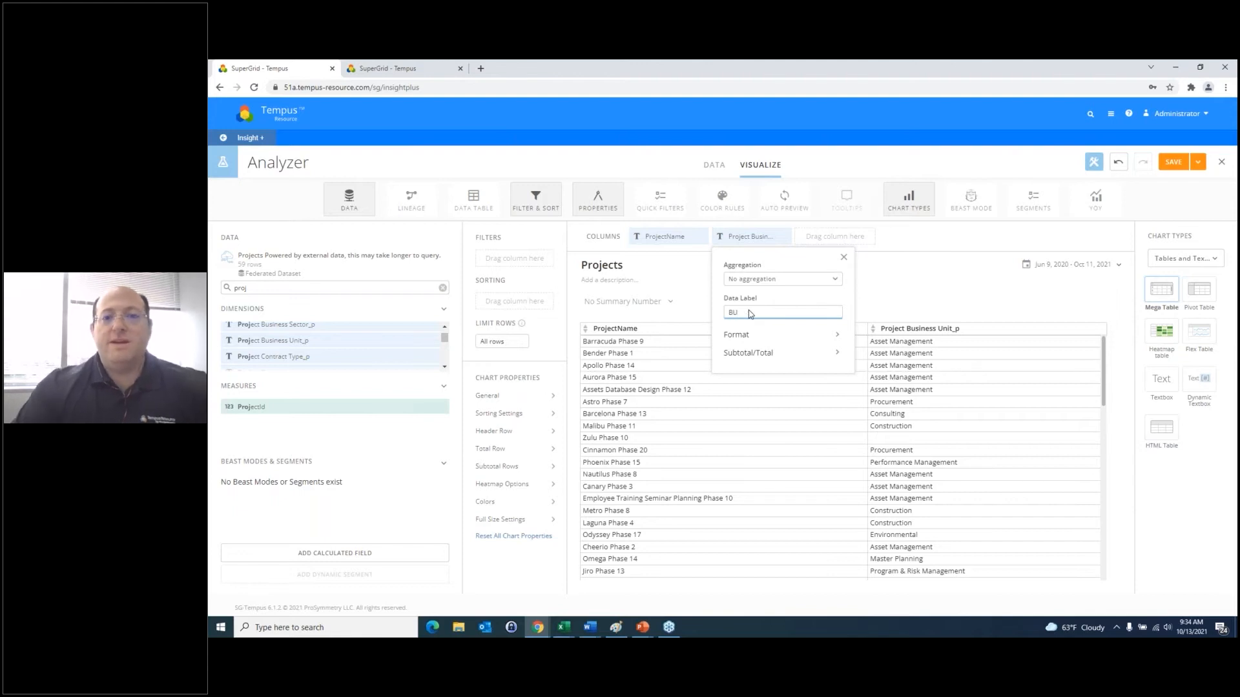
{"action": "left_click", "coordinate": [827, 335]}
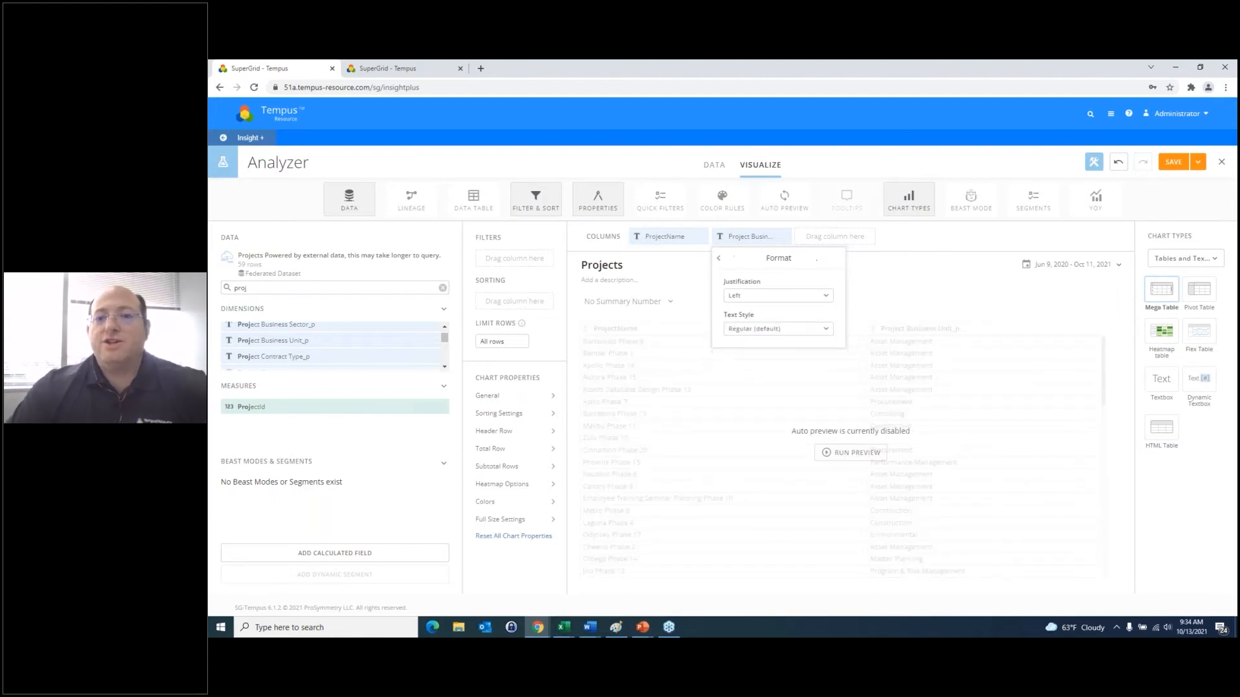
{"action": "left_click", "coordinate": [889, 302]}
{"action": "left_click", "coordinate": [852, 452]}
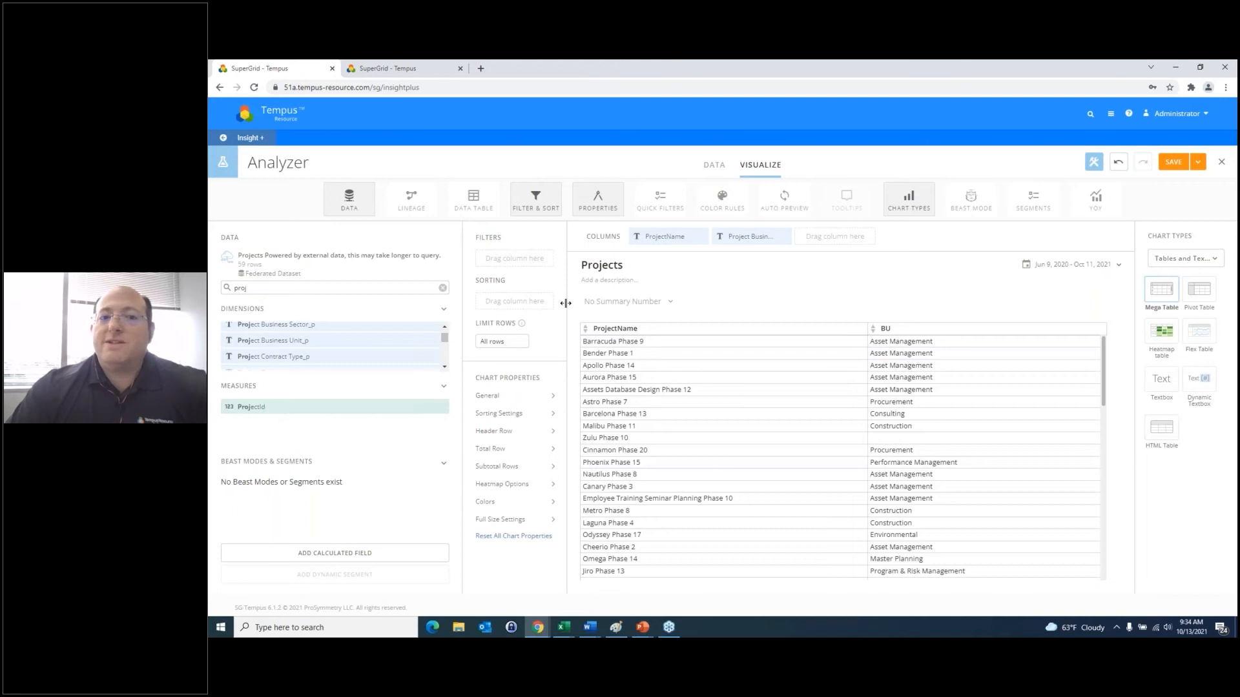
- Widen the chart properties area, set the table's header fill color to teal green 8DD5BE and run the preview
{"action": "left_click_drag", "start_coordinate": [565, 302], "coordinate": [630, 302]}
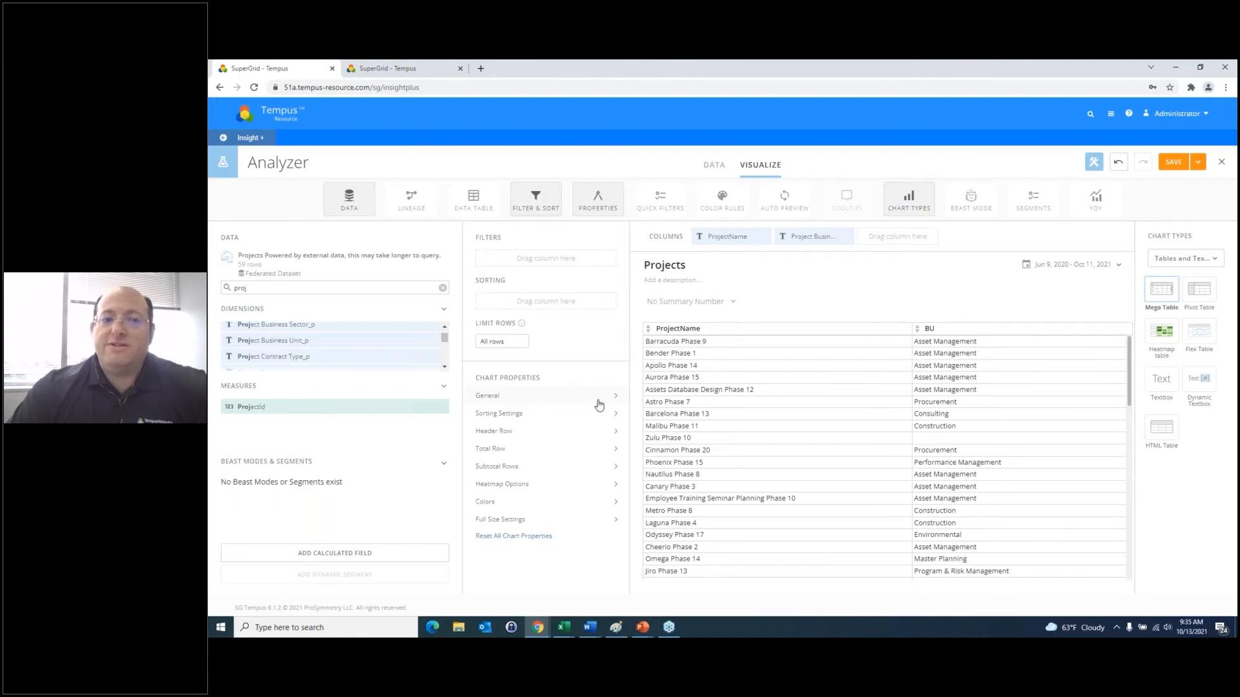
{"action": "left_click", "coordinate": [610, 441]}
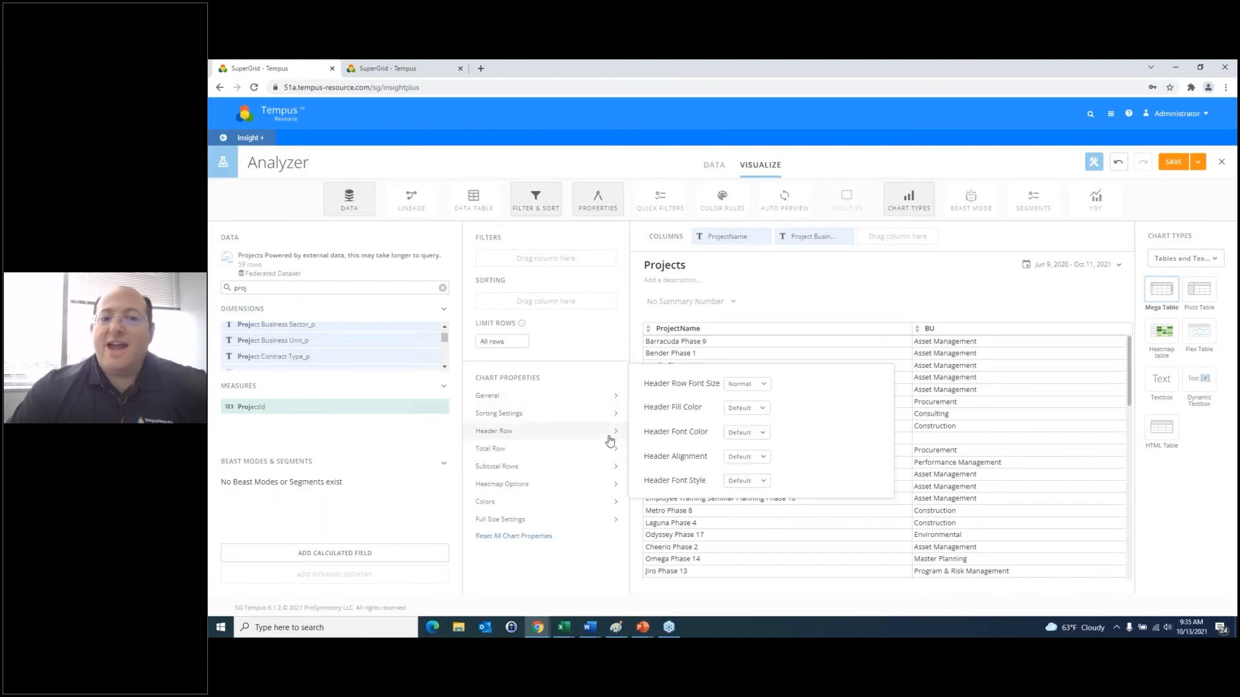
{"action": "left_click", "coordinate": [749, 408]}
{"action": "left_click", "coordinate": [774, 452]}
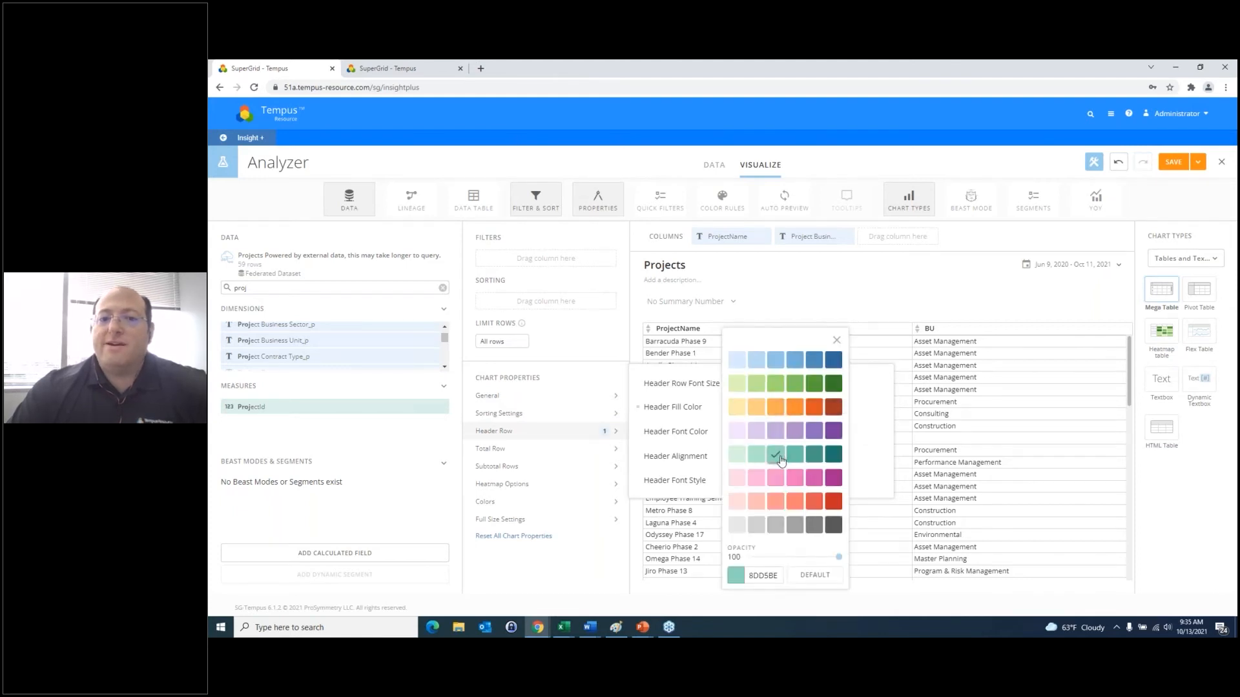
{"action": "left_click", "coordinate": [849, 273]}
{"action": "left_click", "coordinate": [882, 452]}
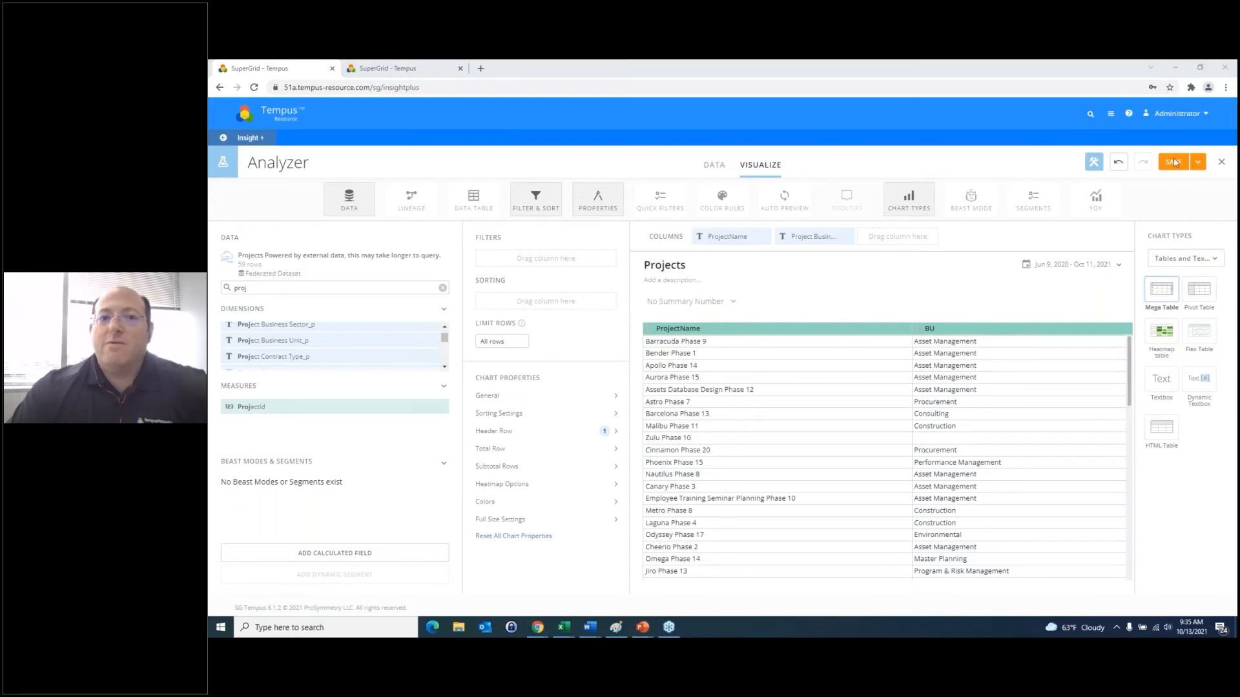
- Rename the card as "Projects - with BU" and save it
{"action": "left_click", "coordinate": [690, 266]}
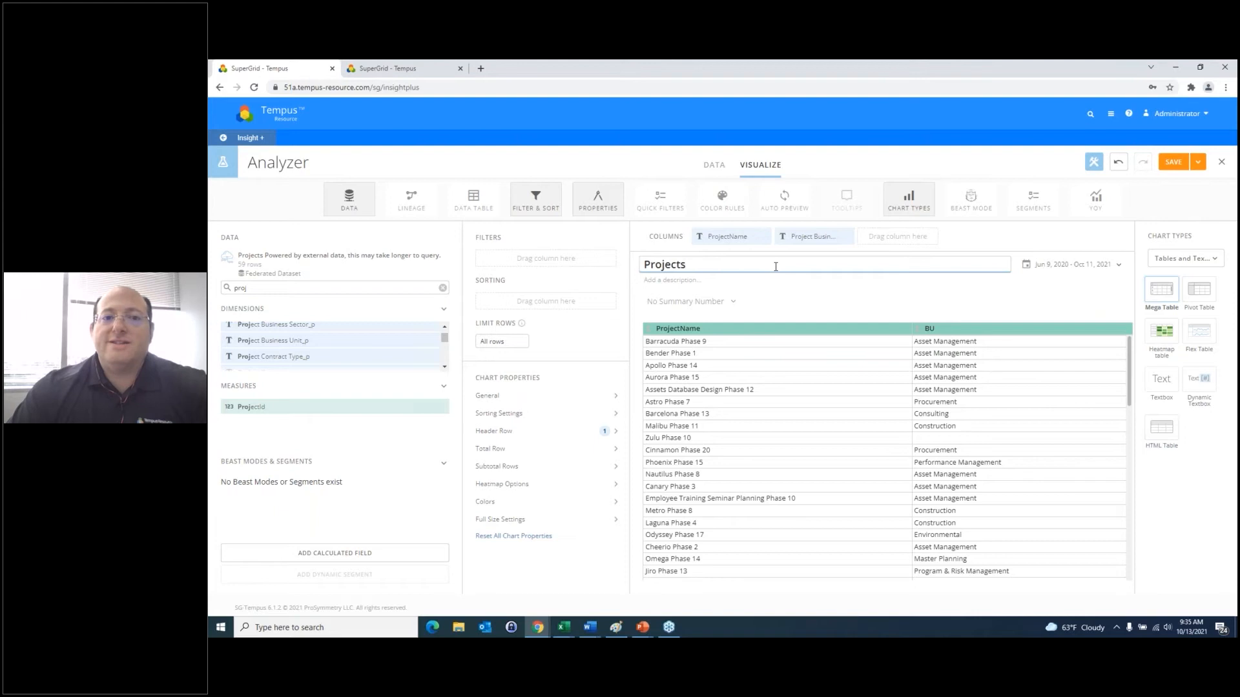
{"action": "type", "text": "-"}
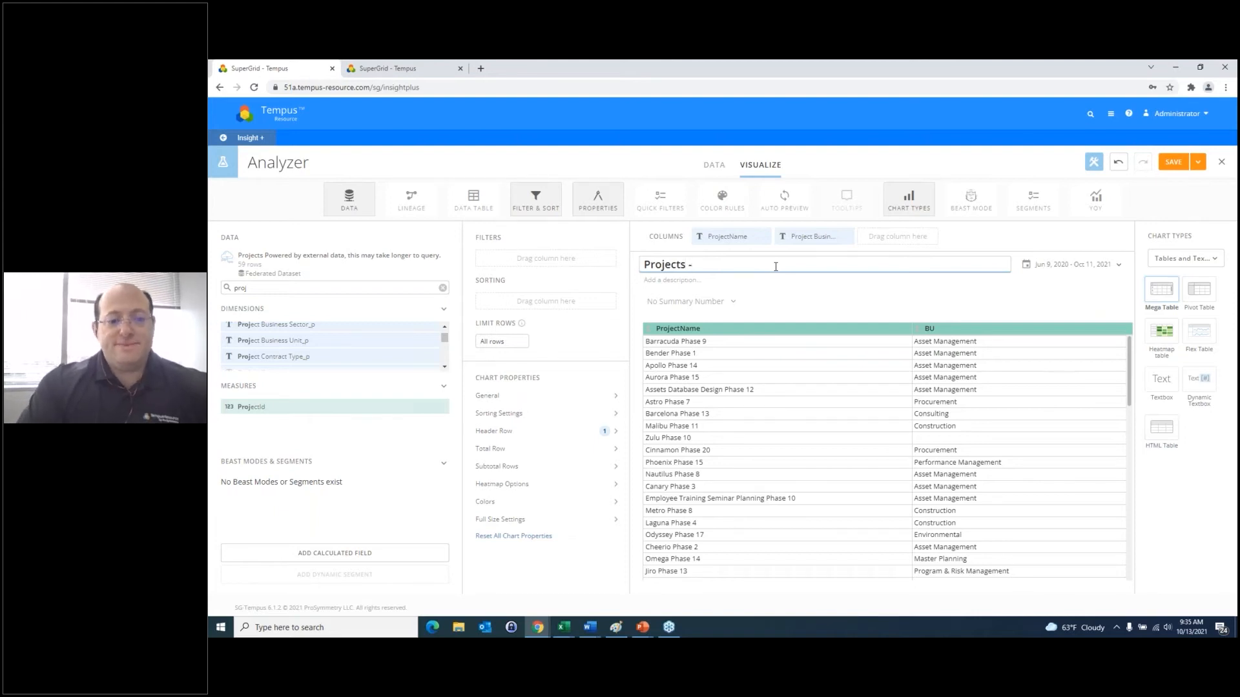
{"action": "type", "text": " with BU"}
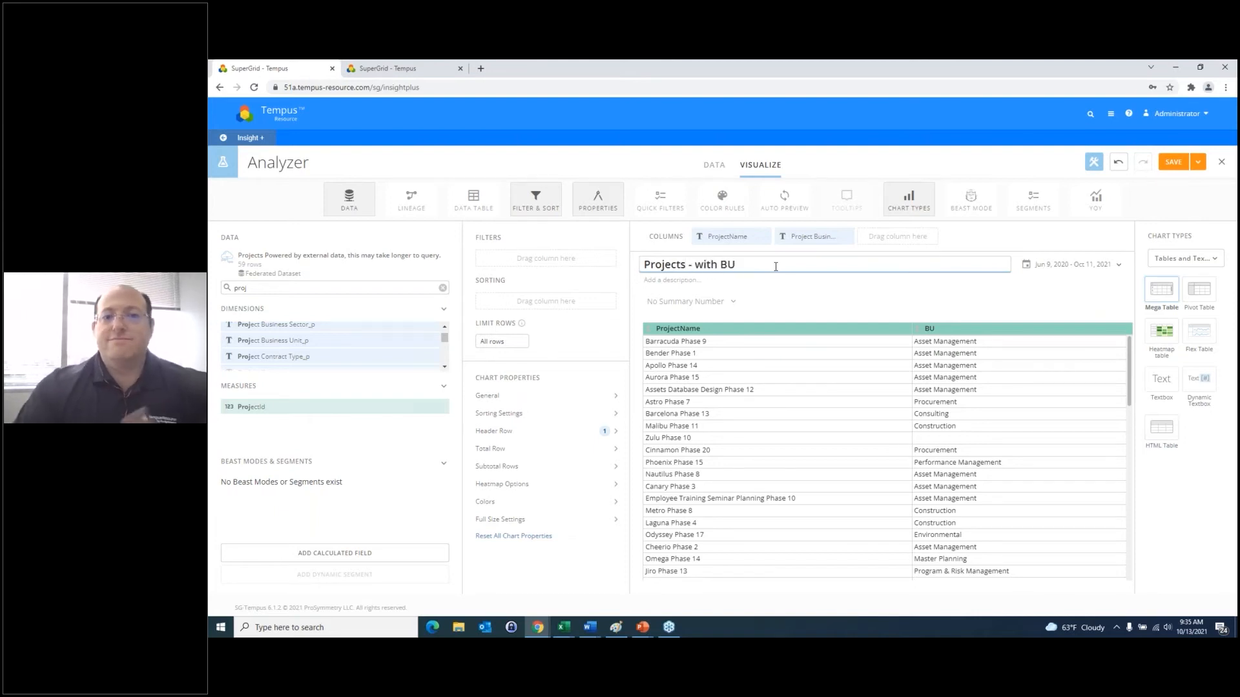
{"action": "left_click", "coordinate": [1173, 163]}
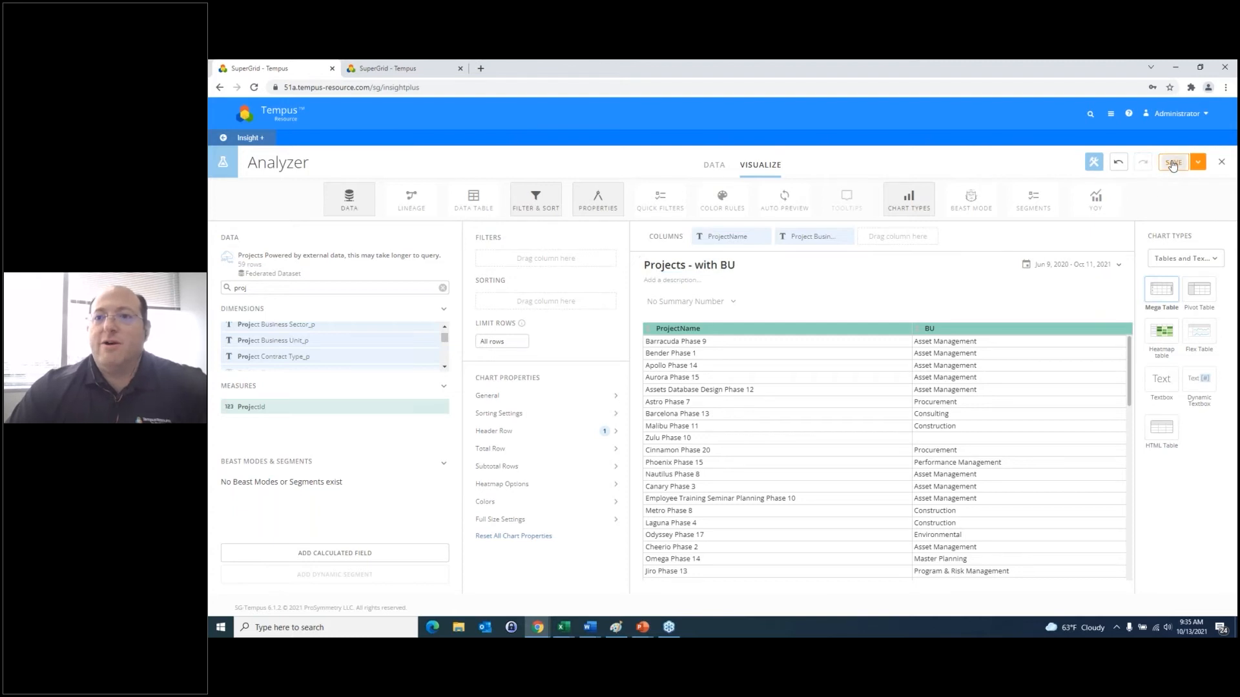
- Leave the Analyzer, view the Projects - with BU card at full size from the Overview dashboard and return to the dashboard
{"action": "left_click", "coordinate": [1222, 165]}
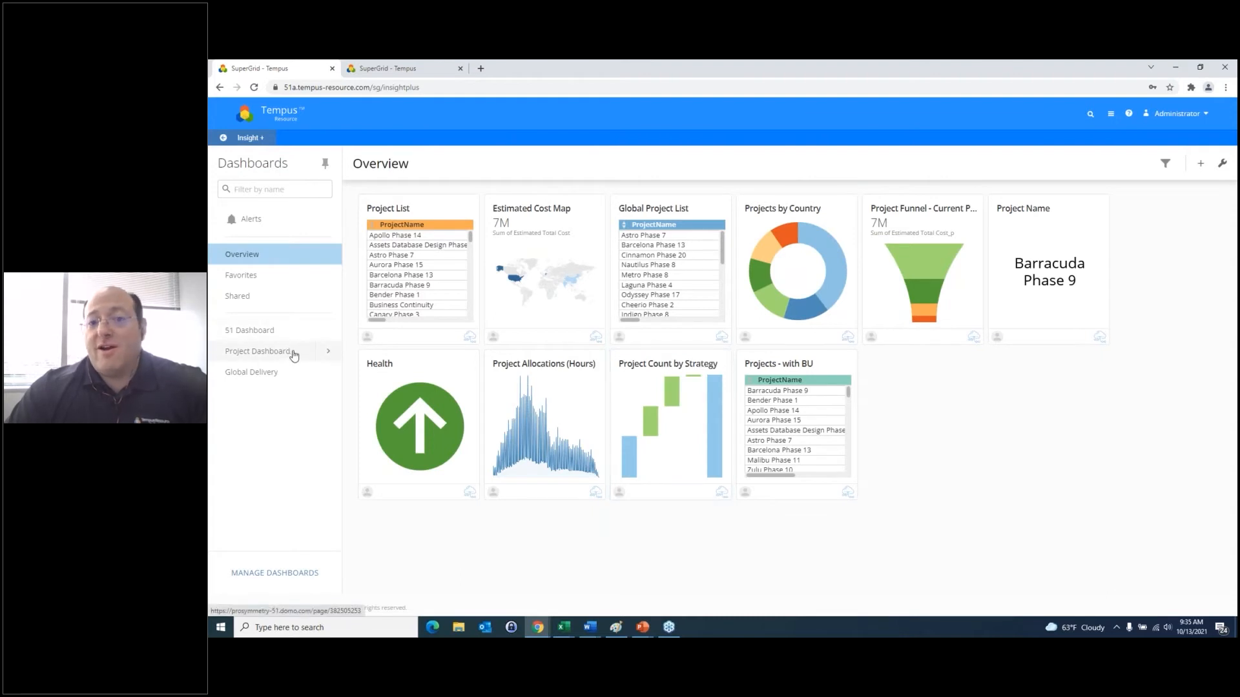
{"action": "left_click", "coordinate": [785, 364]}
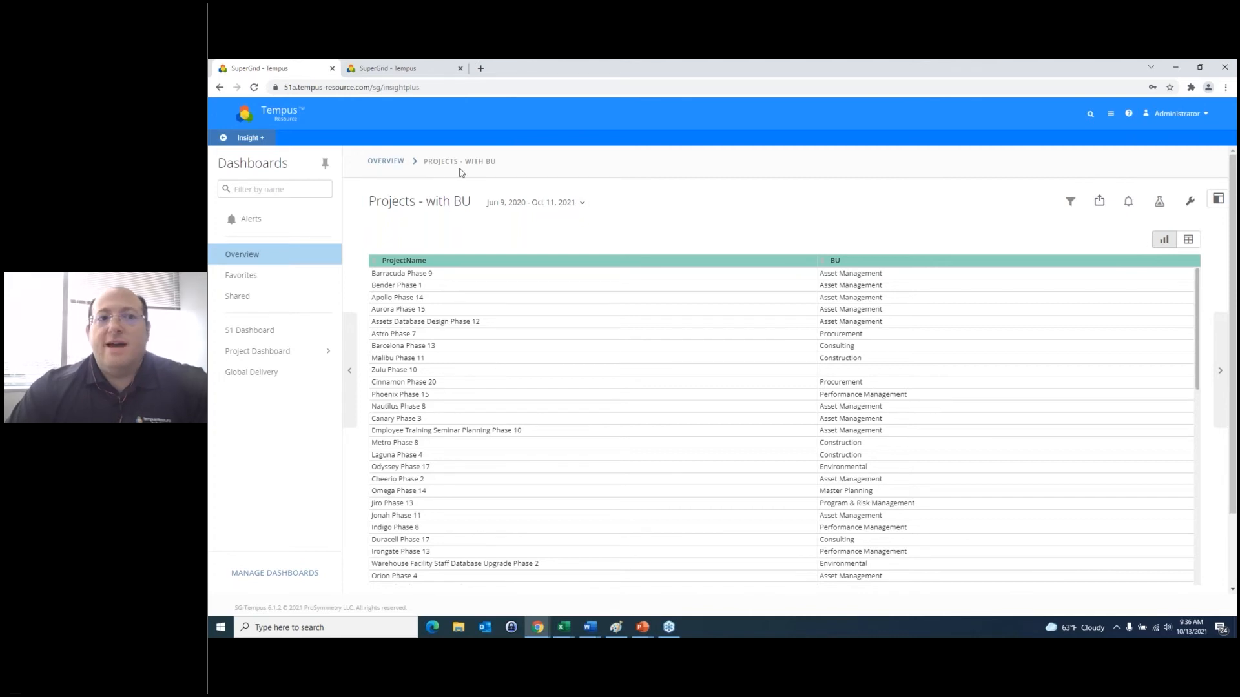
{"action": "left_click", "coordinate": [381, 162]}
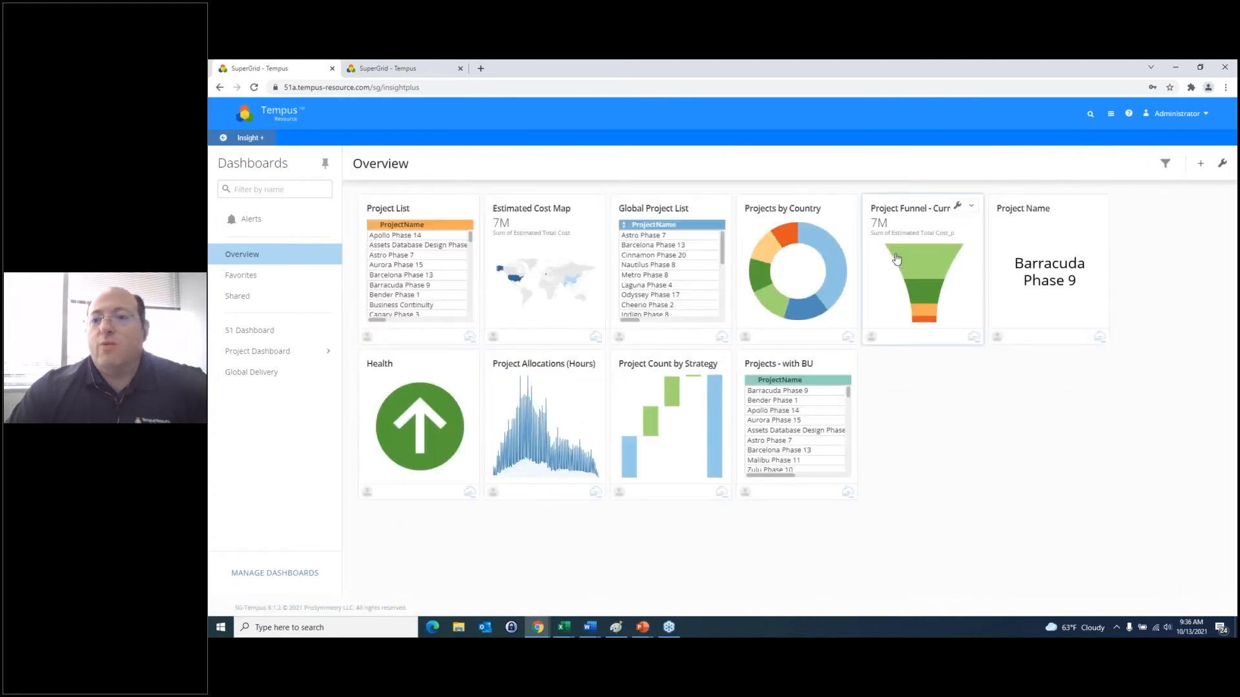
- Create a new Visualization card on the Overview dashboard using the existing Projects dataset
{"action": "left_click", "coordinate": [1199, 166]}
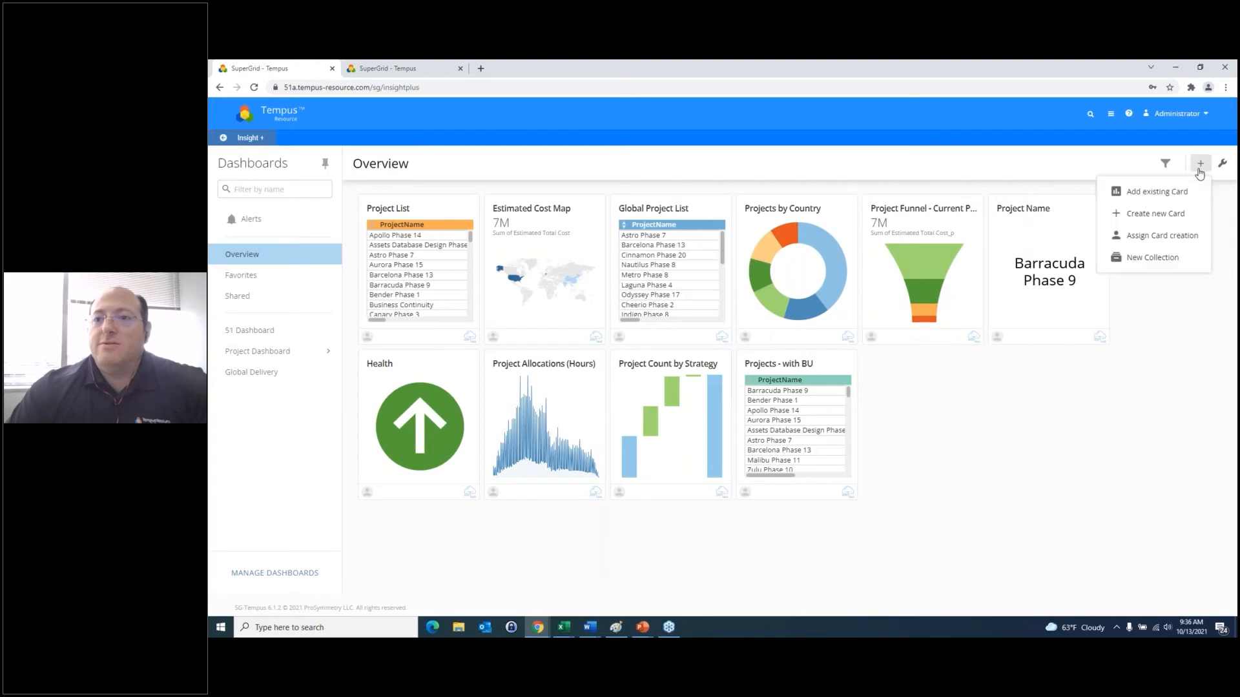
{"action": "left_click", "coordinate": [1169, 217]}
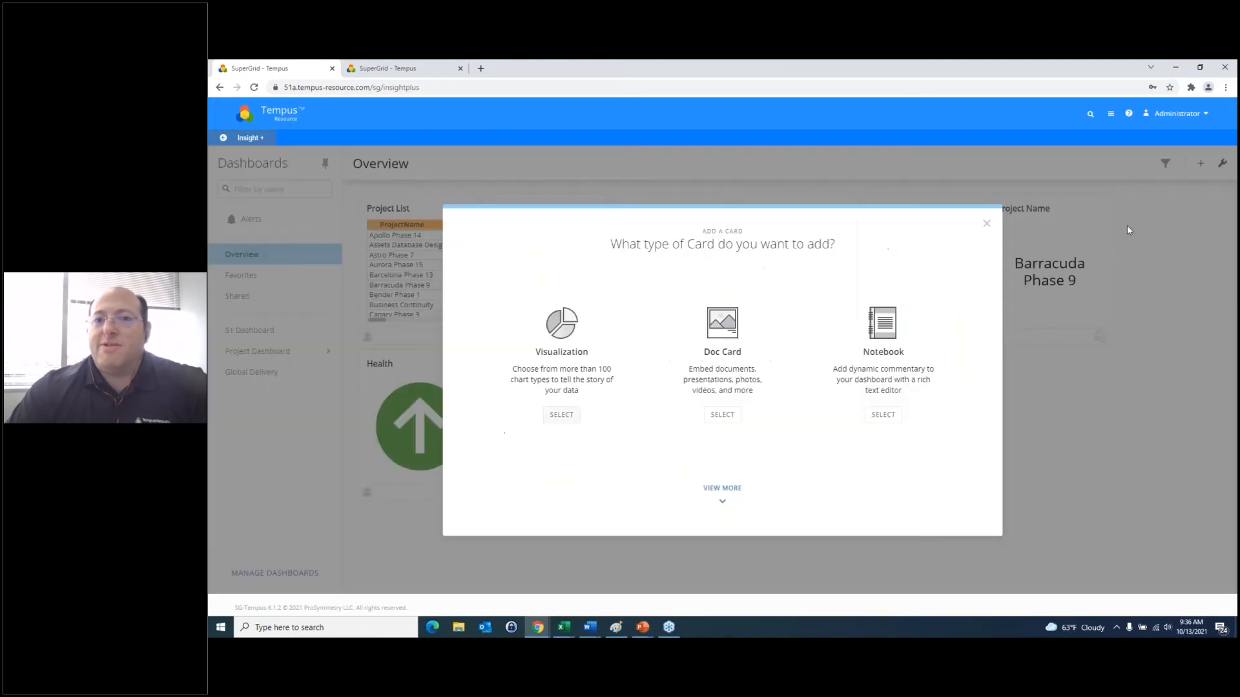
{"action": "left_click", "coordinate": [560, 333]}
{"action": "left_click", "coordinate": [488, 378]}
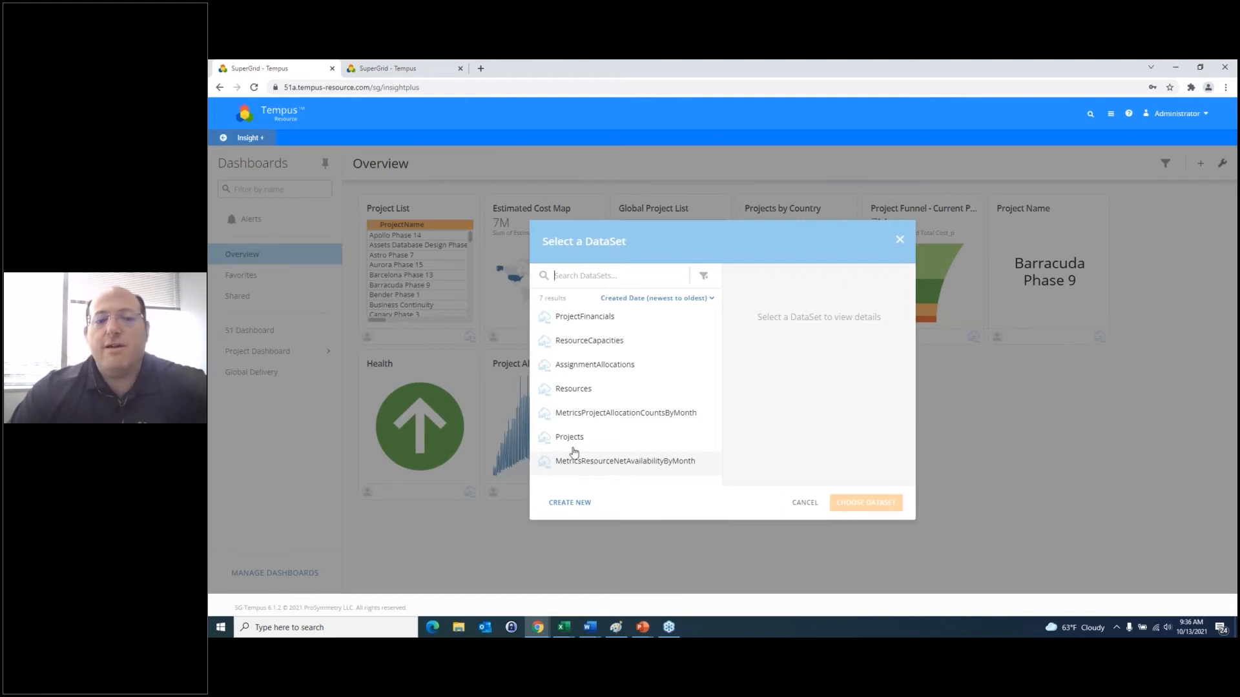
{"action": "left_click", "coordinate": [569, 439]}
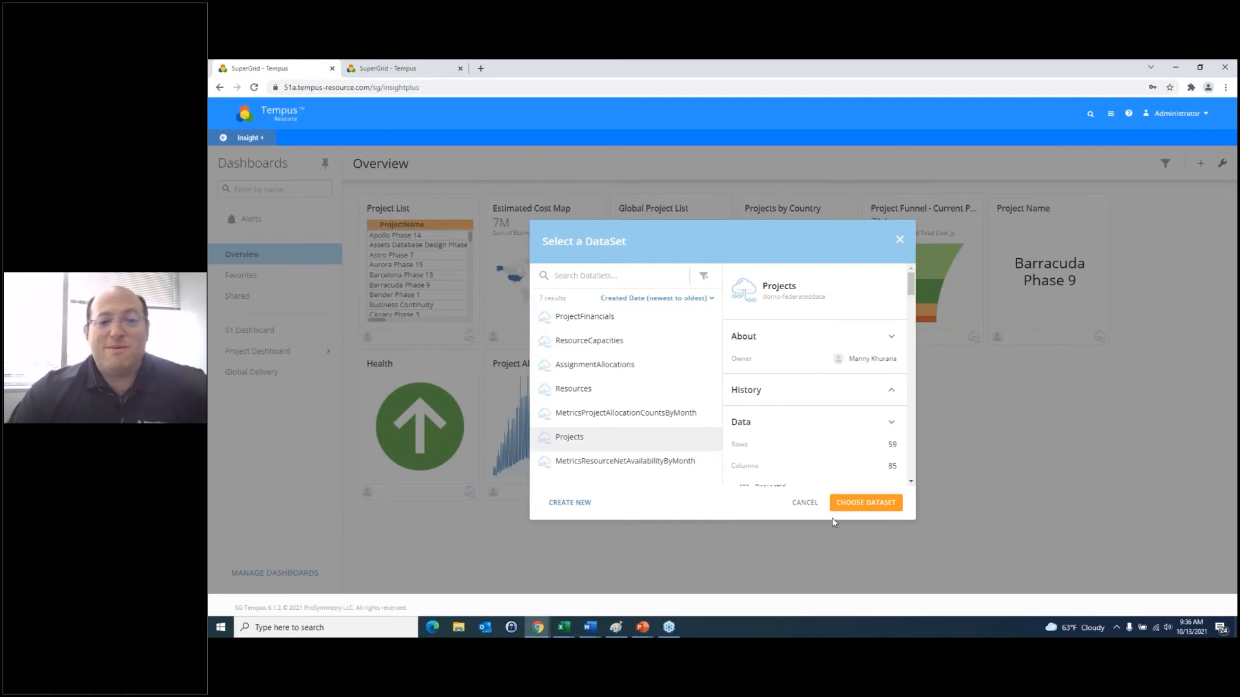
{"action": "left_click", "coordinate": [863, 504]}
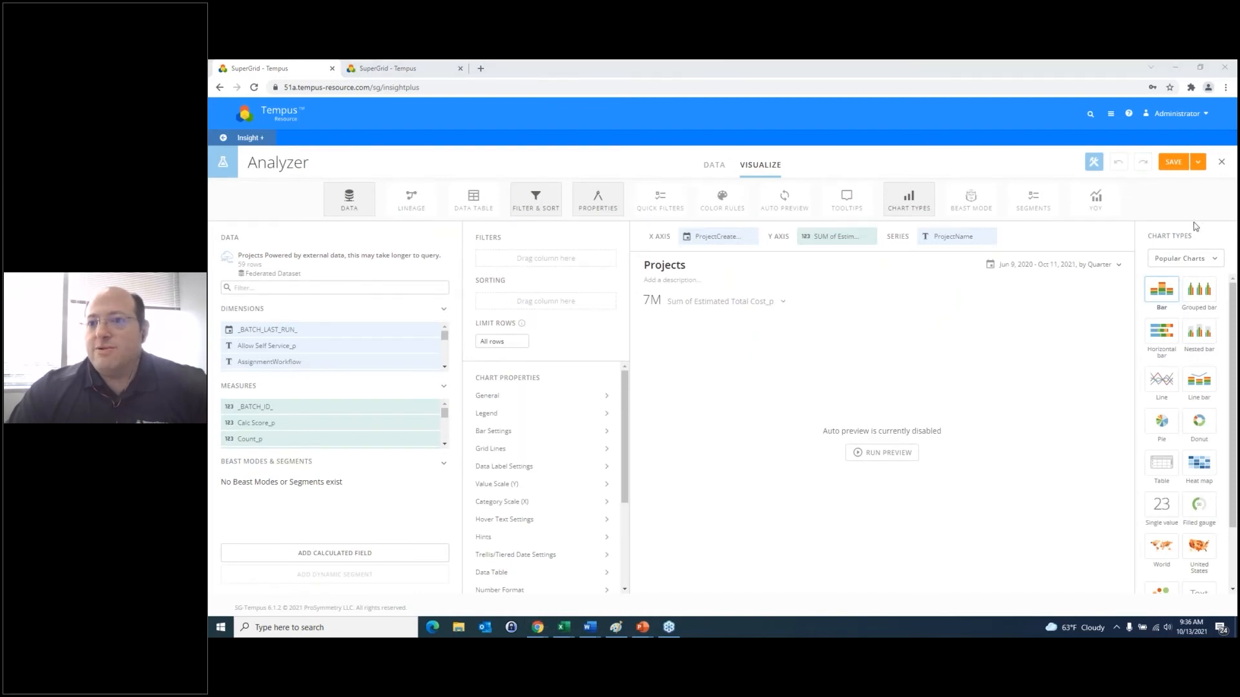
- Change the chart type to Funnel from the Pie and funnel category and remove the project creation date as funnel section name
{"action": "left_click", "coordinate": [1213, 259]}
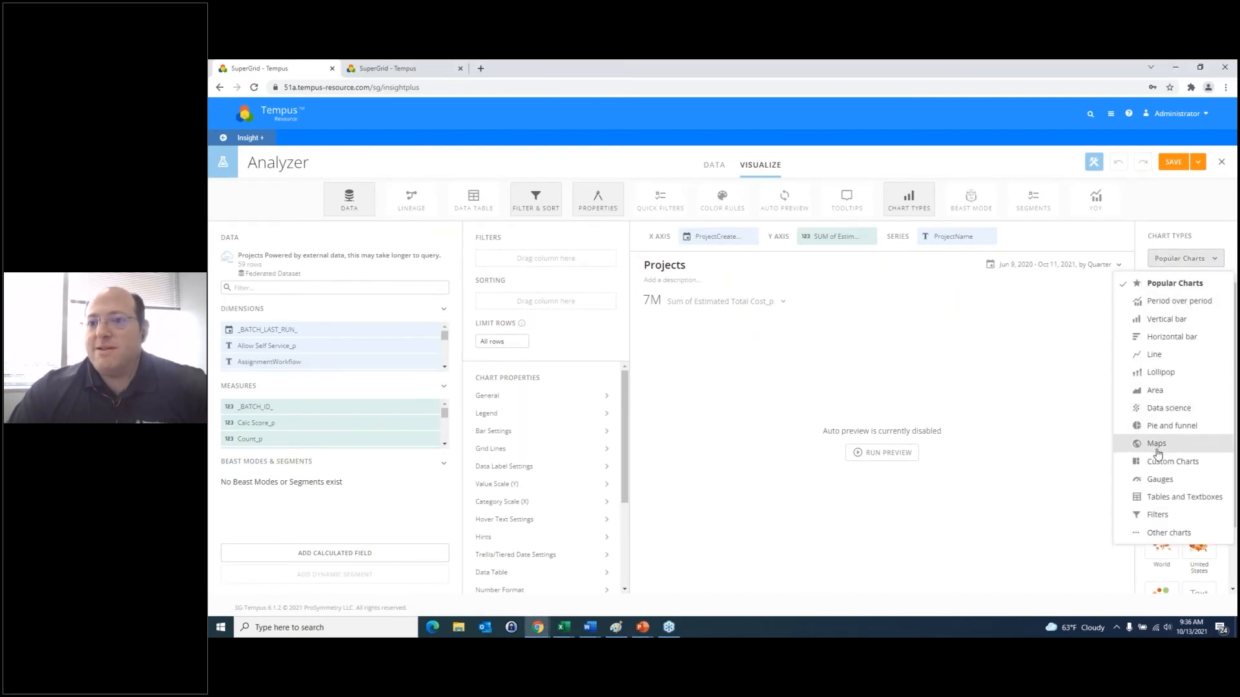
{"action": "left_click", "coordinate": [1159, 427]}
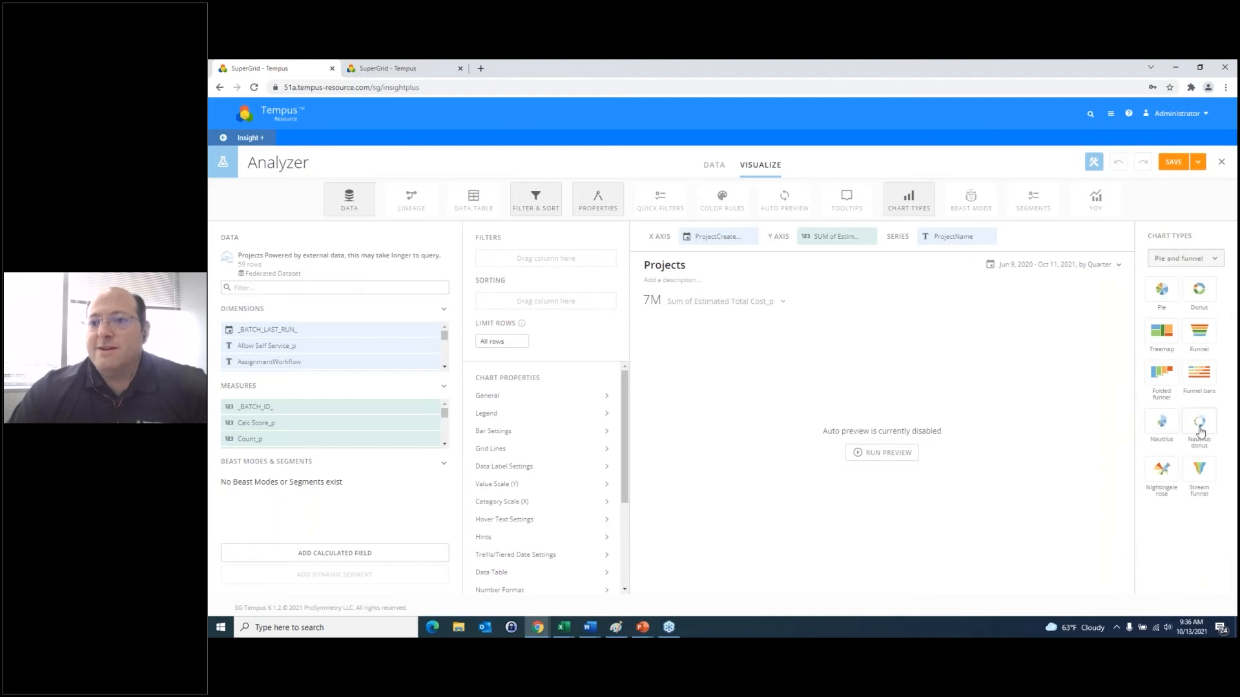
{"action": "left_click", "coordinate": [1200, 335]}
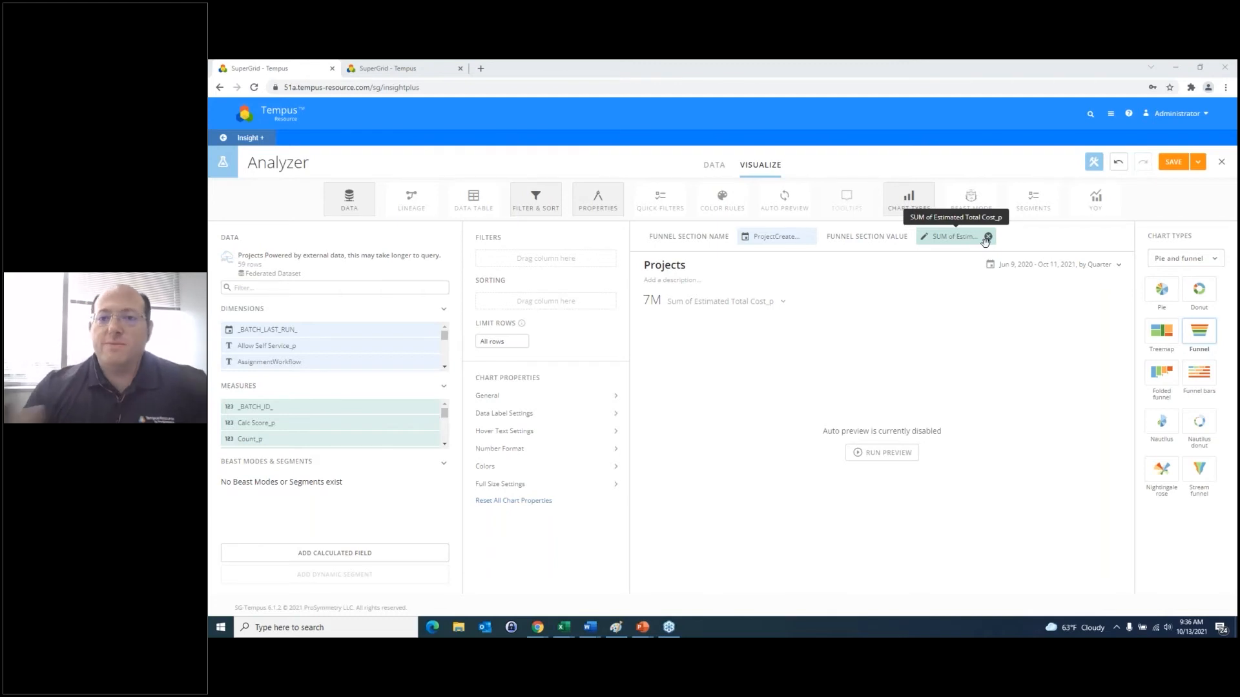
{"action": "left_click", "coordinate": [809, 236]}
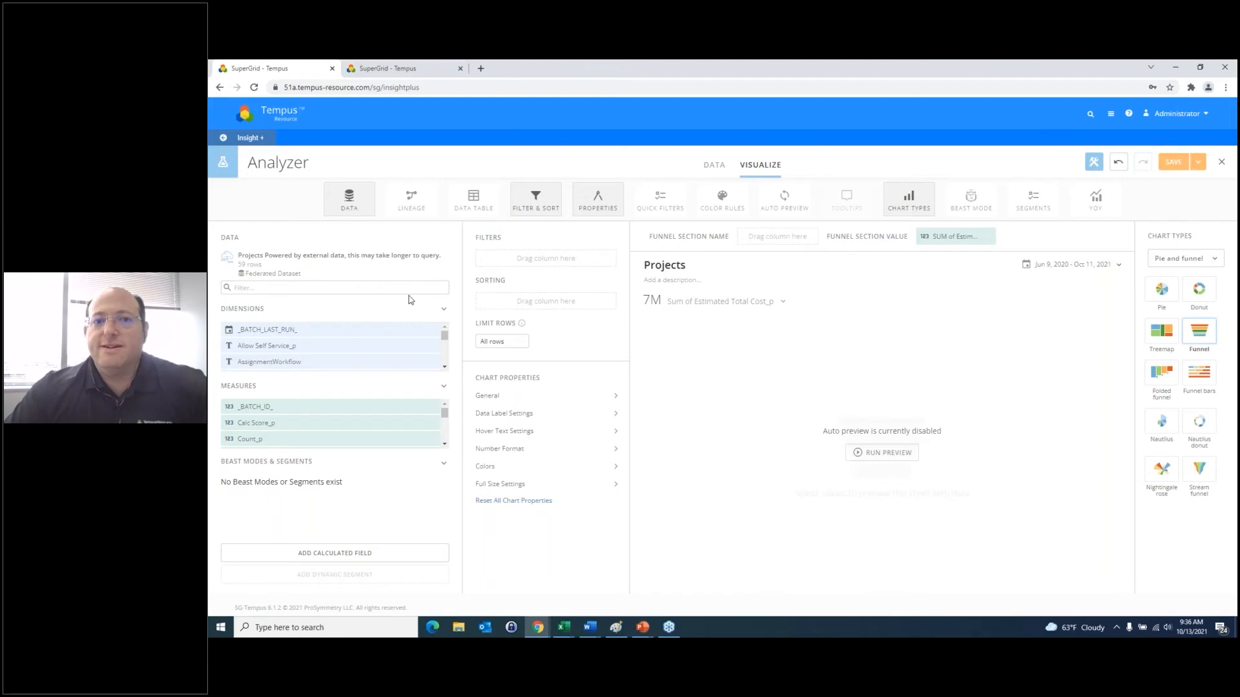
{"action": "left_click", "coordinate": [278, 292]}
{"action": "type", "text": "stage"}
{"action": "key", "text": "BackSpace"}
{"action": "type", "text": "te"}
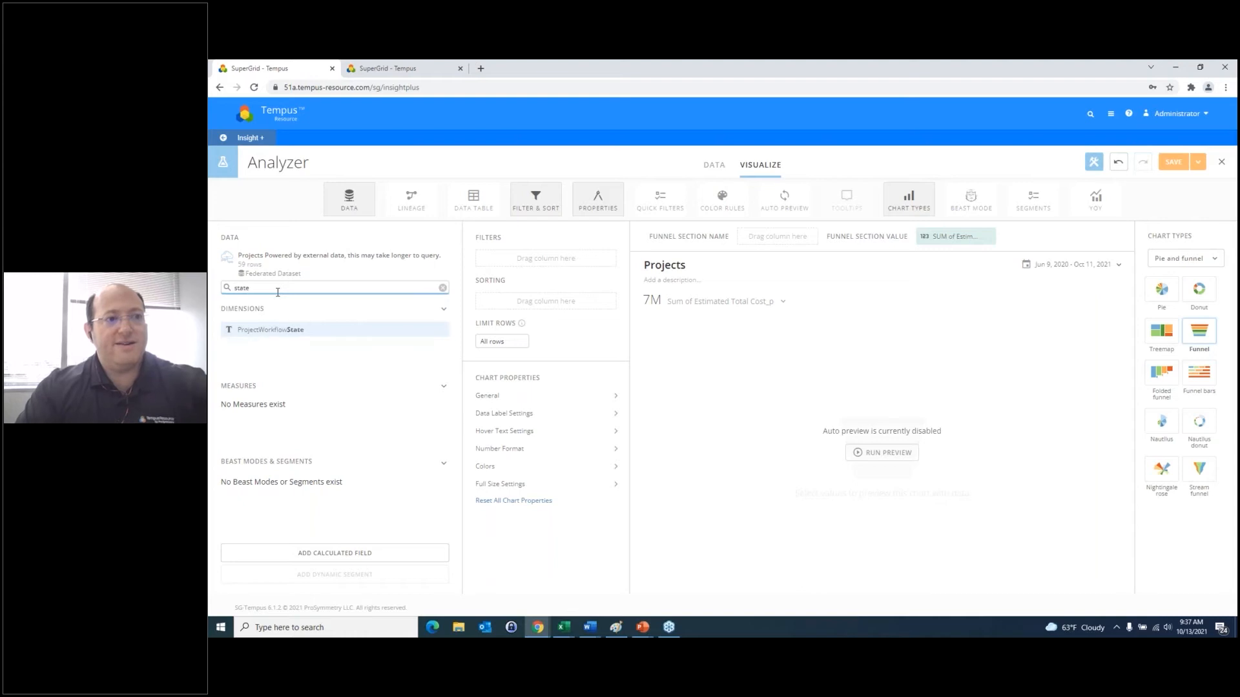
{"action": "key", "text": "BackSpace"}
{"action": "key", "text": "BackSpace"}
{"action": "key", "text": "BackSpace"}
{"action": "key", "text": "BackSpace"}
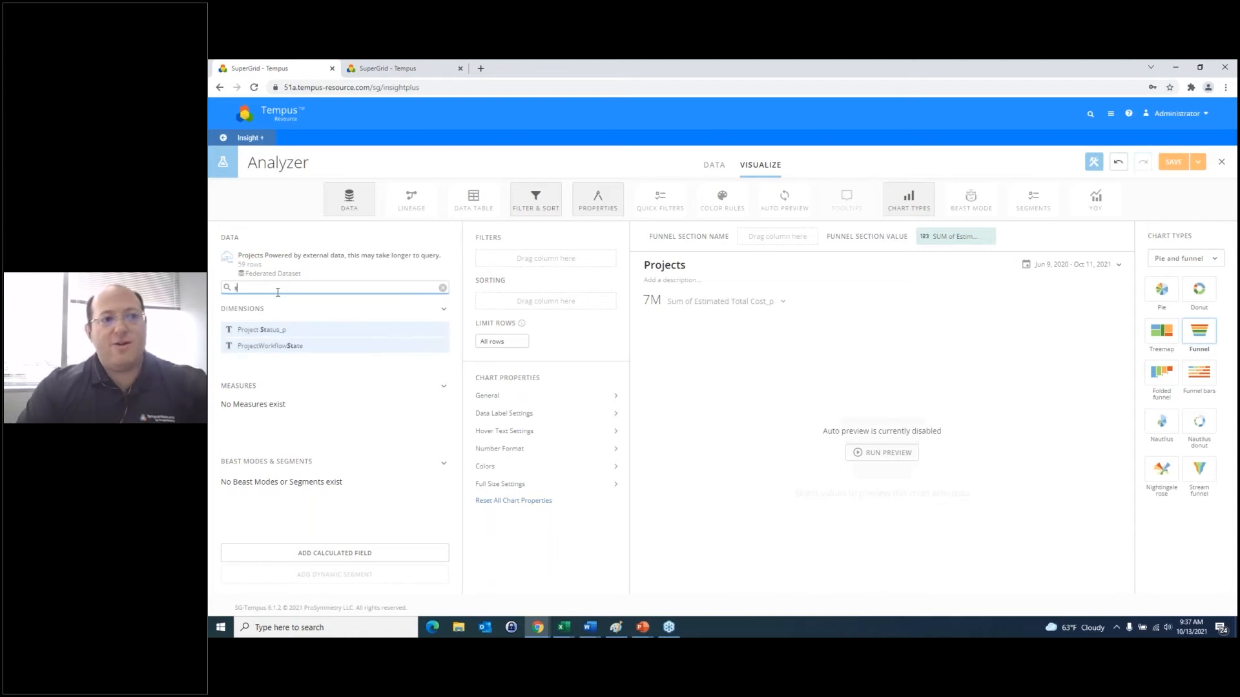
- Filter the fields by "pha", assign Current Phase_p as the funnel section name and run the preview
{"action": "type", "text": "pha"}
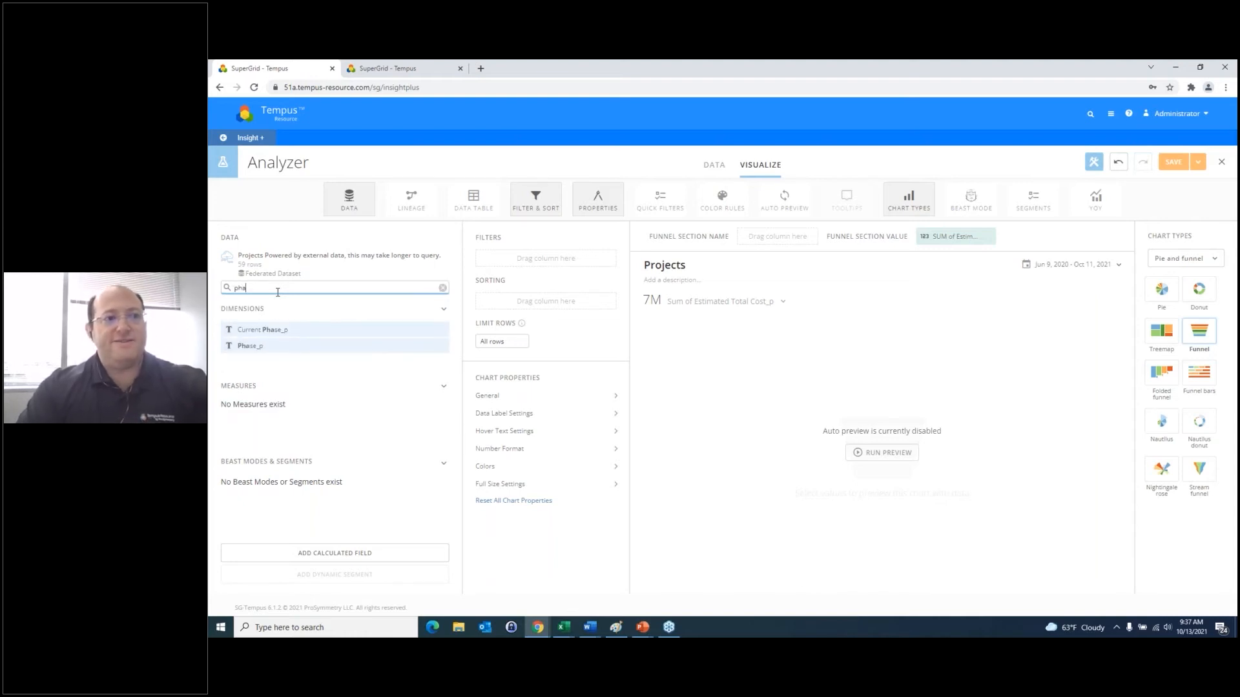
{"action": "left_click_drag", "start_coordinate": [257, 332], "coordinate": [776, 236]}
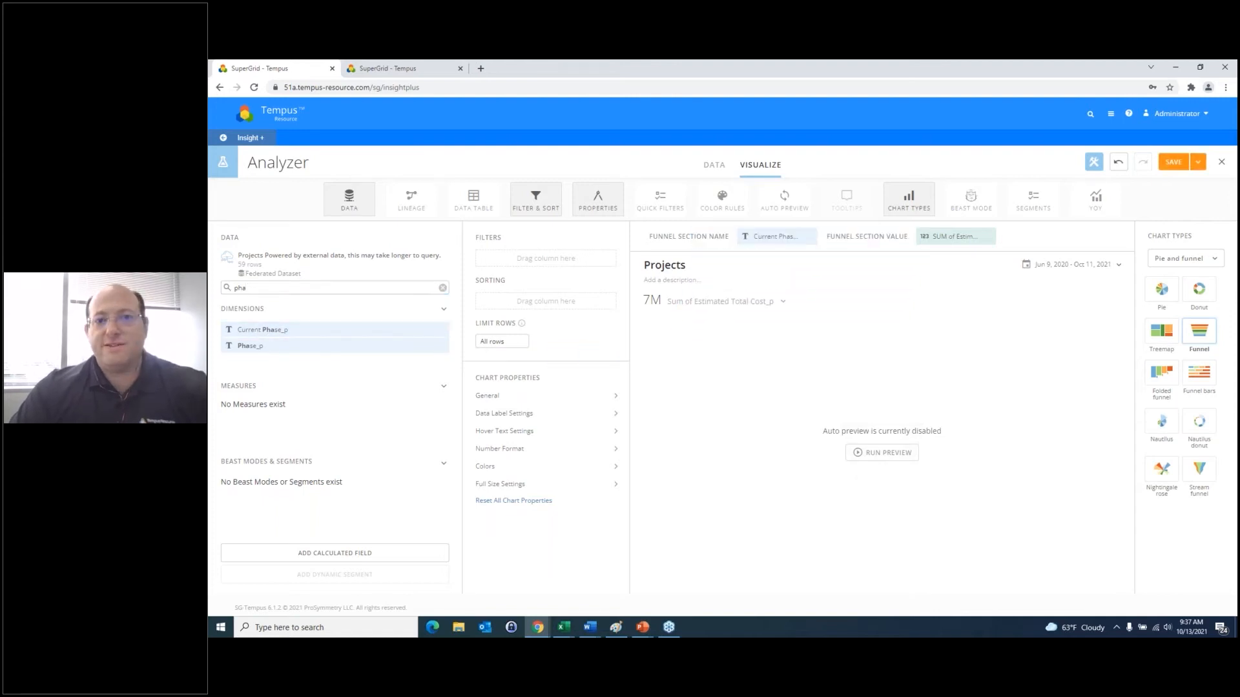
{"action": "left_click", "coordinate": [898, 462]}
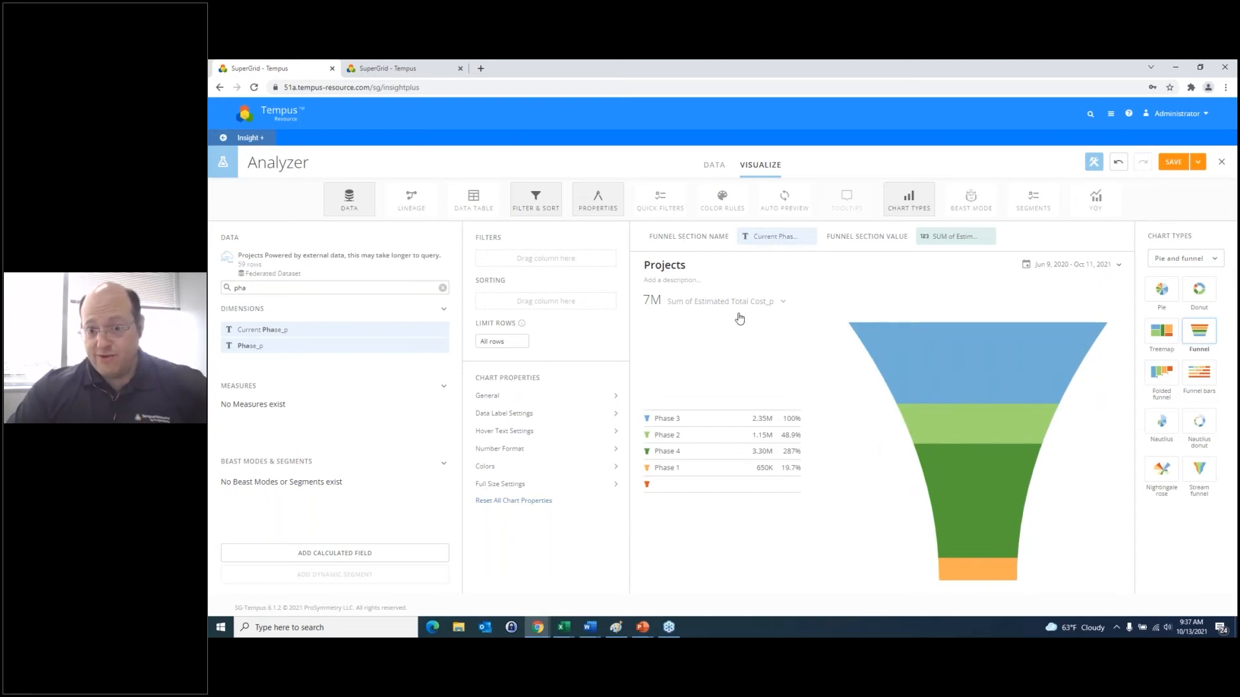
- Sort the funnel by Current Phase_p in descending order with no aggregation
{"action": "mouse_move", "coordinate": [985, 481]}
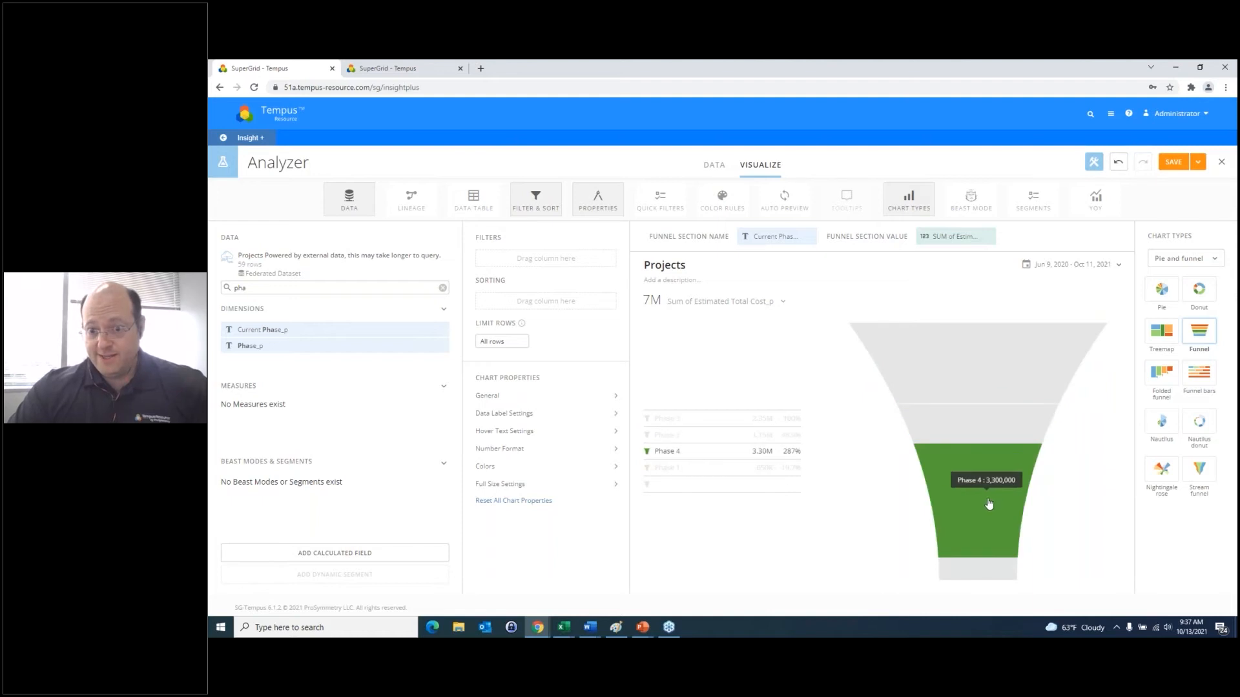
{"action": "mouse_move", "coordinate": [973, 419]}
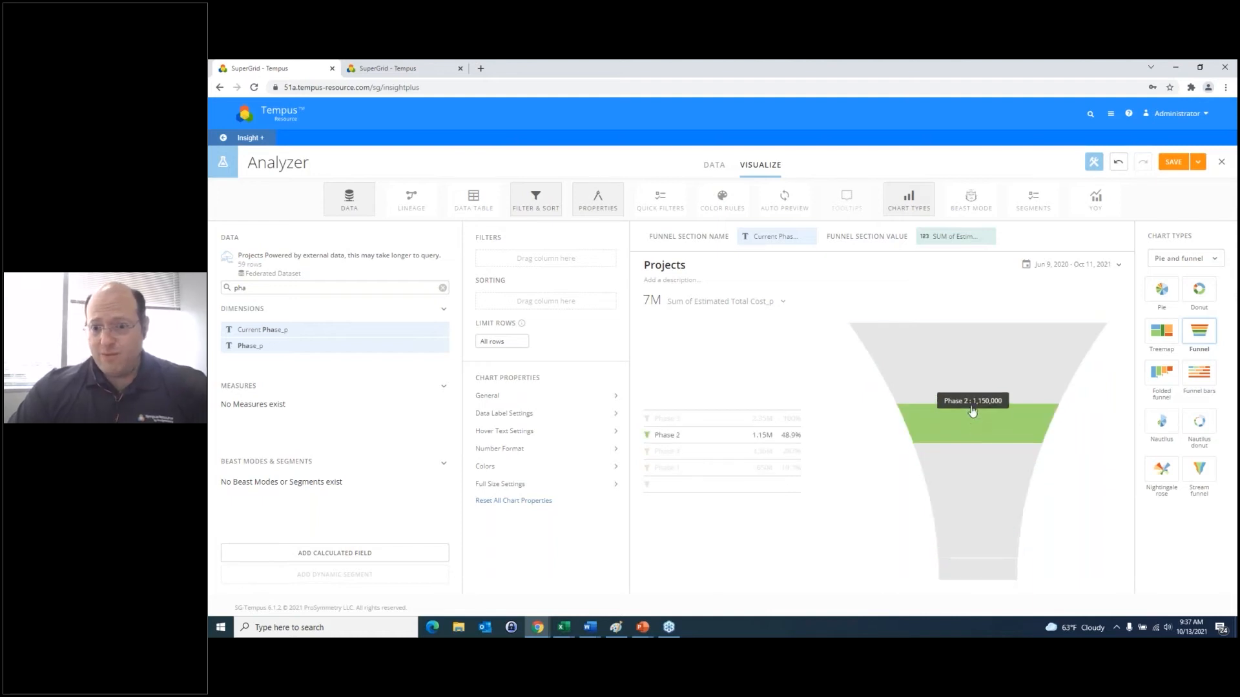
{"action": "mouse_move", "coordinate": [971, 399]}
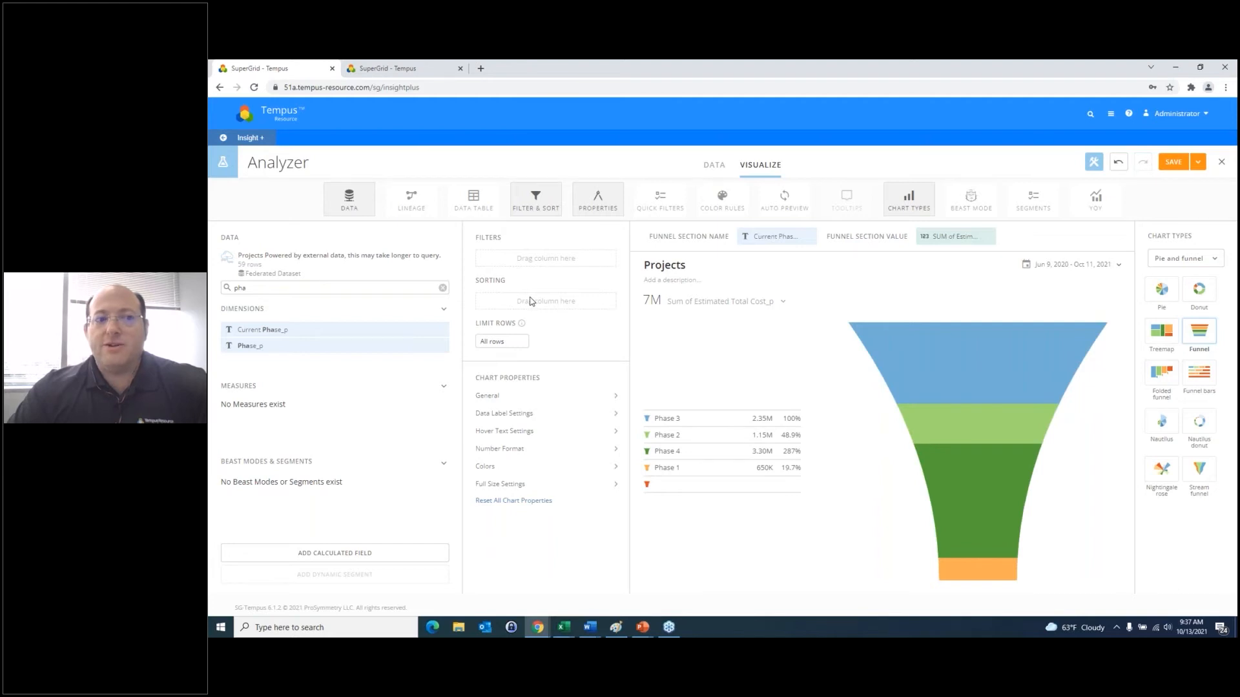
{"action": "left_click_drag", "start_coordinate": [248, 330], "coordinate": [545, 299]}
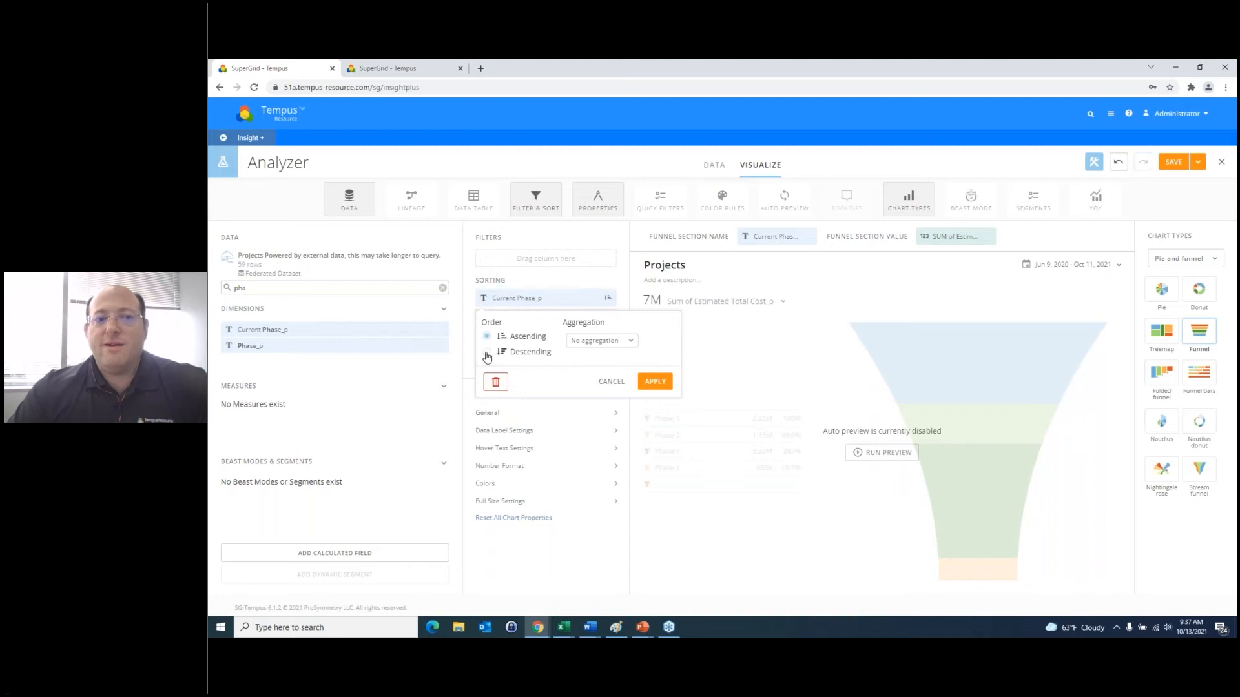
{"action": "left_click", "coordinate": [486, 354]}
{"action": "left_click", "coordinate": [654, 381]}
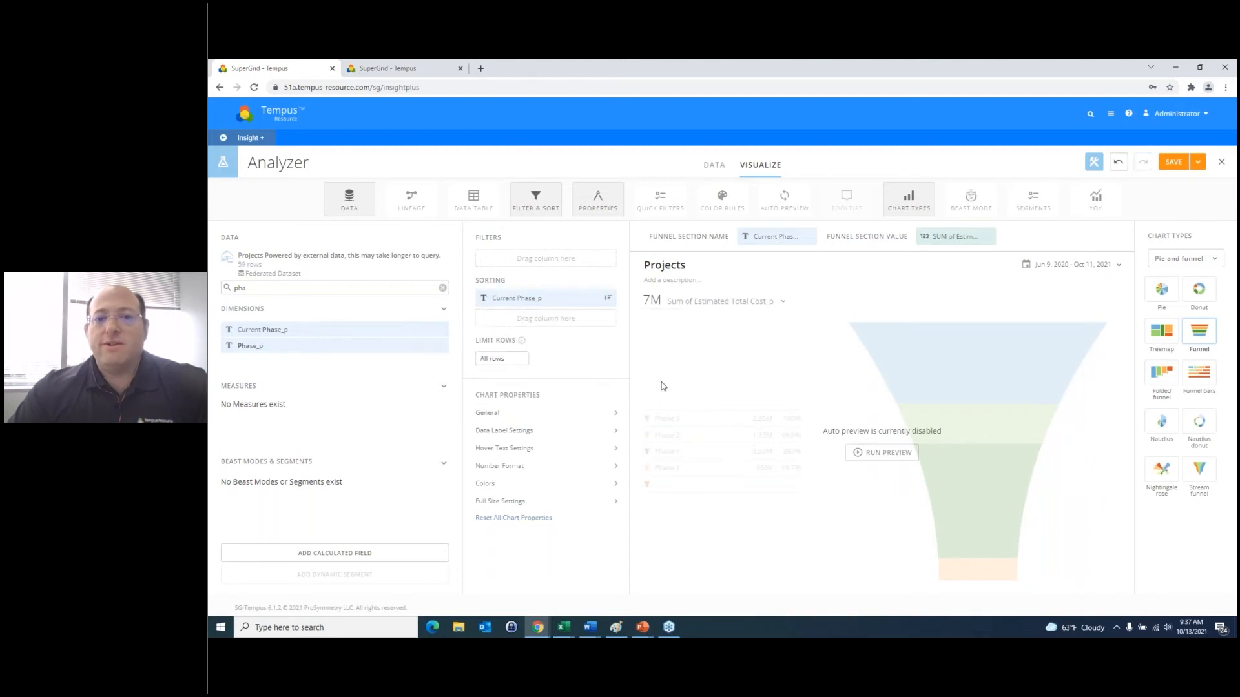
- Run the funnel preview and title the card "Projects Funnel - current phase"
{"action": "left_click", "coordinate": [885, 454]}
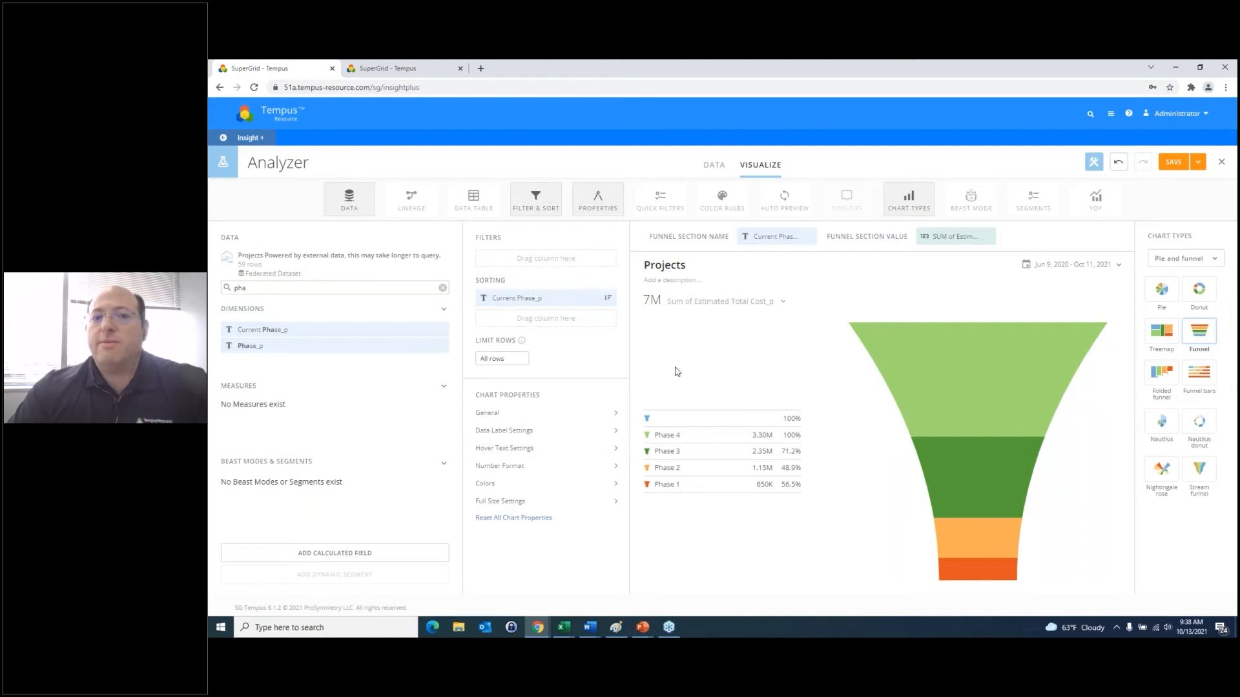
{"action": "left_click", "coordinate": [692, 265]}
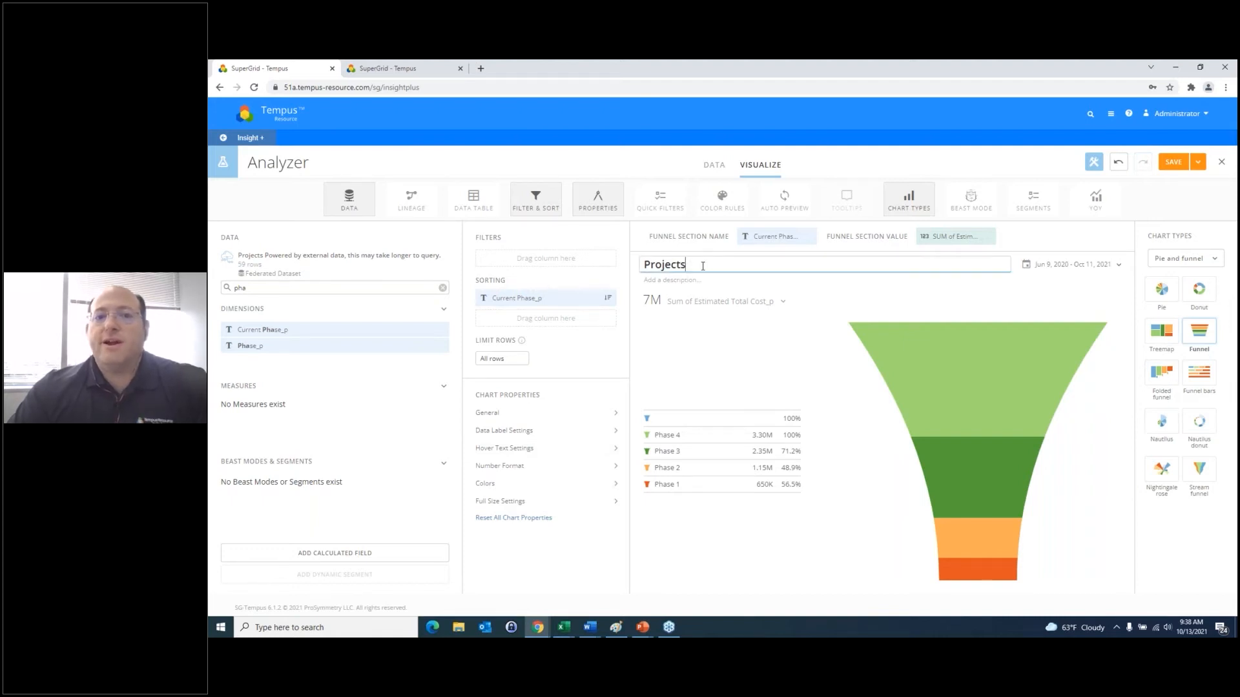
{"action": "type", "text": "Funnl"}
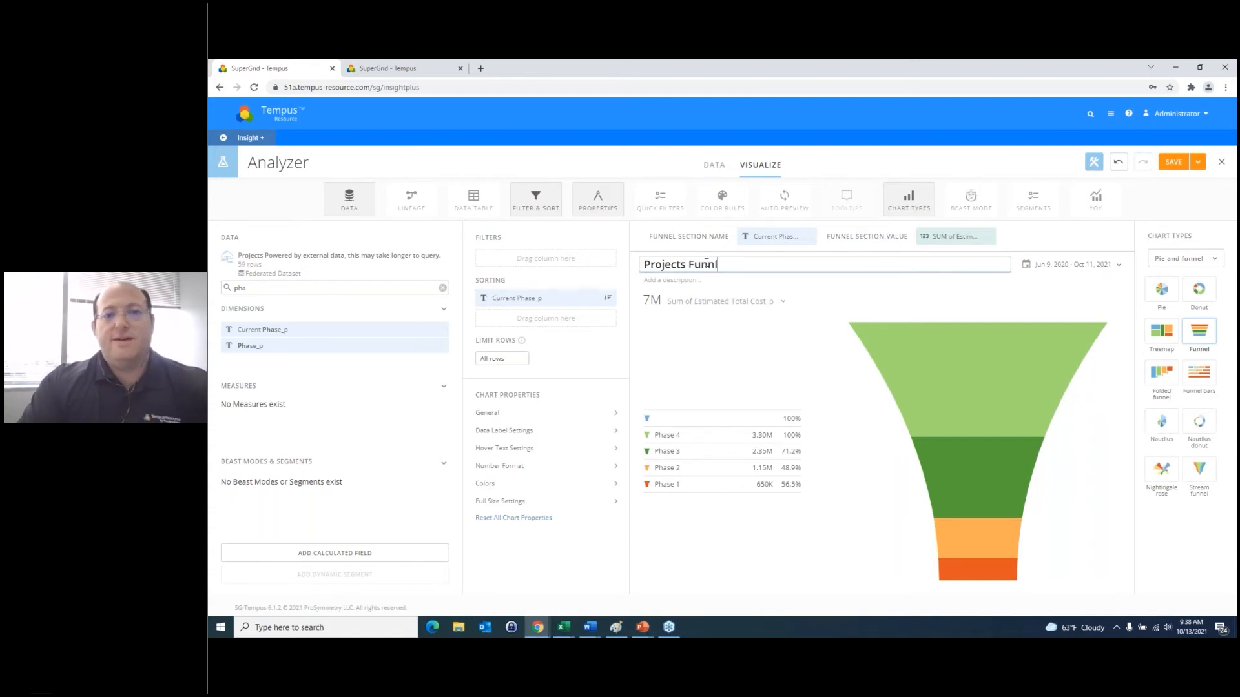
{"action": "key", "text": "BackSpace"}
{"action": "type", "text": "el - "}
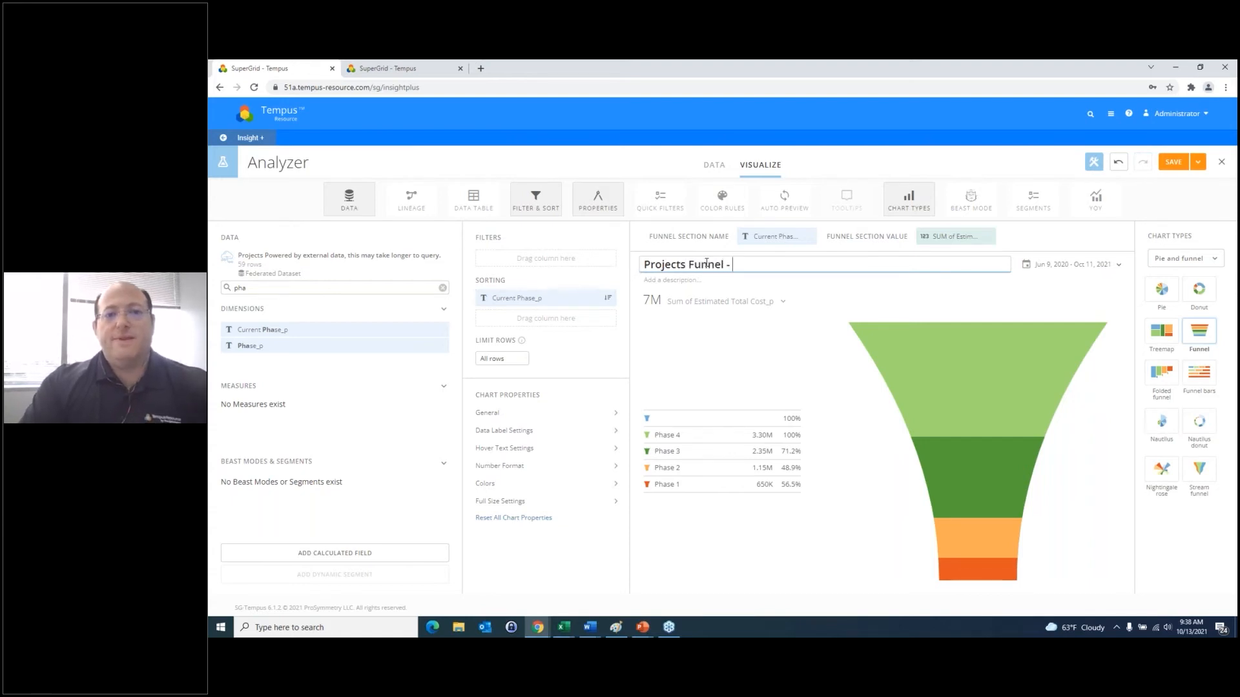
{"action": "type", "text": "current phase"}
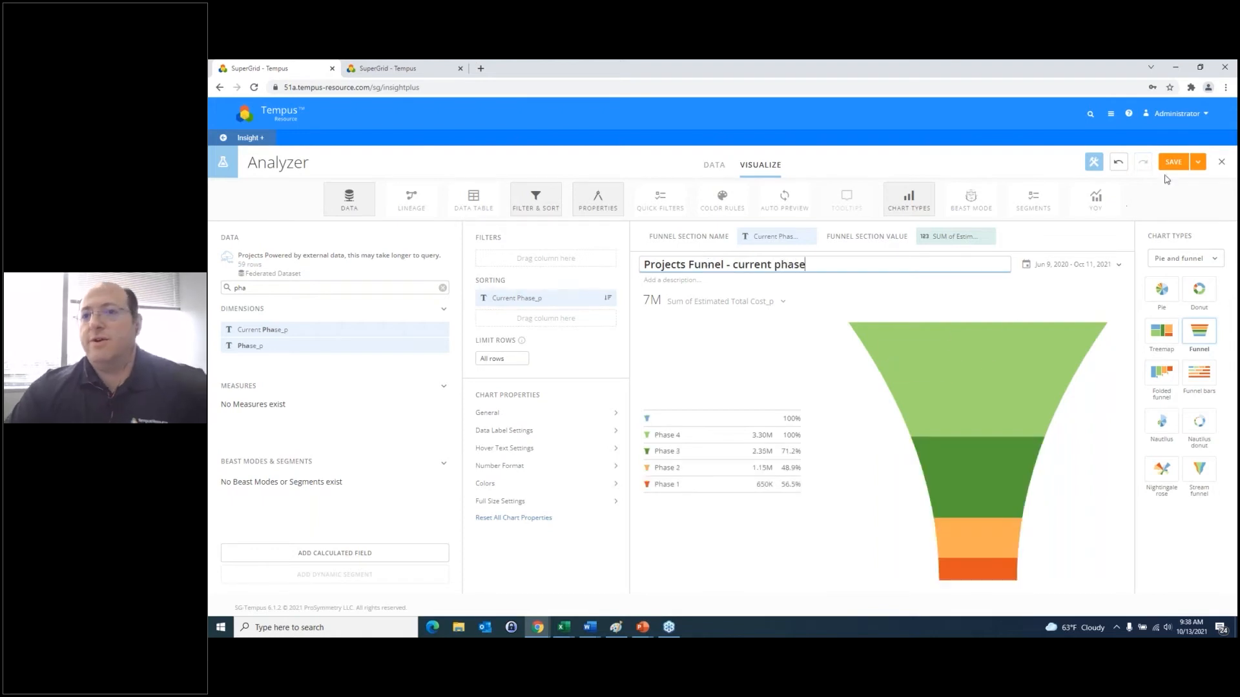
- Save the funnel card and close the Analyzer to return to the Overview dashboard
{"action": "left_click", "coordinate": [1155, 134]}
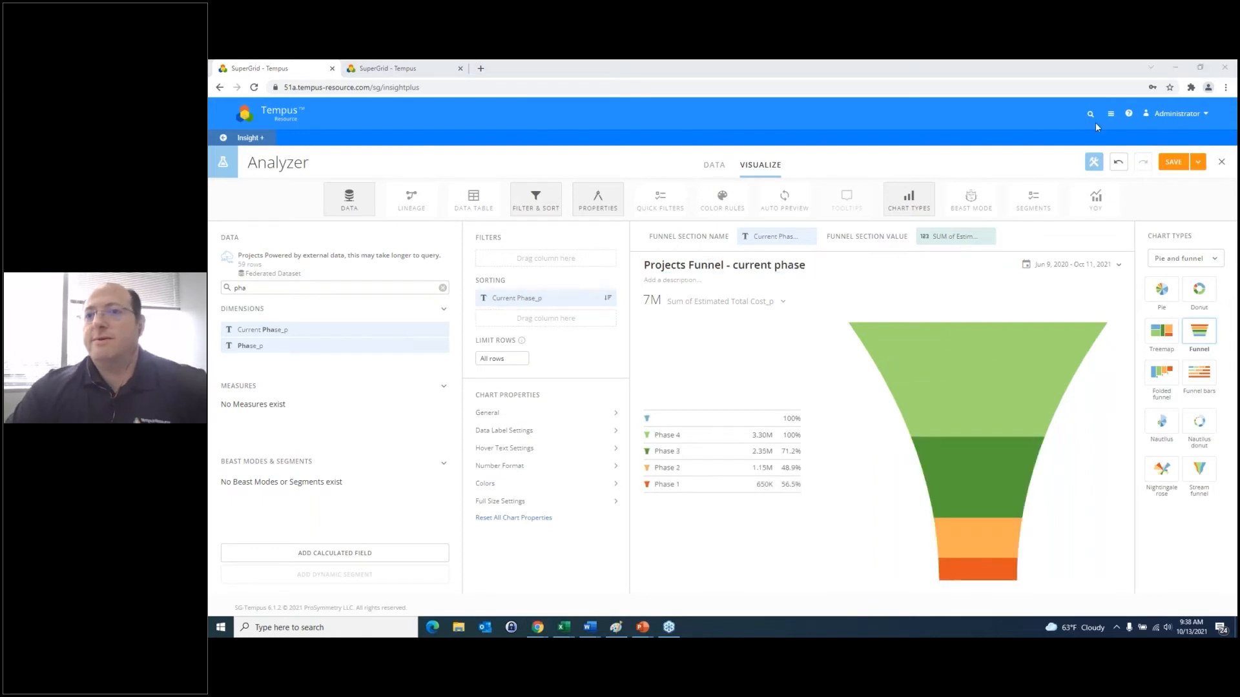
{"action": "left_click", "coordinate": [1171, 163]}
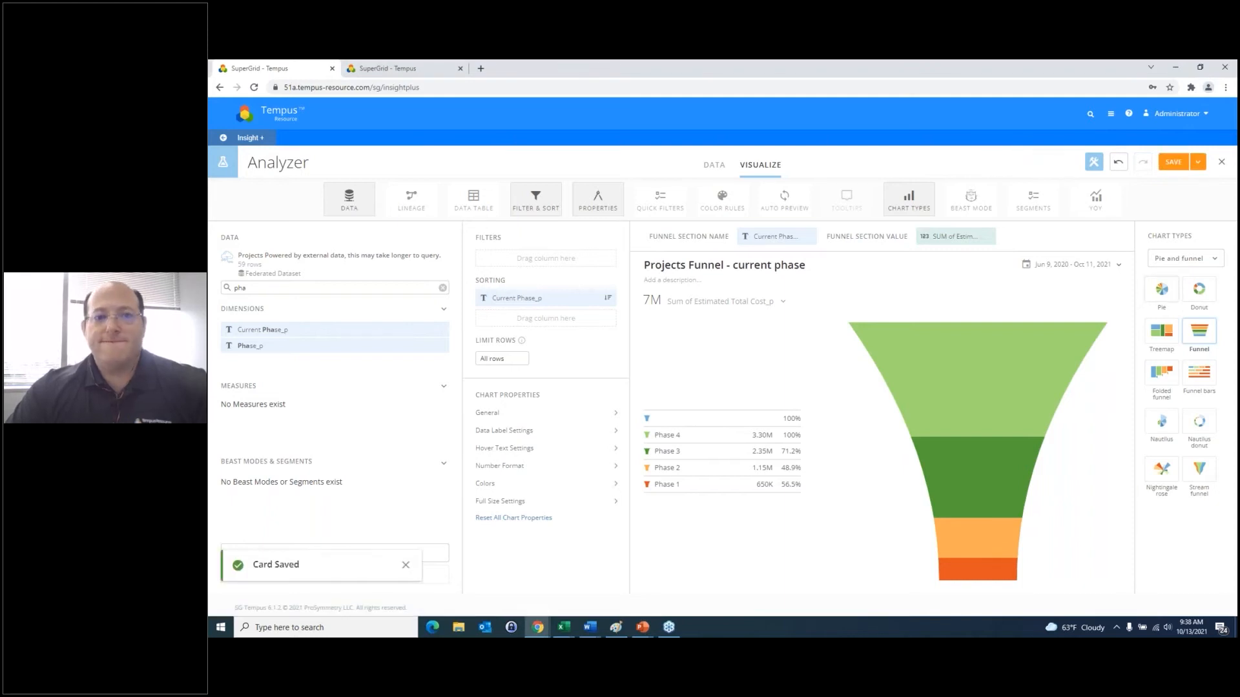
{"action": "left_click", "coordinate": [1220, 162]}
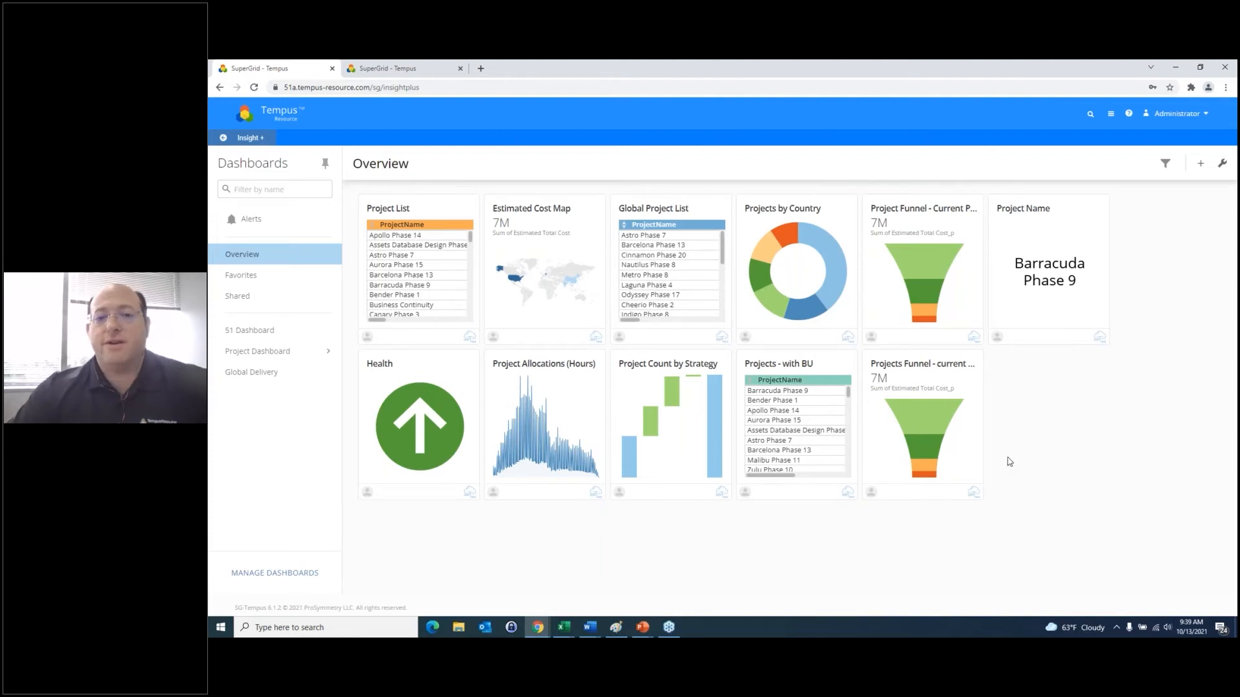
- Switch to the Insight+ Preview presentation in PowerPoint and view the Creating Dashboards slides up to slide 32
{"action": "left_click", "coordinate": [1051, 103]}
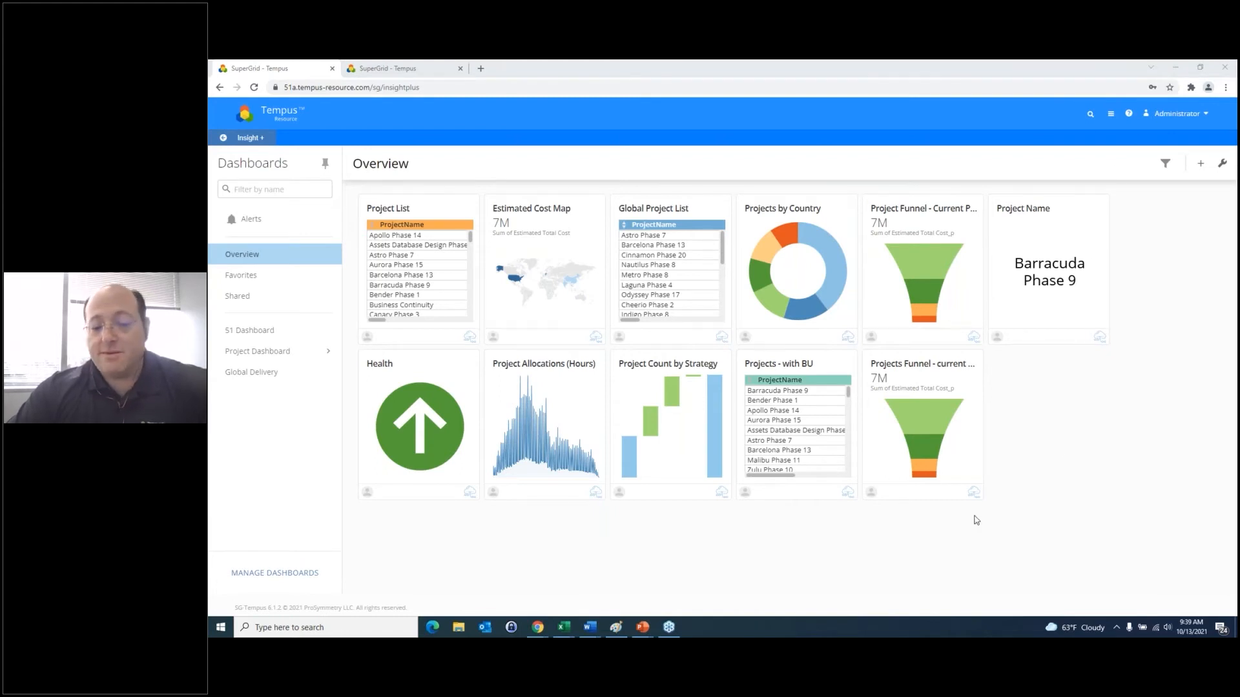
{"action": "mouse_move", "coordinate": [650, 631]}
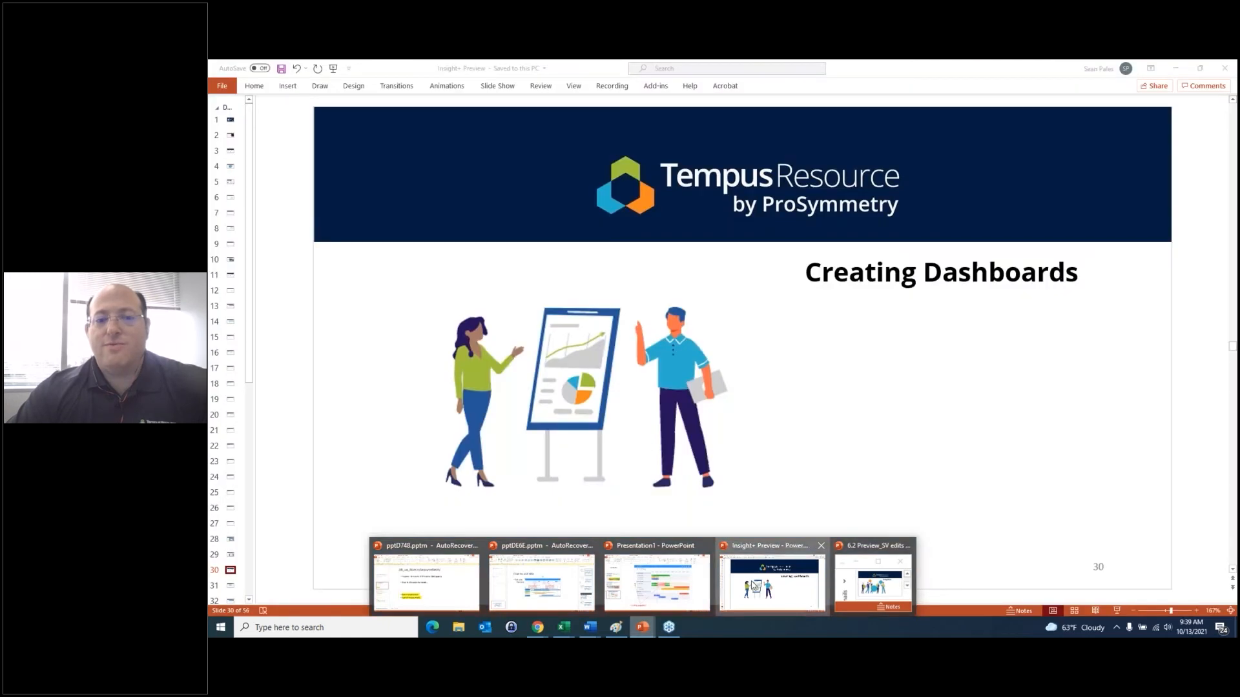
{"action": "left_click", "coordinate": [754, 583]}
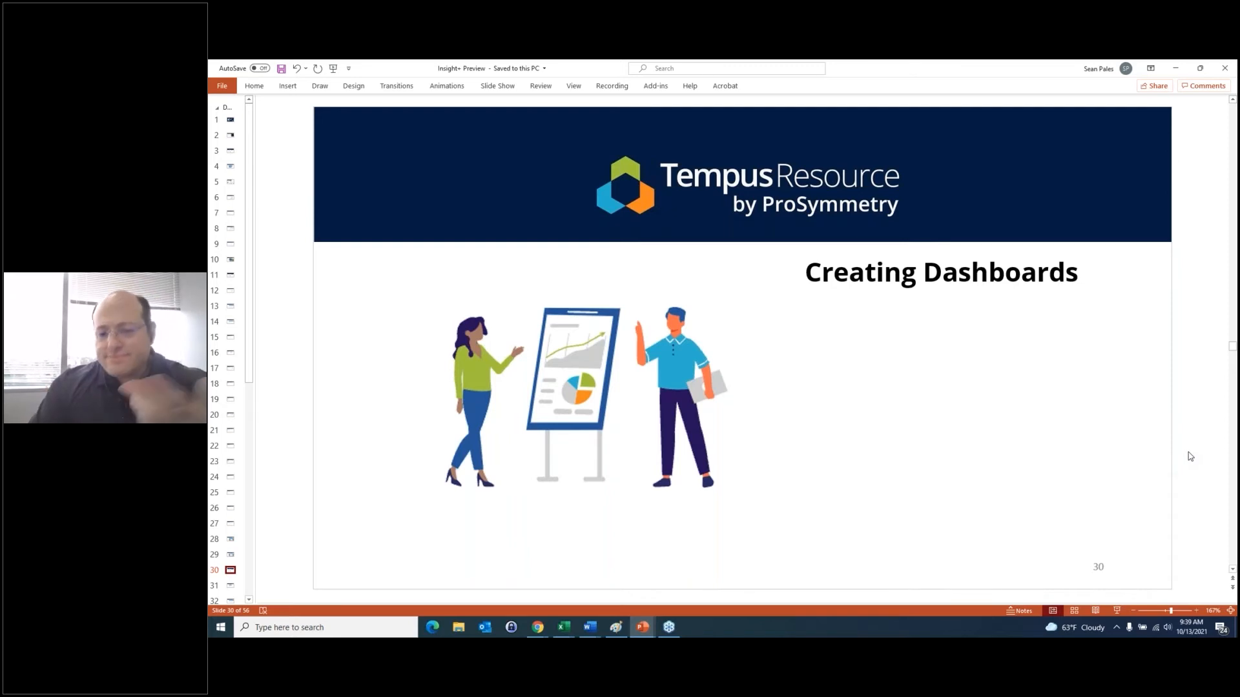
{"action": "key", "text": "Page_Down"}
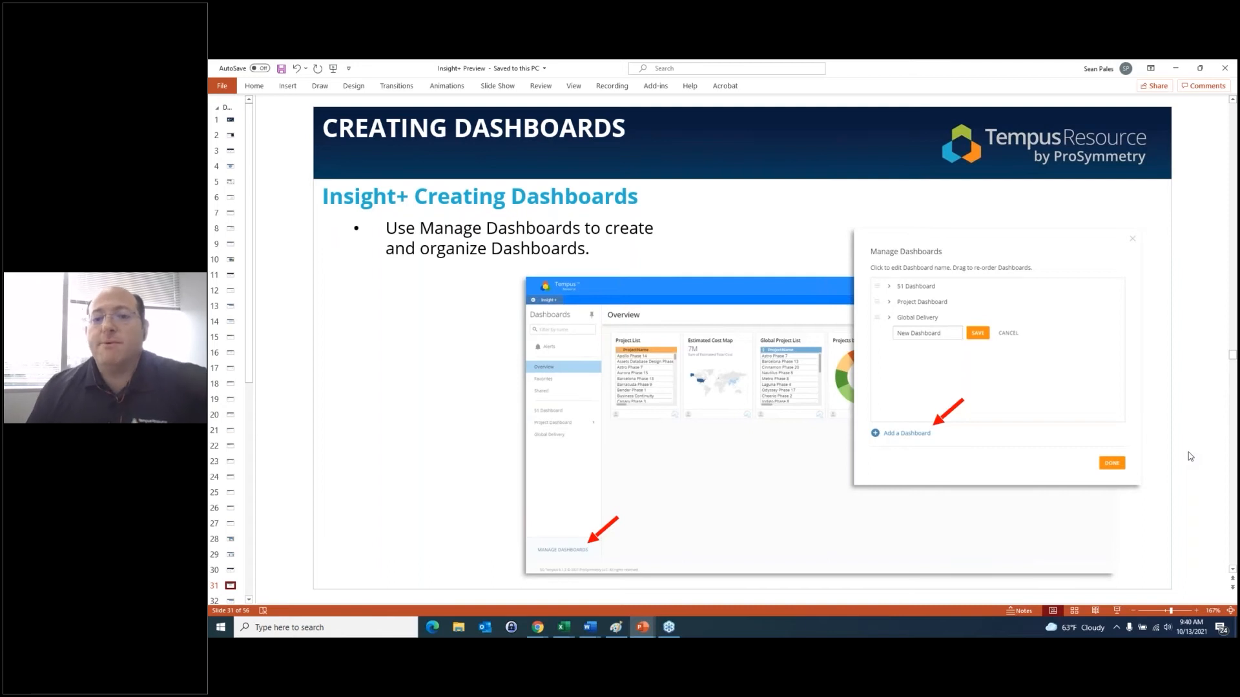
{"action": "key", "text": "Page_Down"}
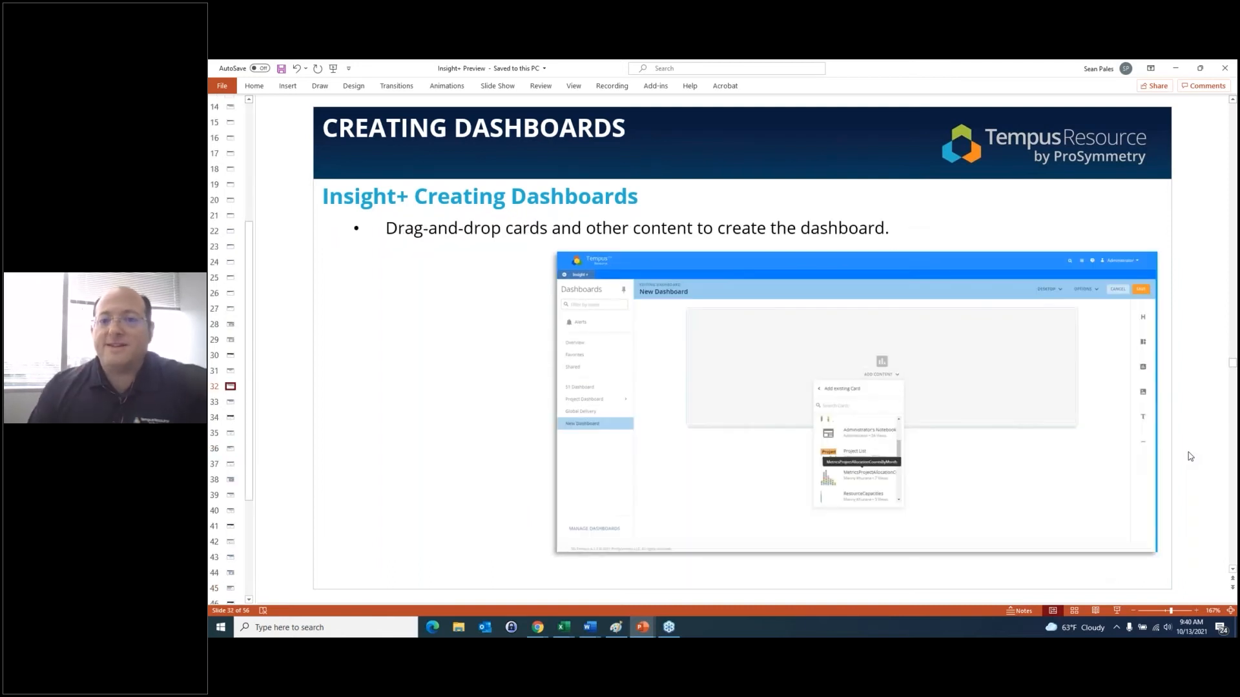
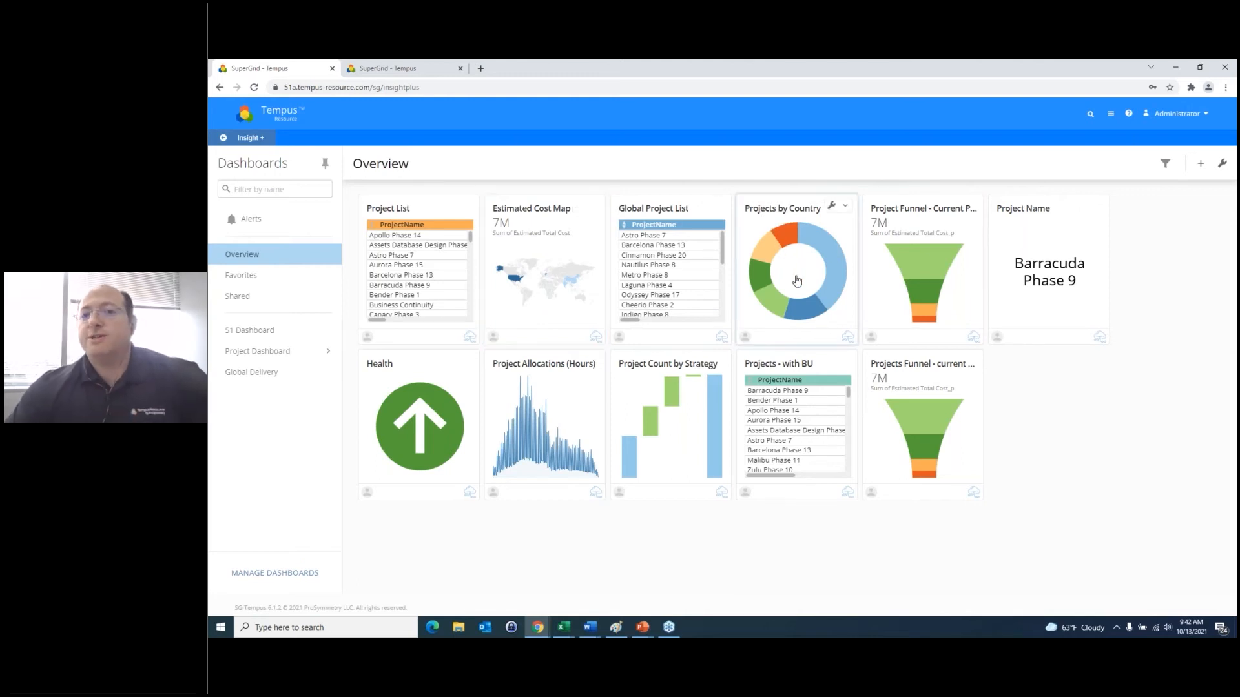
- Add a new dashboard named "Insight+ Demo" to the managed dashboards
{"action": "mouse_move", "coordinate": [828, 252]}
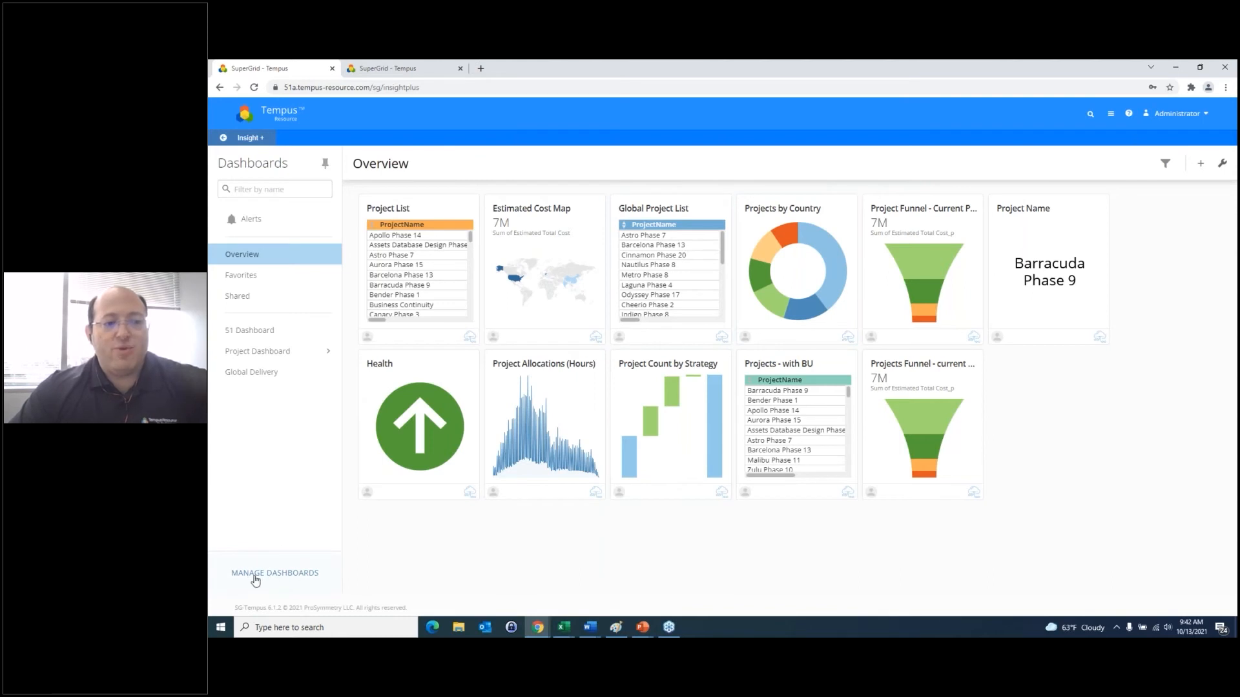
{"action": "left_click", "coordinate": [282, 574]}
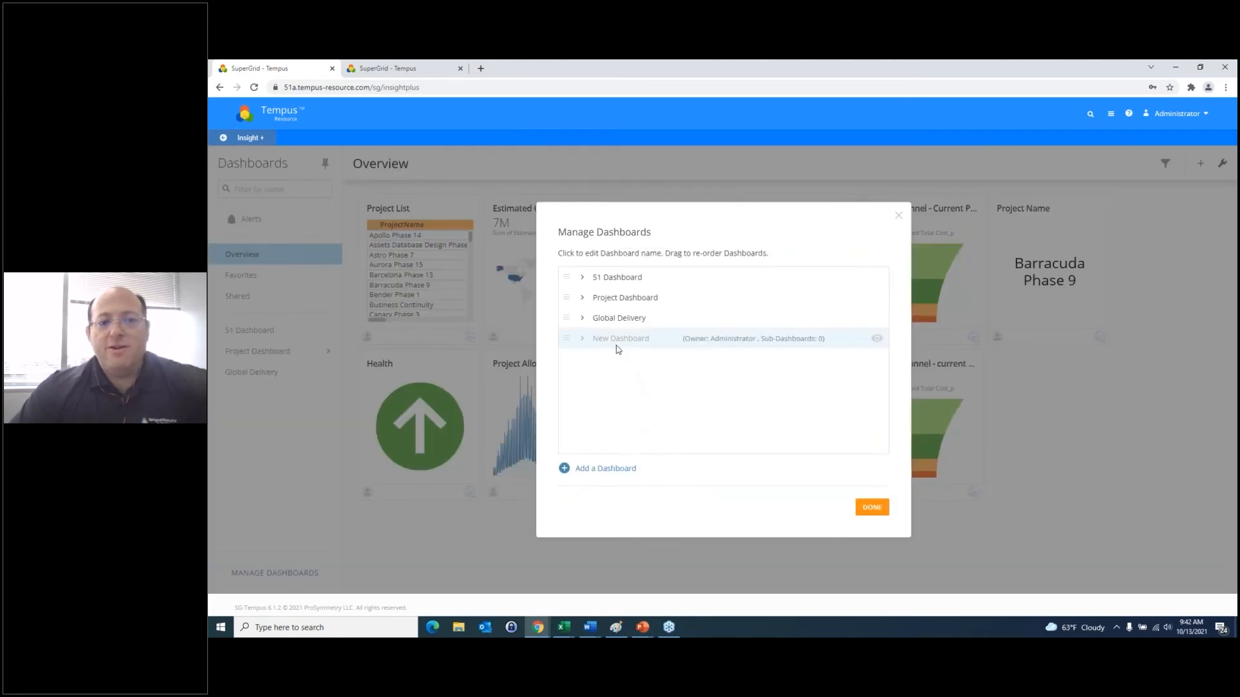
{"action": "left_click", "coordinate": [607, 469]}
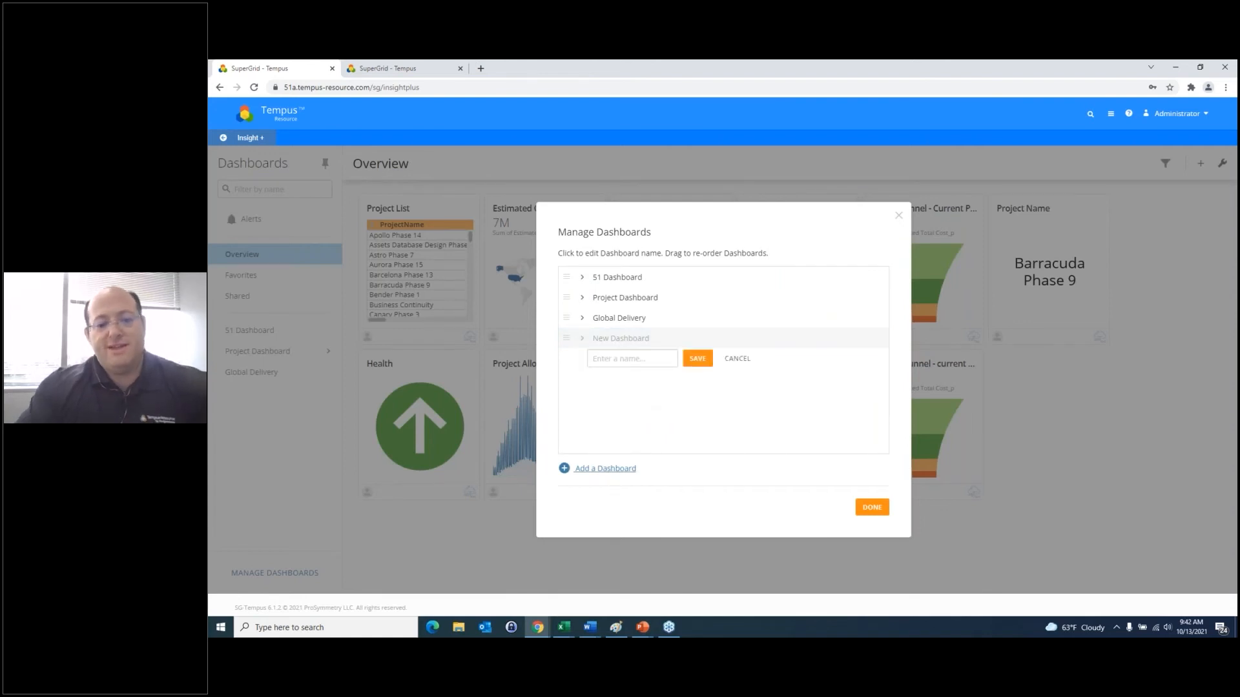
{"action": "type", "text": "Insight"}
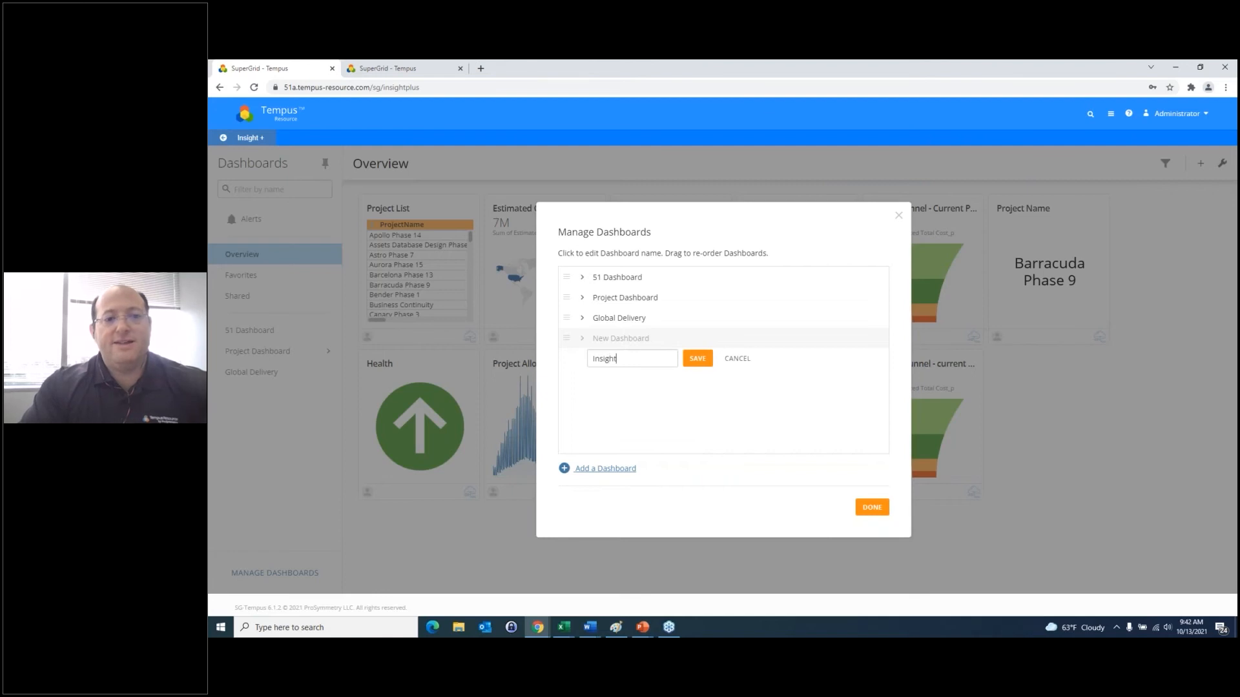
{"action": "type", "text": "+ Demo"}
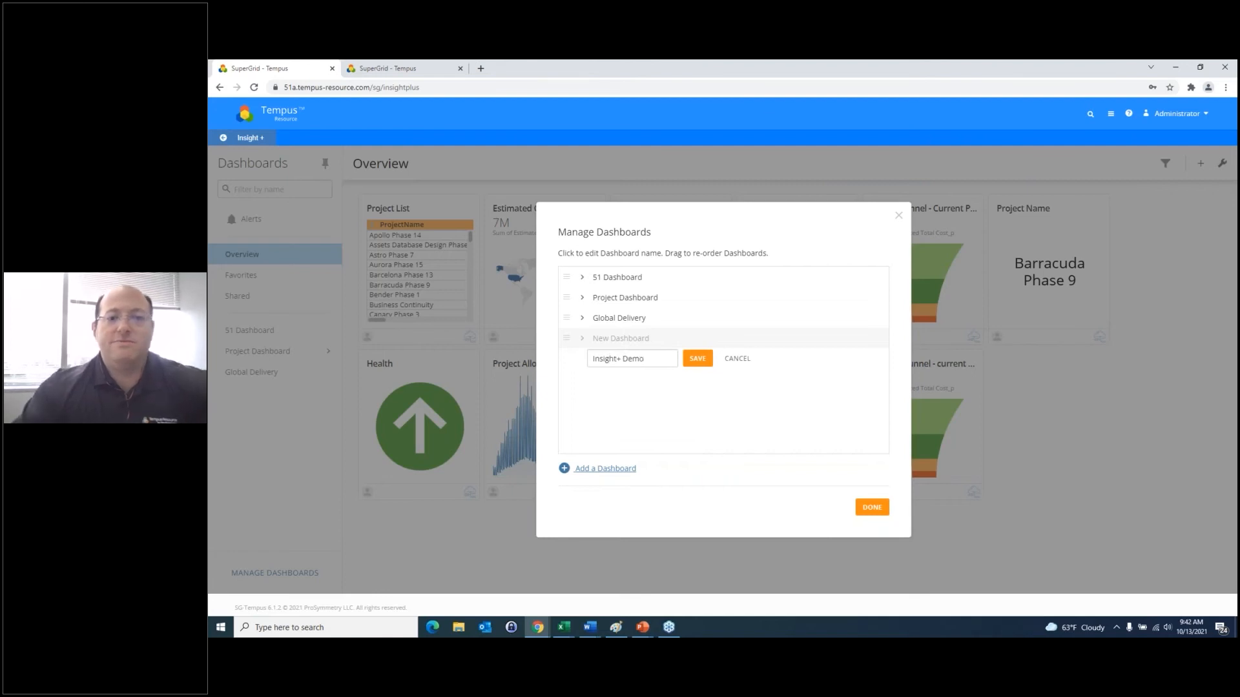
{"action": "left_click", "coordinate": [698, 359]}
{"action": "left_click", "coordinate": [871, 507]}
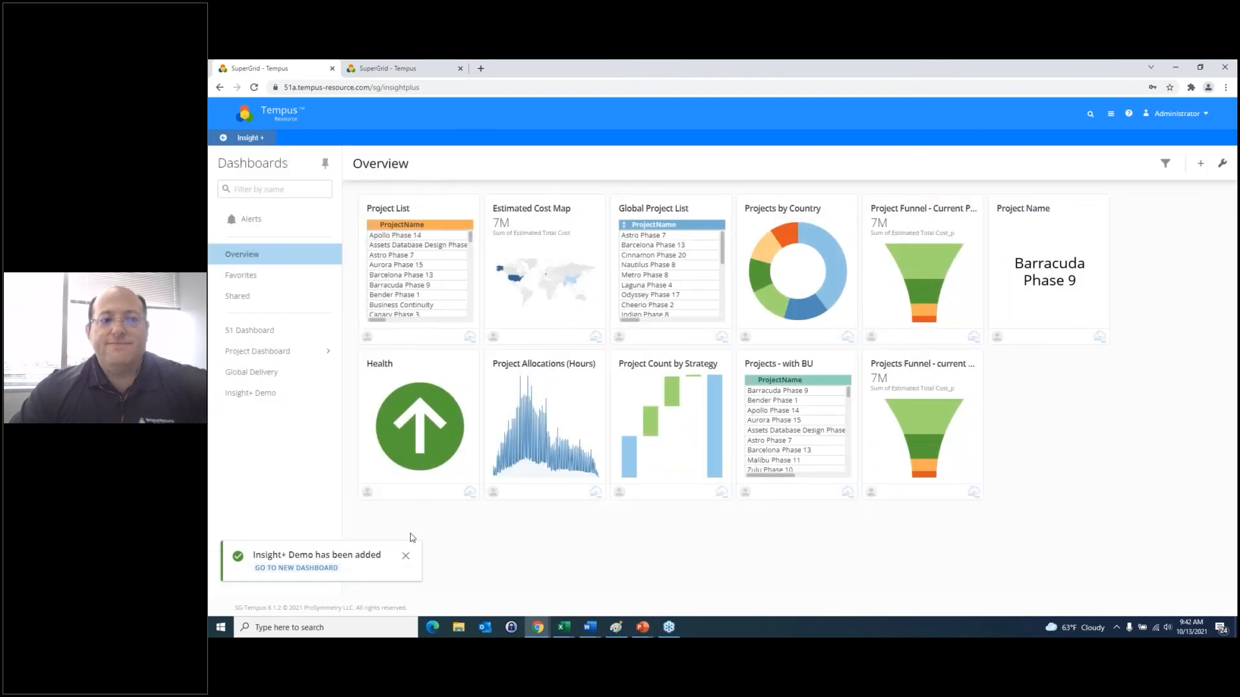
- Open the empty Insight+ Demo dashboard in edit mode
{"action": "left_click", "coordinate": [261, 395]}
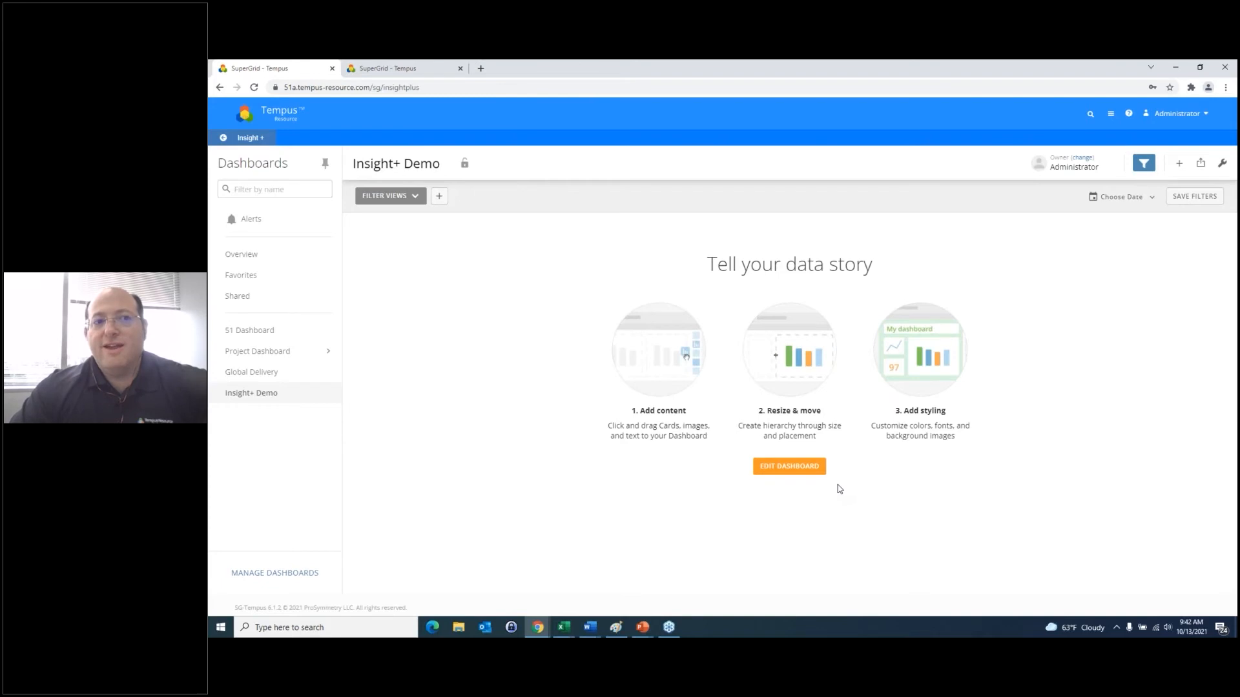
{"action": "left_click", "coordinate": [1167, 113]}
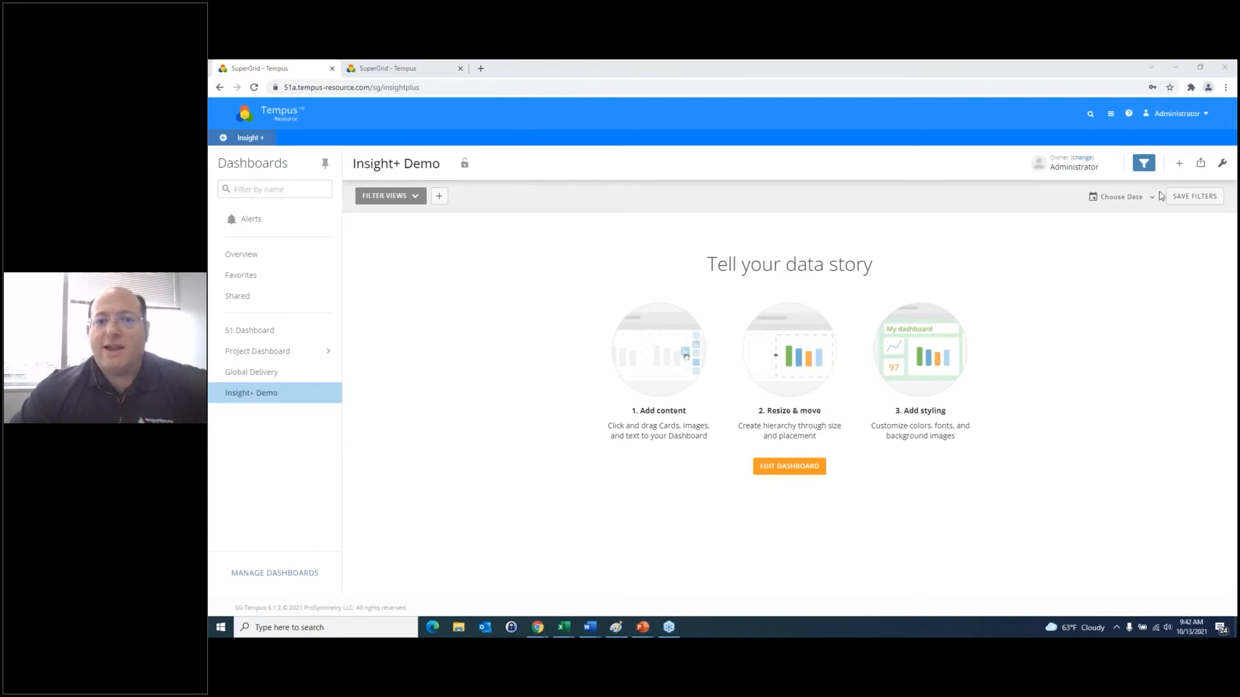
{"action": "left_click", "coordinate": [795, 470]}
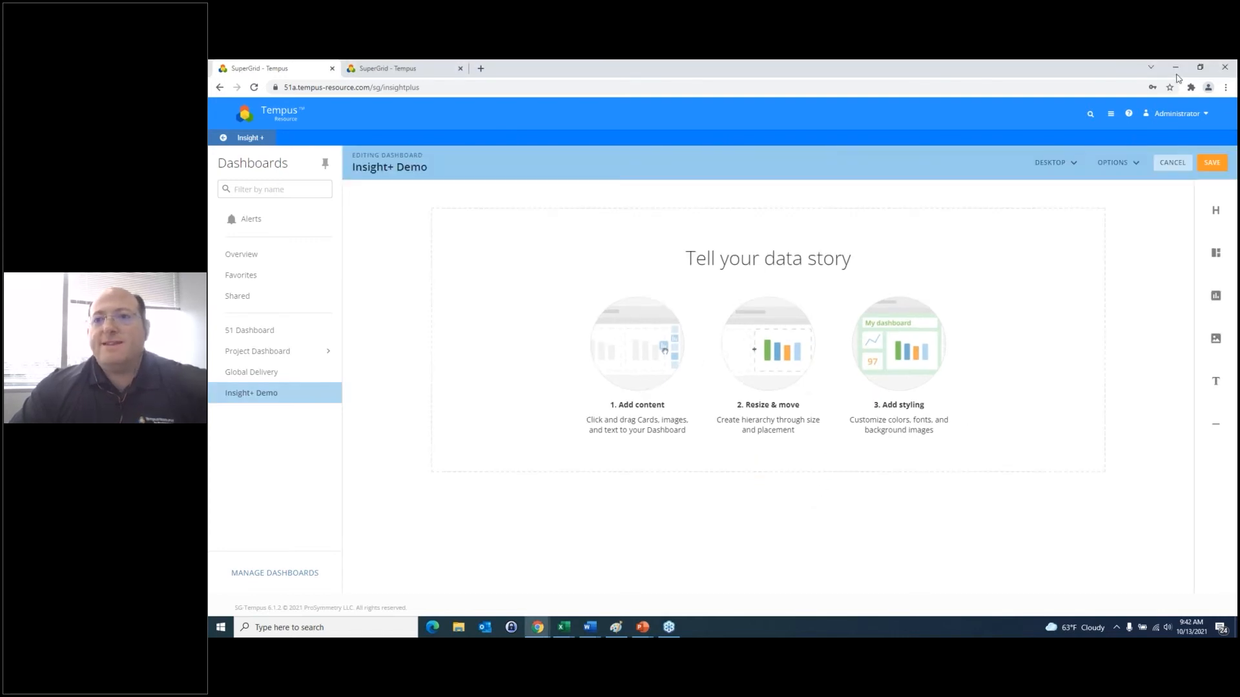
{"action": "left_click", "coordinate": [1227, 101]}
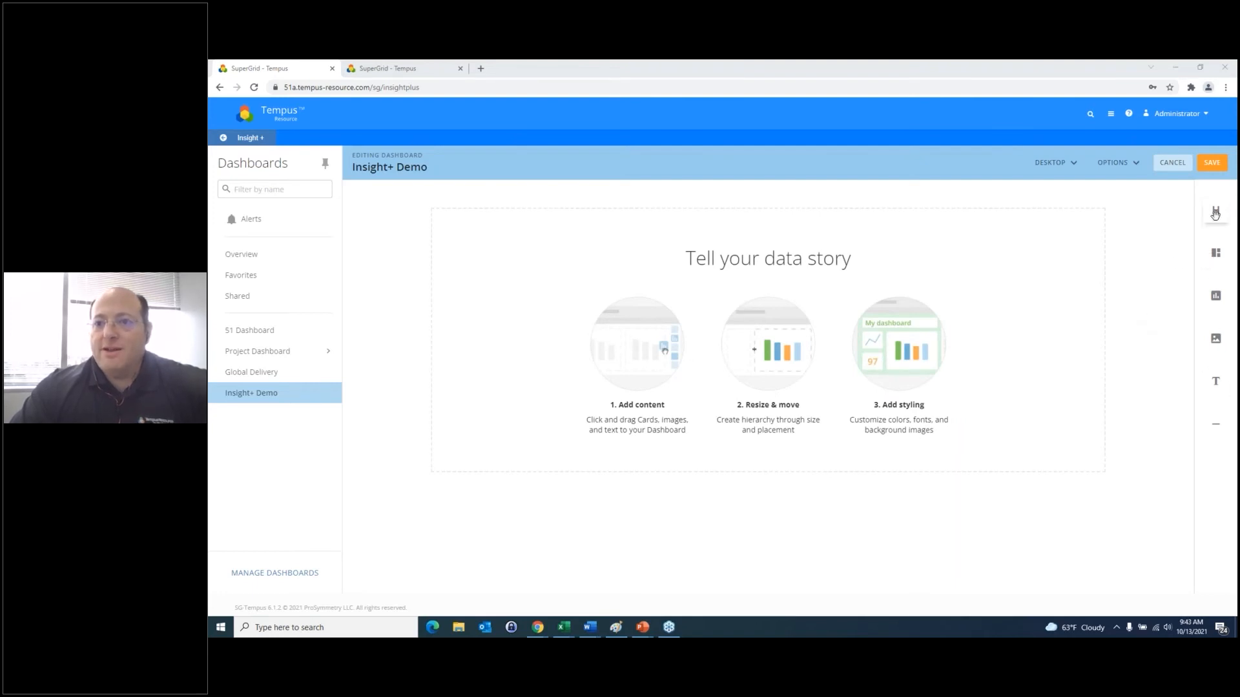
- Add a header reading "Insight+ Demo Dashboard" at the start of the dashboard canvas
{"action": "left_click_drag", "start_coordinate": [1214, 210], "coordinate": [839, 232]}
{"action": "left_click", "coordinate": [517, 211]}
{"action": "type", "text": "Insight+"}
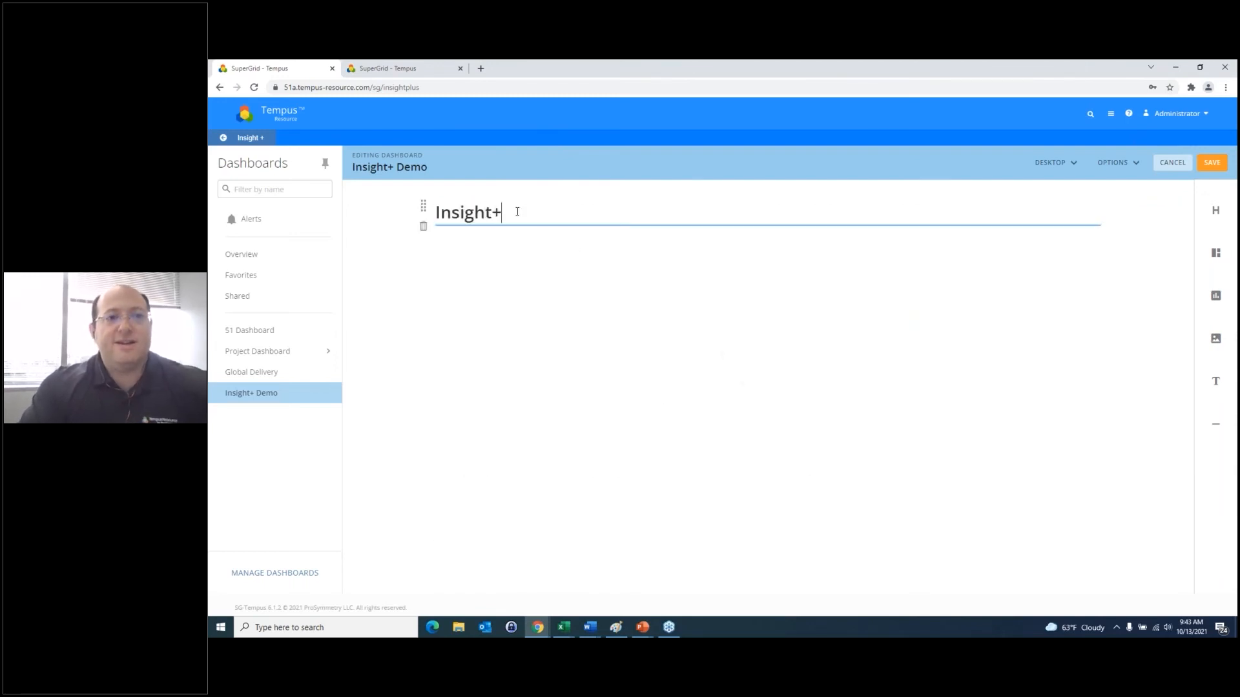
{"action": "type", "text": " Demo Dashboard"}
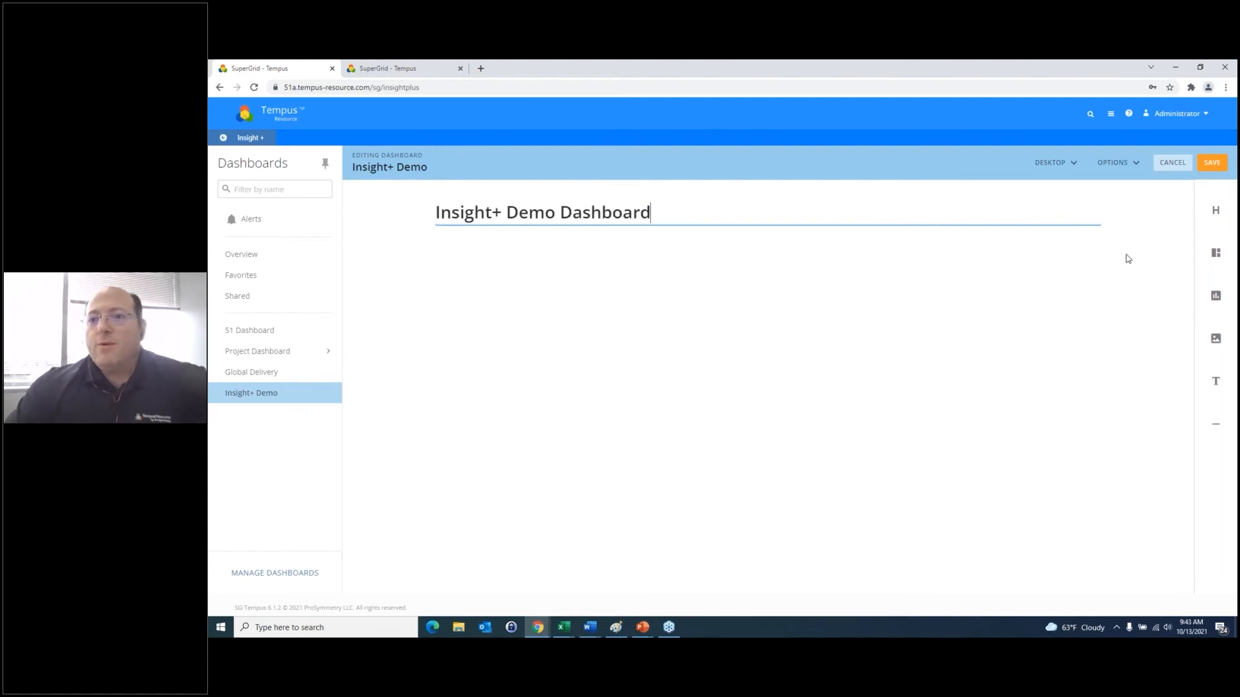
- Place a horizontal divider line directly below the dashboard header
{"action": "left_click", "coordinate": [1218, 253]}
{"action": "left_click_drag", "start_coordinate": [1215, 254], "coordinate": [1162, 259]}
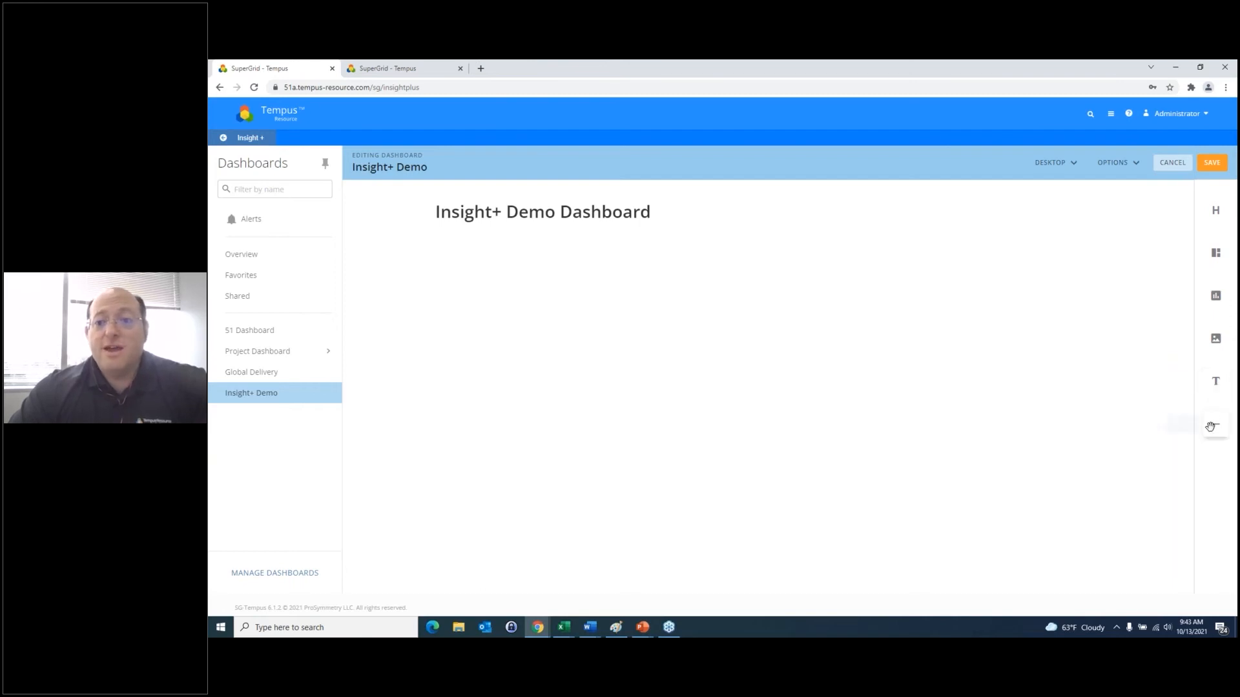
{"action": "left_click_drag", "start_coordinate": [1212, 428], "coordinate": [644, 238]}
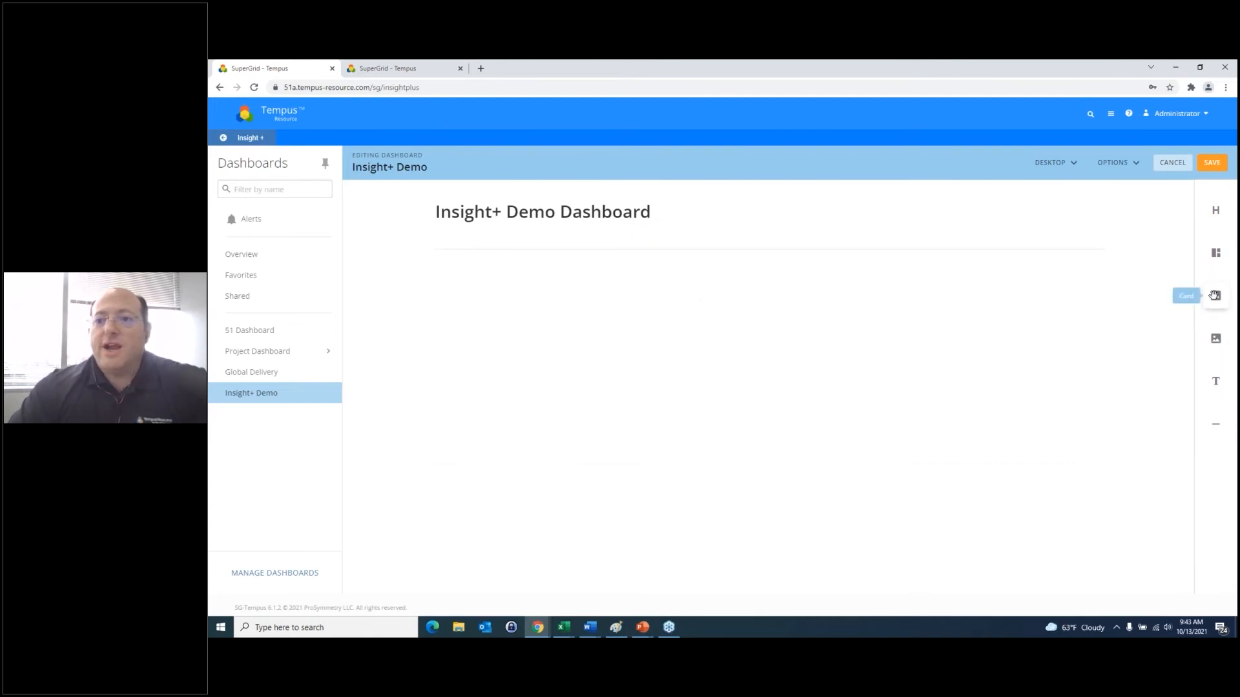
- Add a card area below the divider and fill it with the existing Projects by Country card
{"action": "left_click_drag", "start_coordinate": [1214, 302], "coordinate": [671, 316]}
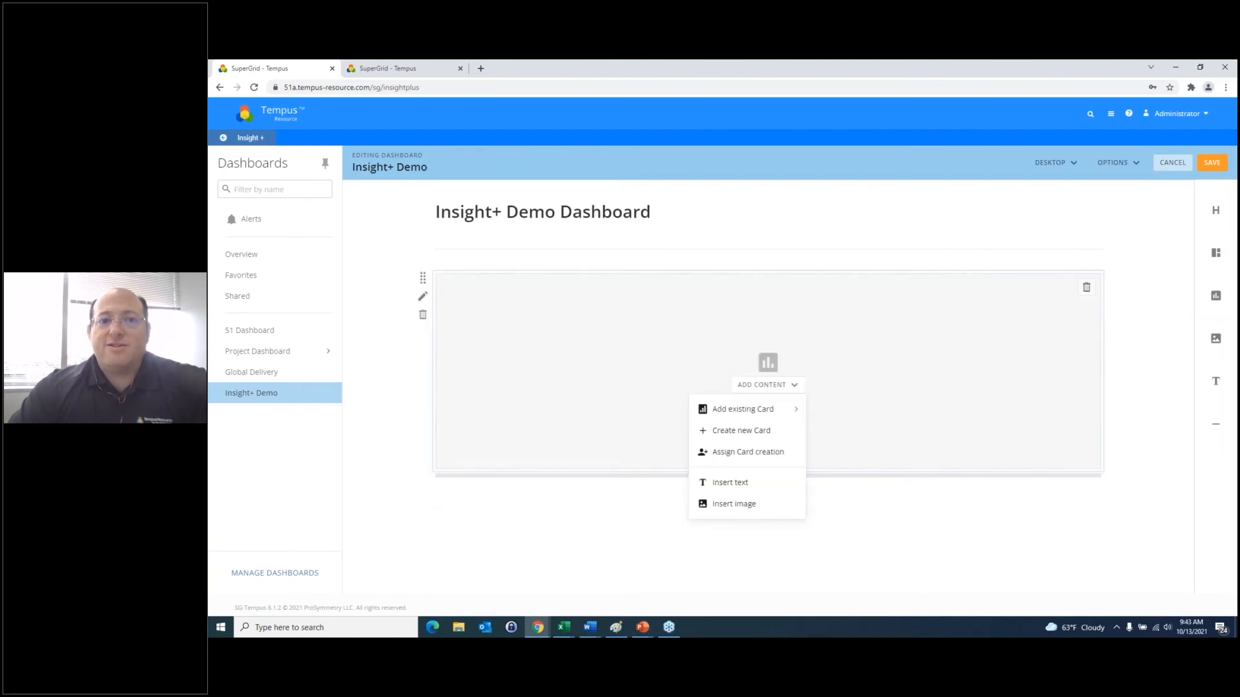
{"action": "left_click", "coordinate": [787, 409]}
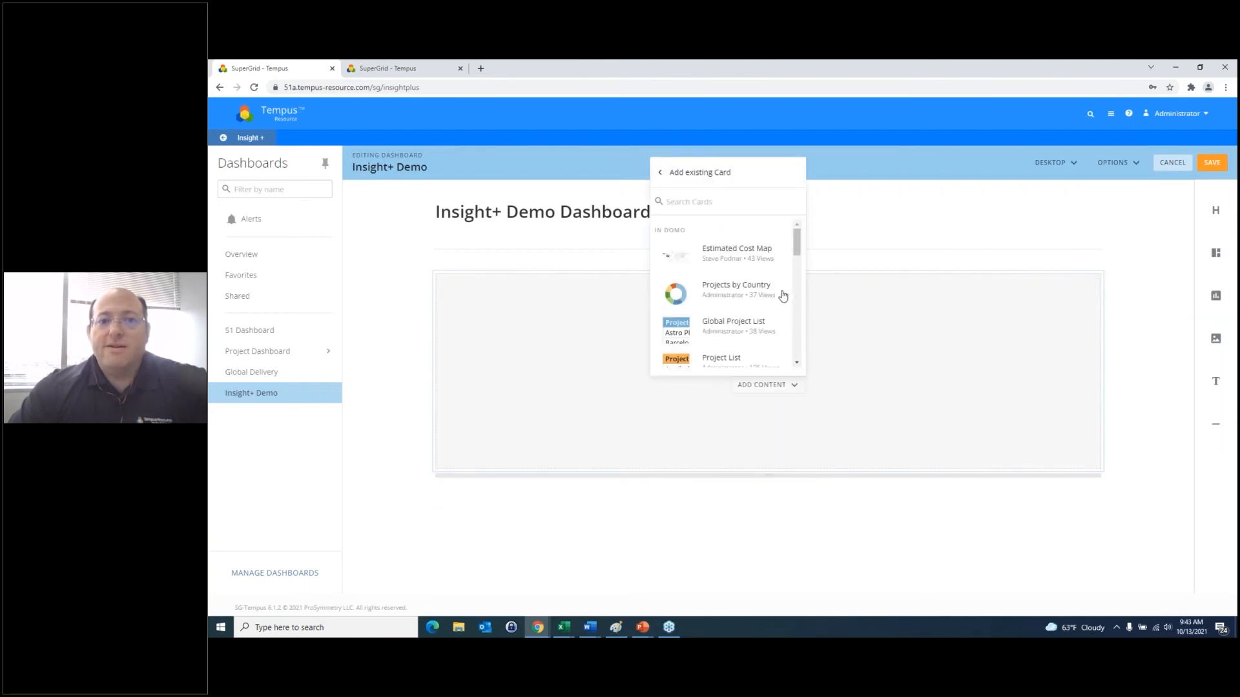
{"action": "left_click", "coordinate": [723, 292]}
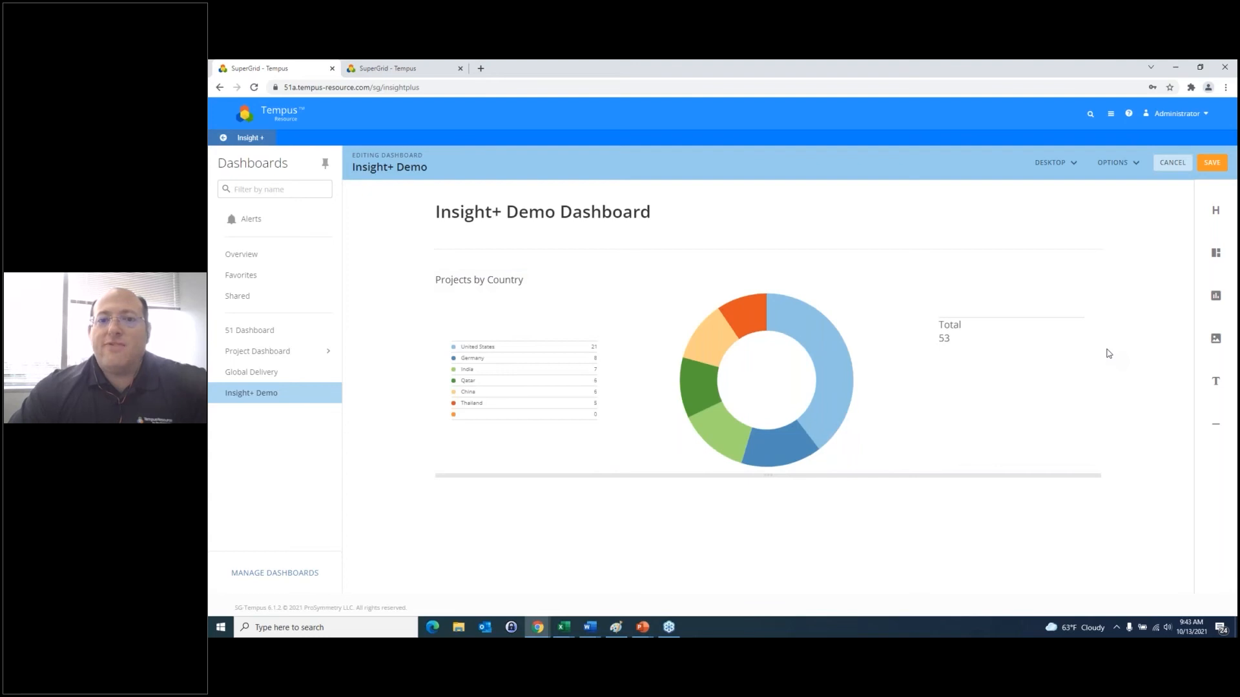
- Add a second card area beside Projects by Country and fill it with the existing "Projects Funnel - current phase" card
{"action": "left_click_drag", "start_coordinate": [1215, 296], "coordinate": [1101, 304]}
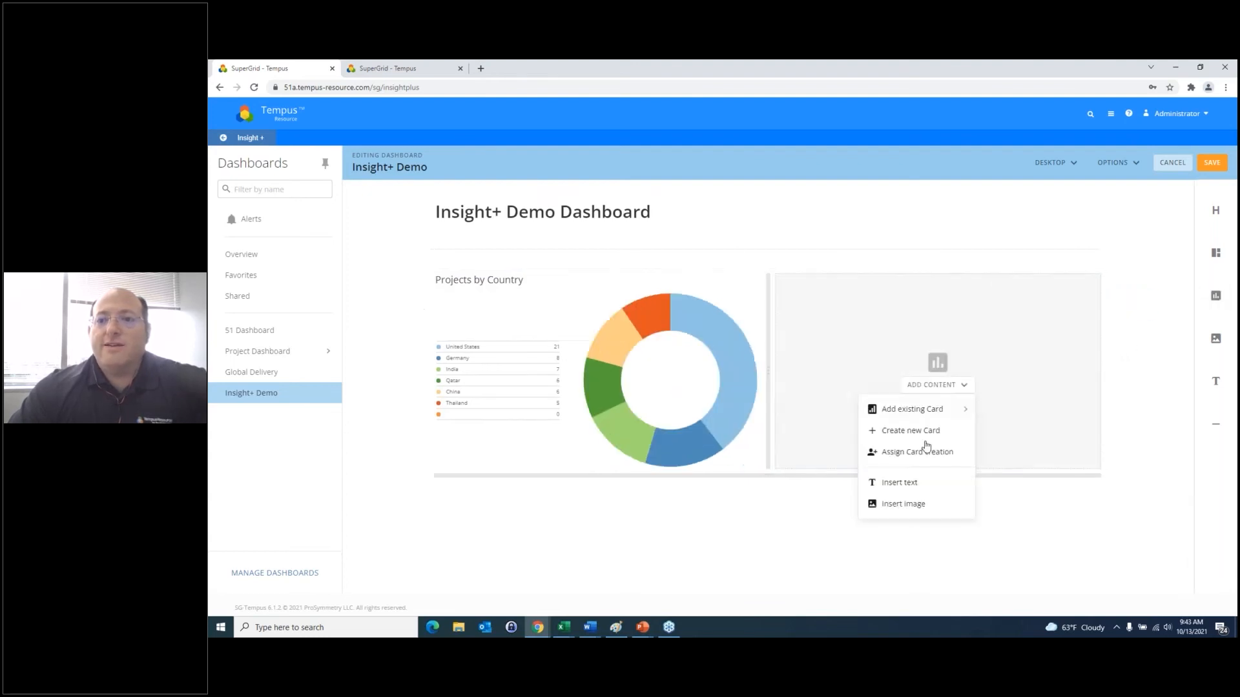
{"action": "left_click", "coordinate": [954, 408]}
{"action": "left_click_drag", "start_coordinate": [966, 244], "coordinate": [966, 304]}
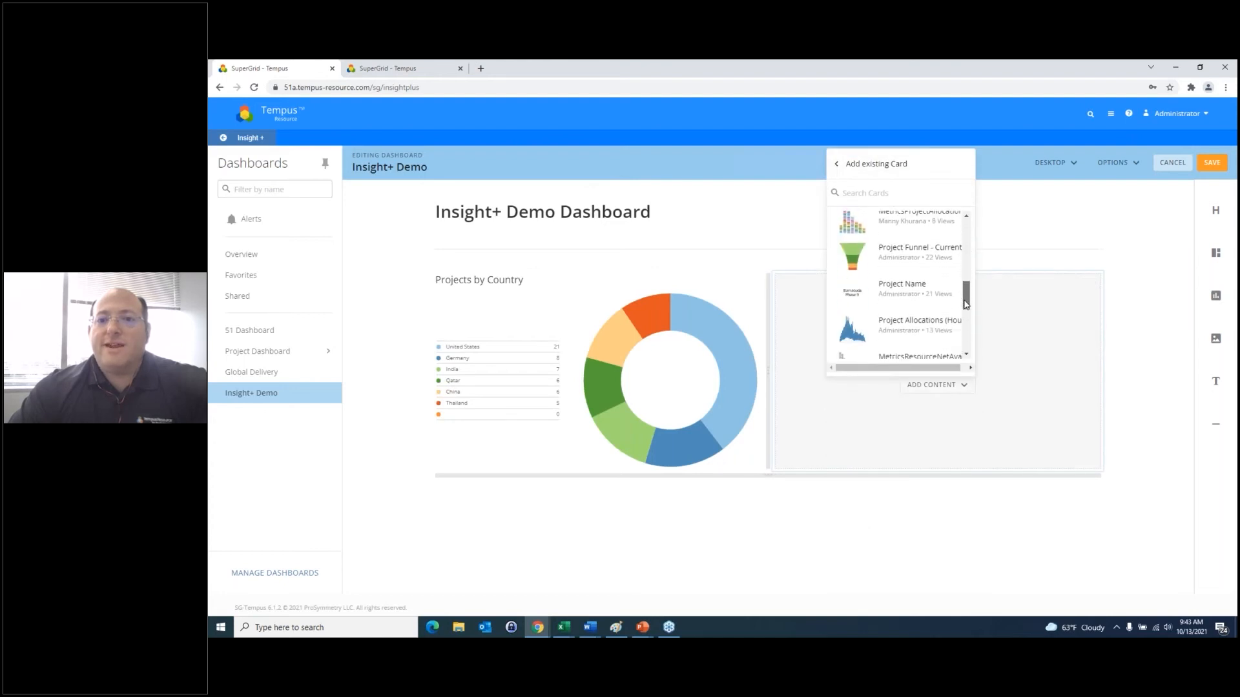
{"action": "left_click_drag", "start_coordinate": [924, 368], "coordinate": [938, 369]}
{"action": "left_click_drag", "start_coordinate": [962, 302], "coordinate": [962, 341]}
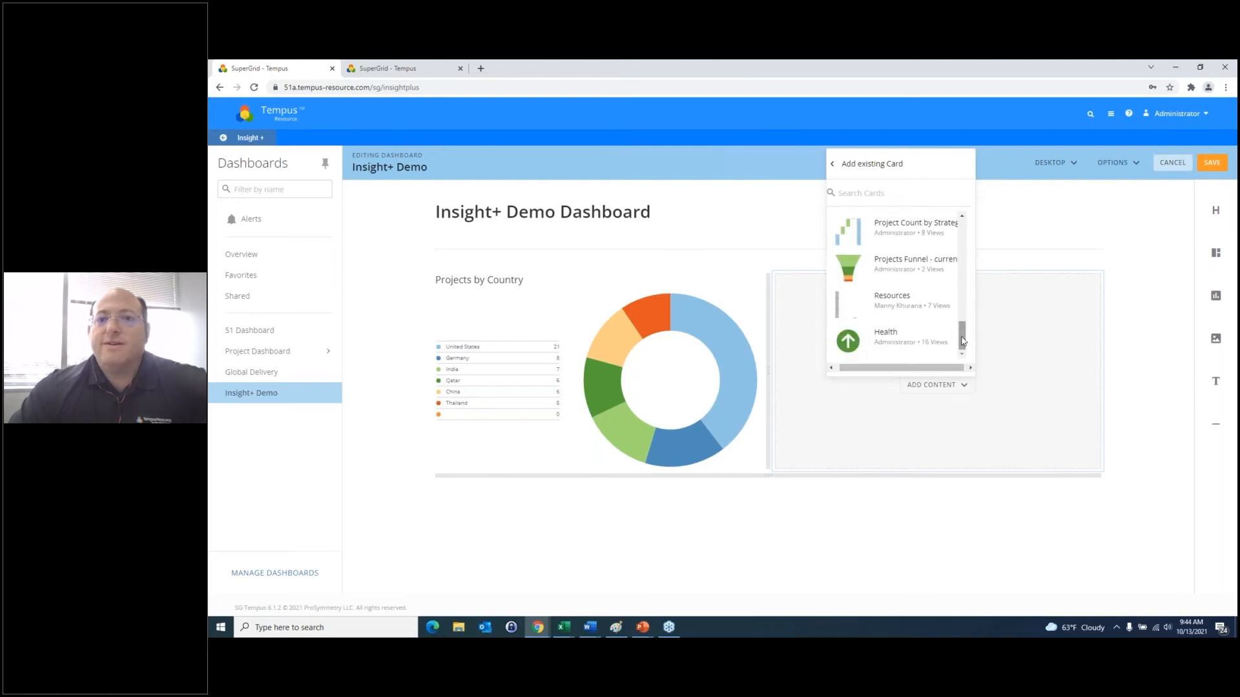
{"action": "left_click", "coordinate": [899, 266]}
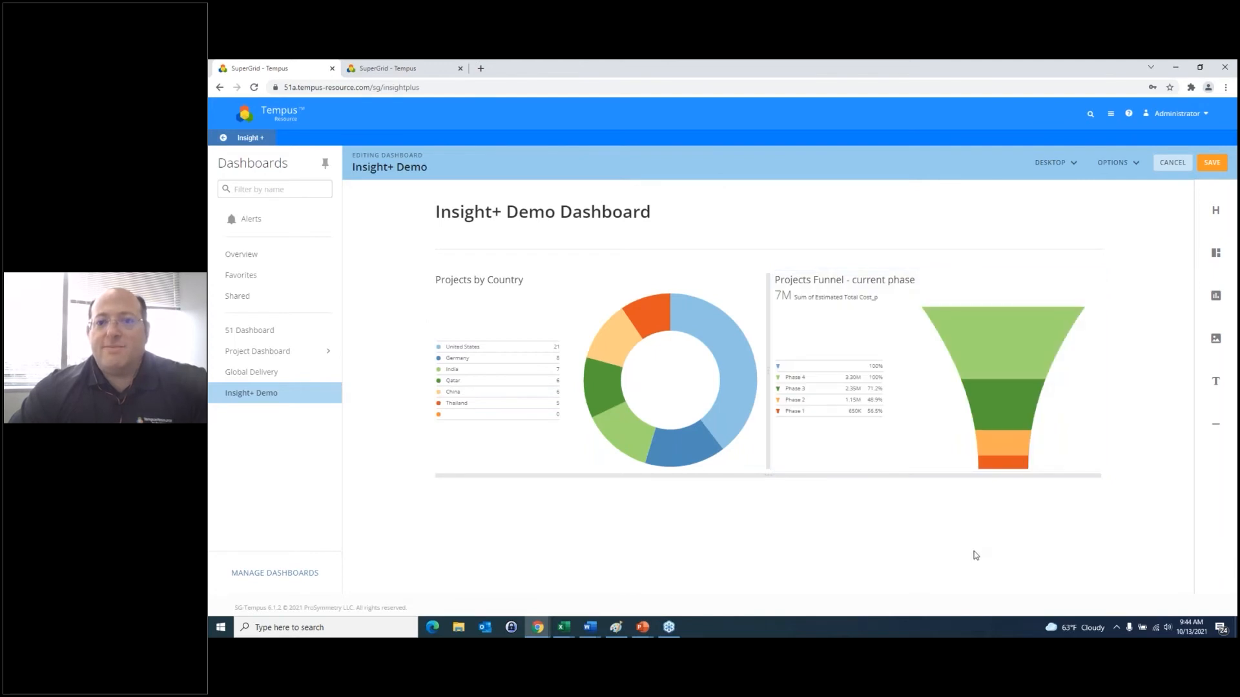
- Reduce the height of the chart card row slightly and add the existing Global Project List card in a full-width area below it
{"action": "mouse_move", "coordinate": [767, 476]}
{"action": "left_mouse_down"}
{"action": "mouse_move", "coordinate": [780, 581]}
{"action": "mouse_move", "coordinate": [782, 444]}
{"action": "mouse_move", "coordinate": [784, 461]}
{"action": "left_mouse_up"}
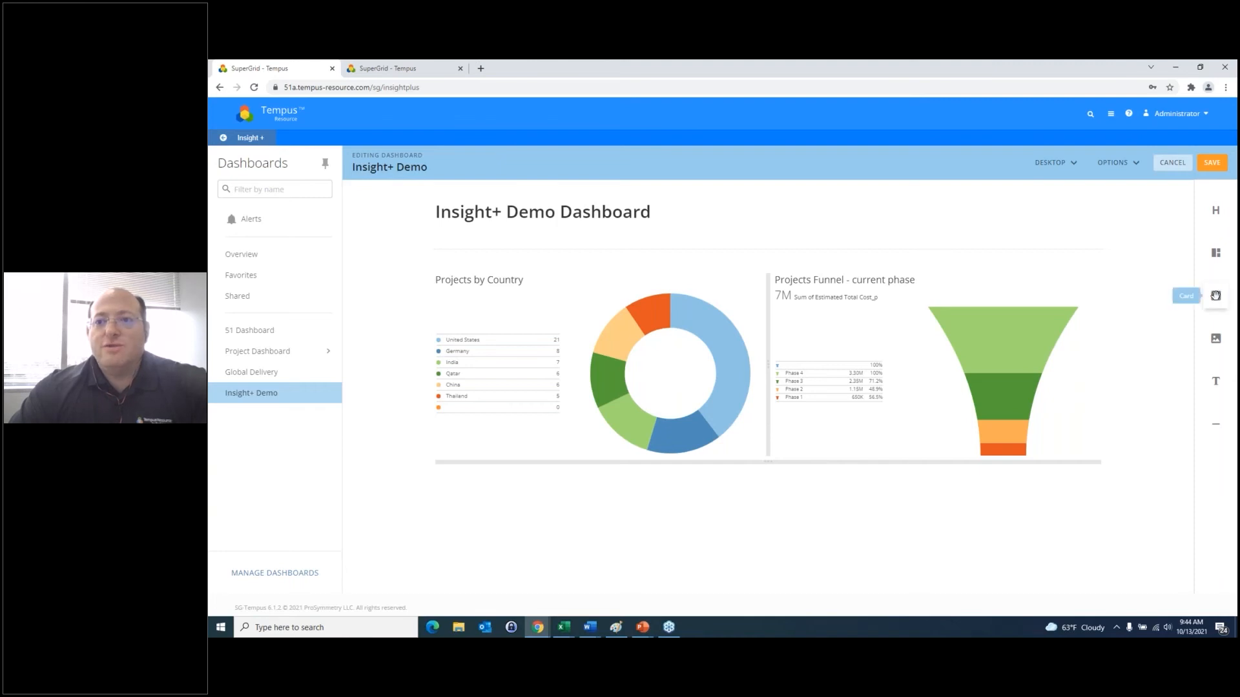
{"action": "left_click_drag", "start_coordinate": [1215, 296], "coordinate": [775, 464]}
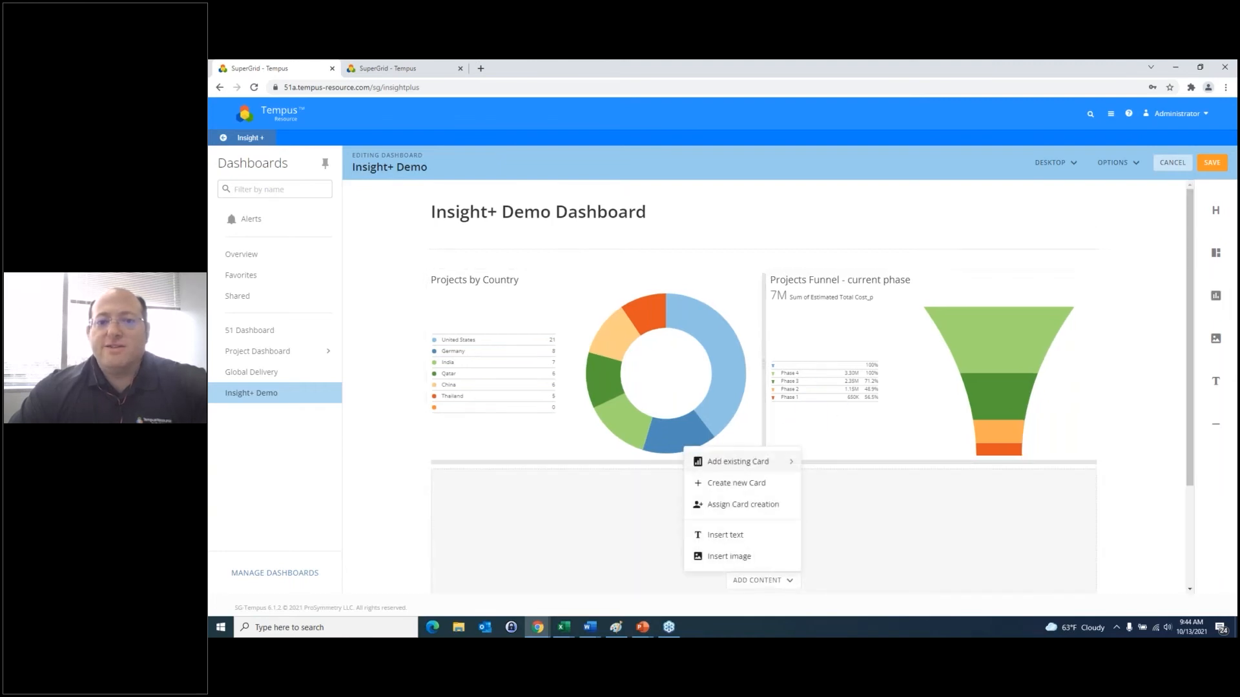
{"action": "left_click", "coordinate": [788, 463]}
{"action": "mouse_move", "coordinate": [792, 444]}
{"action": "left_mouse_down"}
{"action": "mouse_move", "coordinate": [799, 549]}
{"action": "mouse_move", "coordinate": [800, 445]}
{"action": "left_mouse_up"}
{"action": "left_click", "coordinate": [736, 450]}
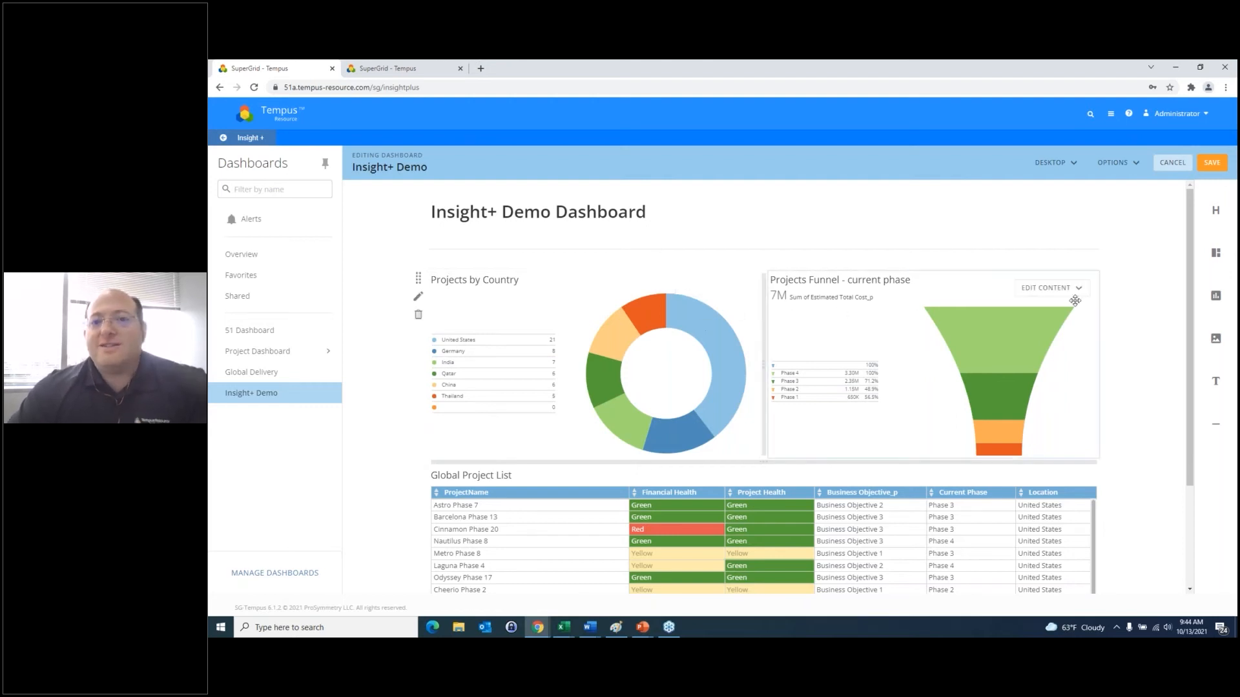
- Hide the timeframe and summary in the display settings of the "Projects Funnel - current phase" card
{"action": "left_click", "coordinate": [1077, 293]}
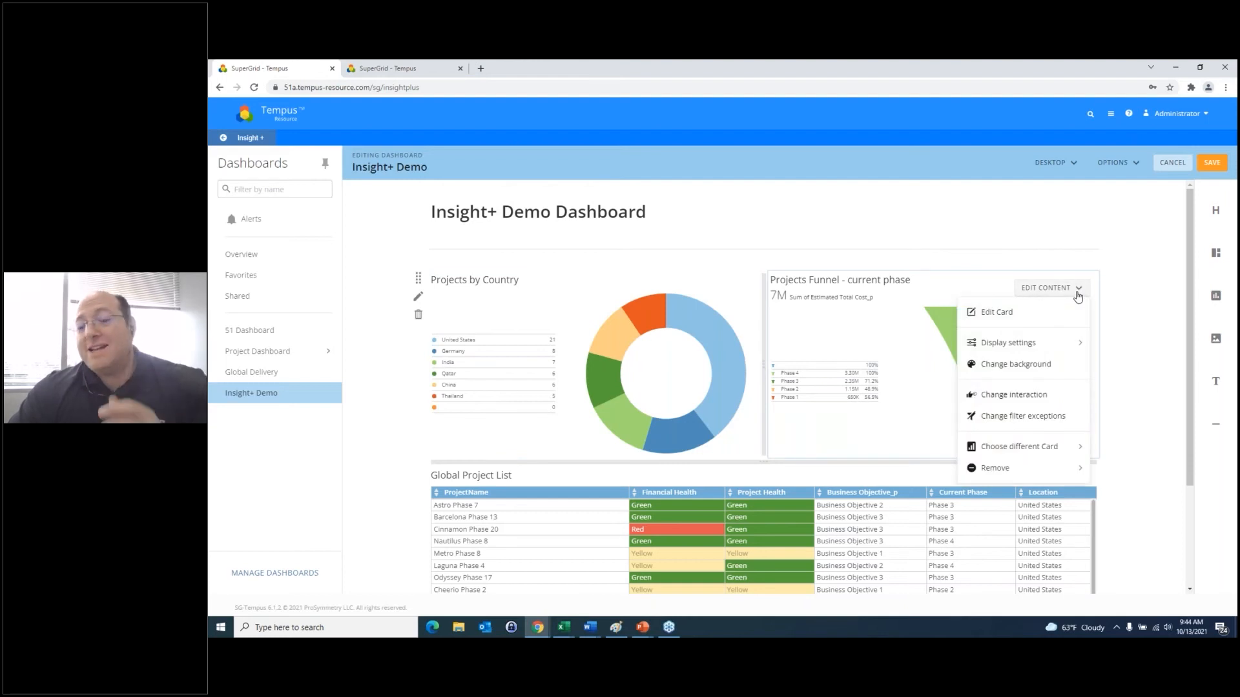
{"action": "left_click", "coordinate": [1077, 348]}
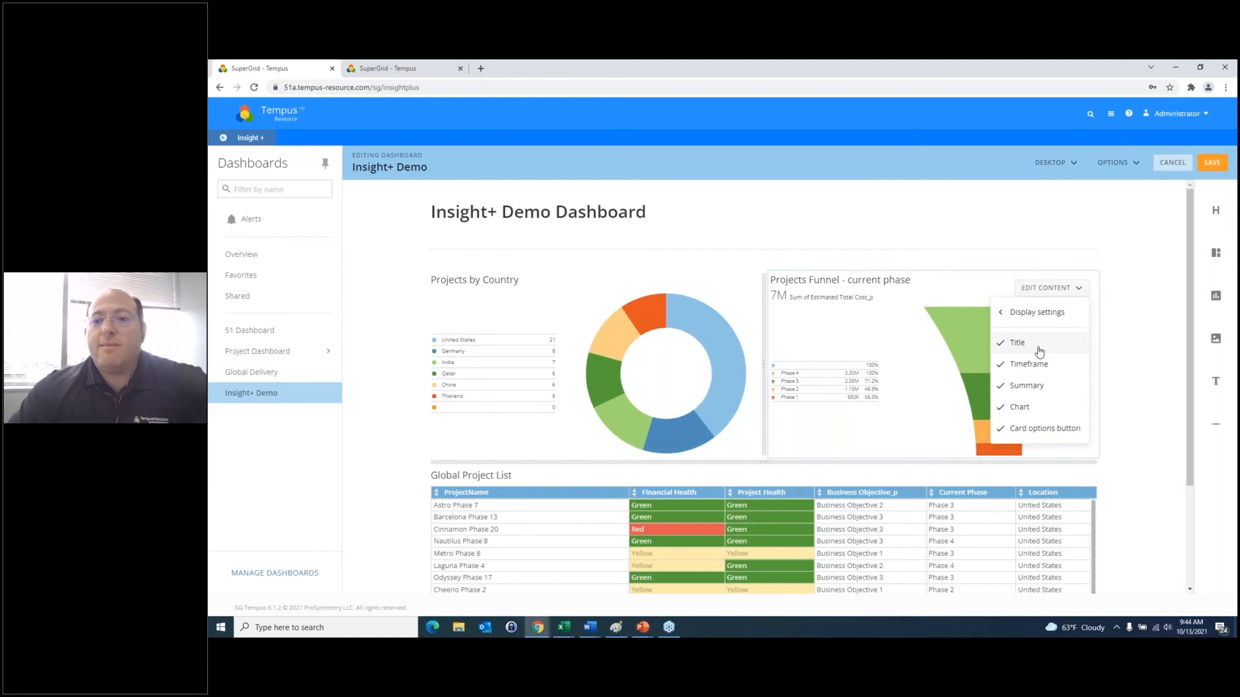
{"action": "left_click", "coordinate": [1035, 389]}
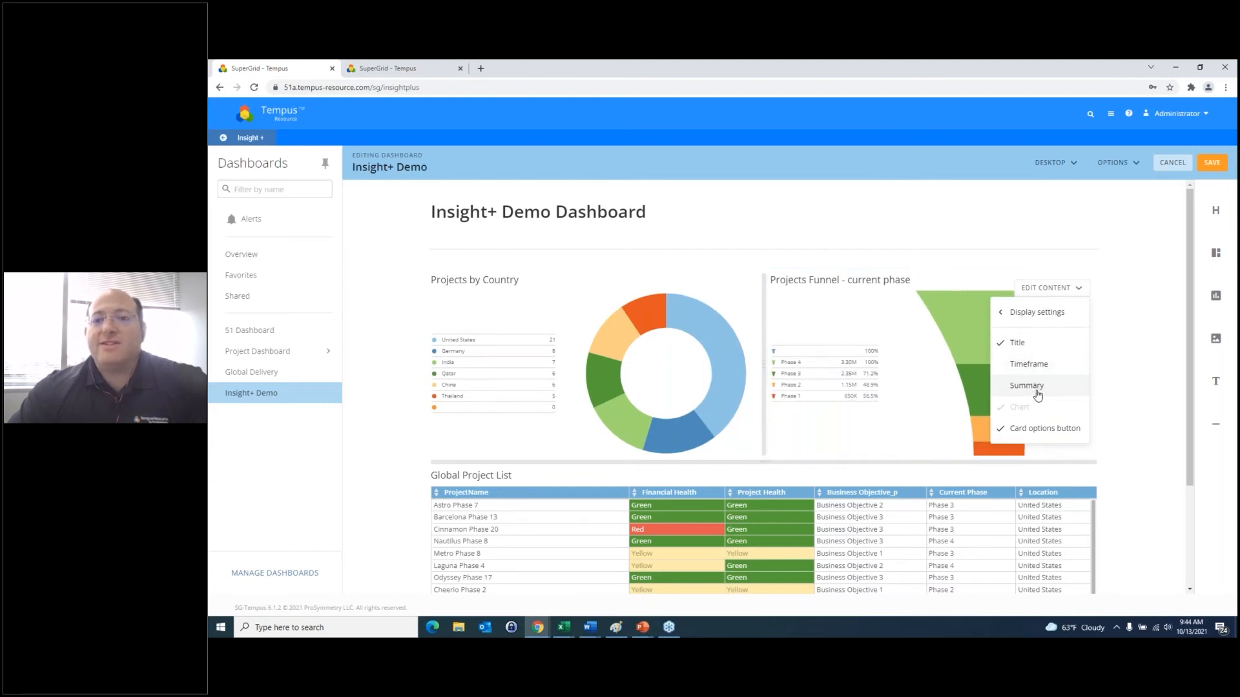
{"action": "left_click", "coordinate": [1133, 355]}
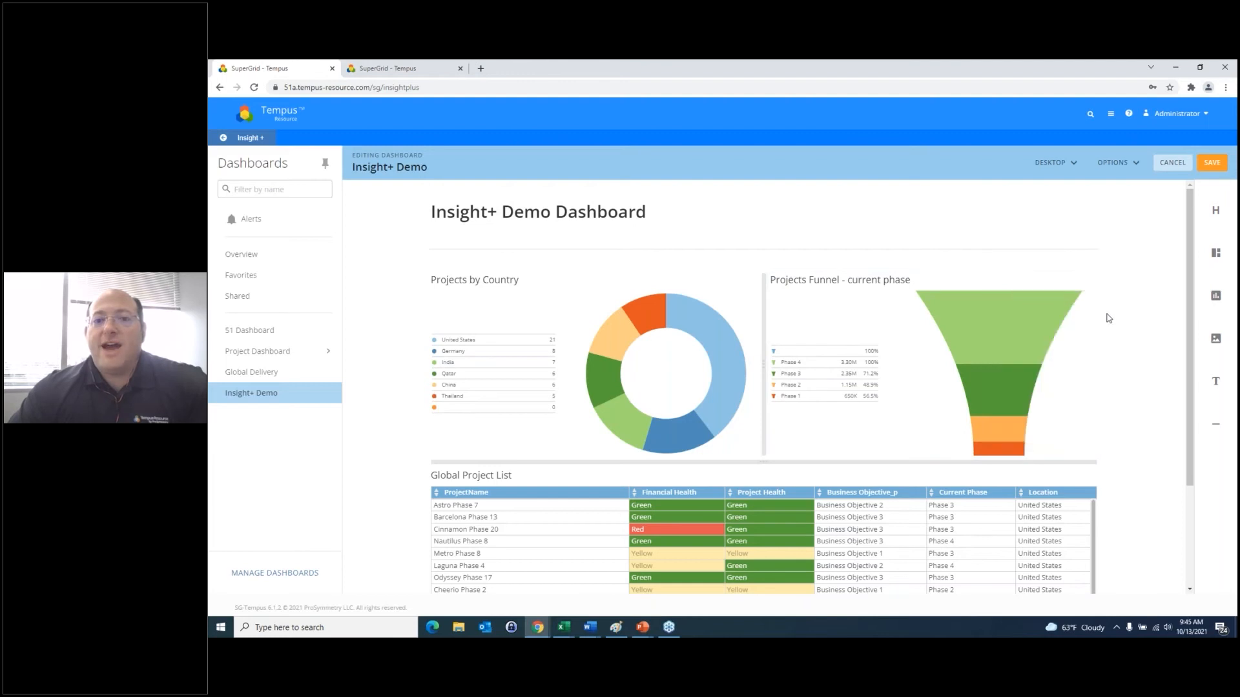
- Change the background of the "Projects Funnel - current phase" card to the lightest gray
{"action": "left_click", "coordinate": [1080, 292]}
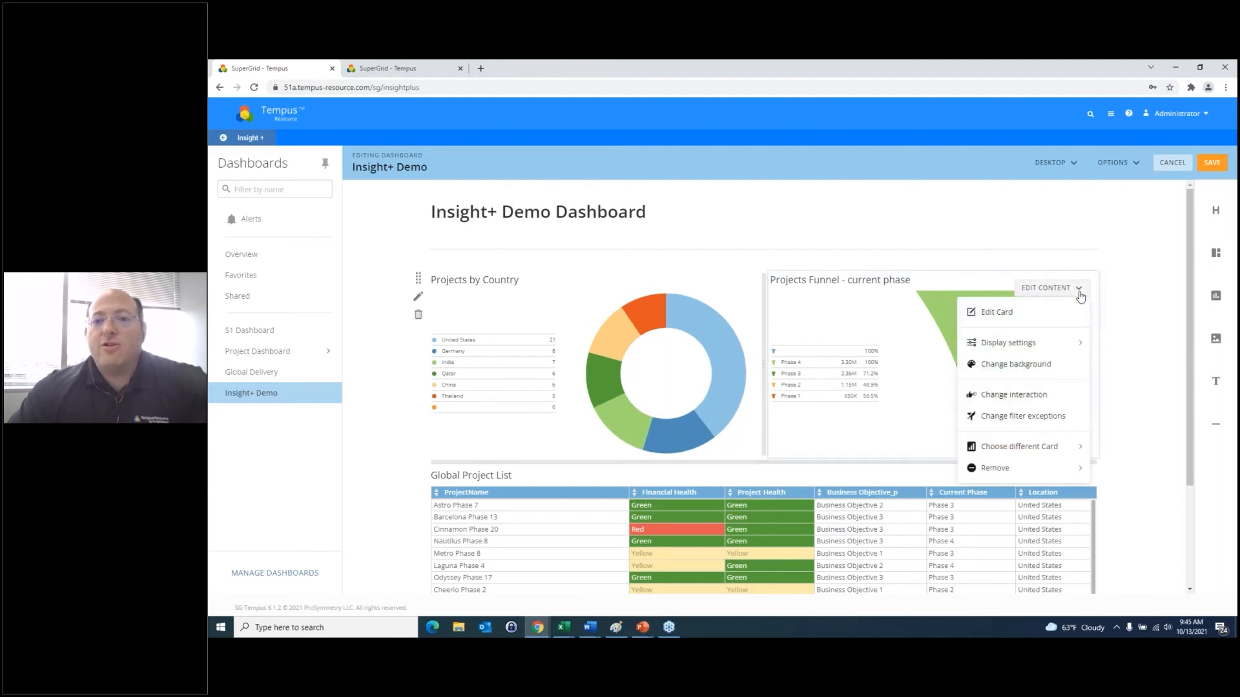
{"action": "left_click", "coordinate": [1056, 365]}
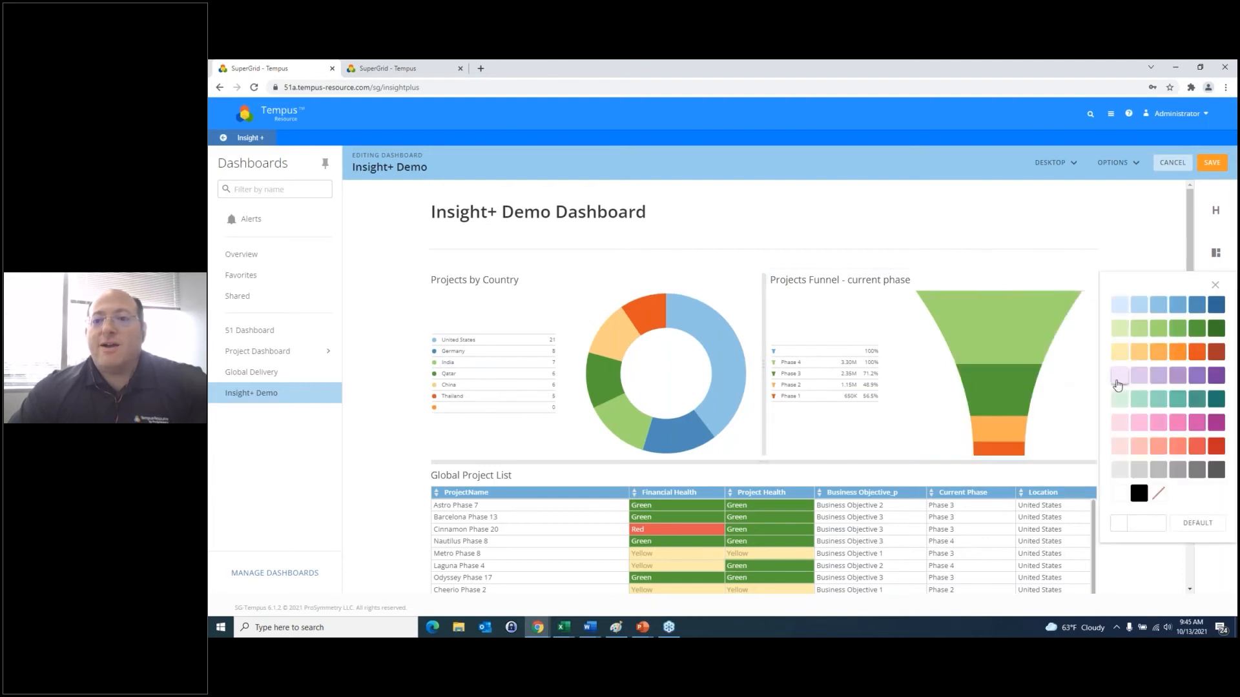
{"action": "left_click", "coordinate": [1119, 469]}
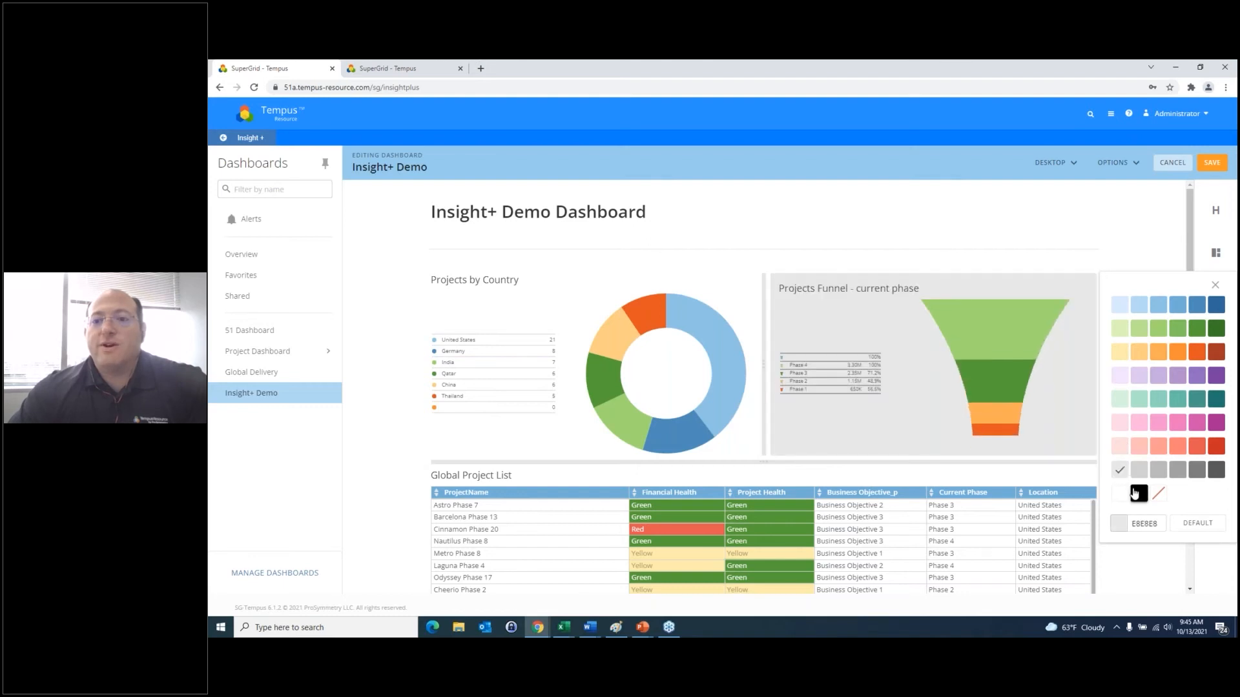
- Change the background of the Projects by Country card to light yellow
{"action": "left_click", "coordinate": [739, 288]}
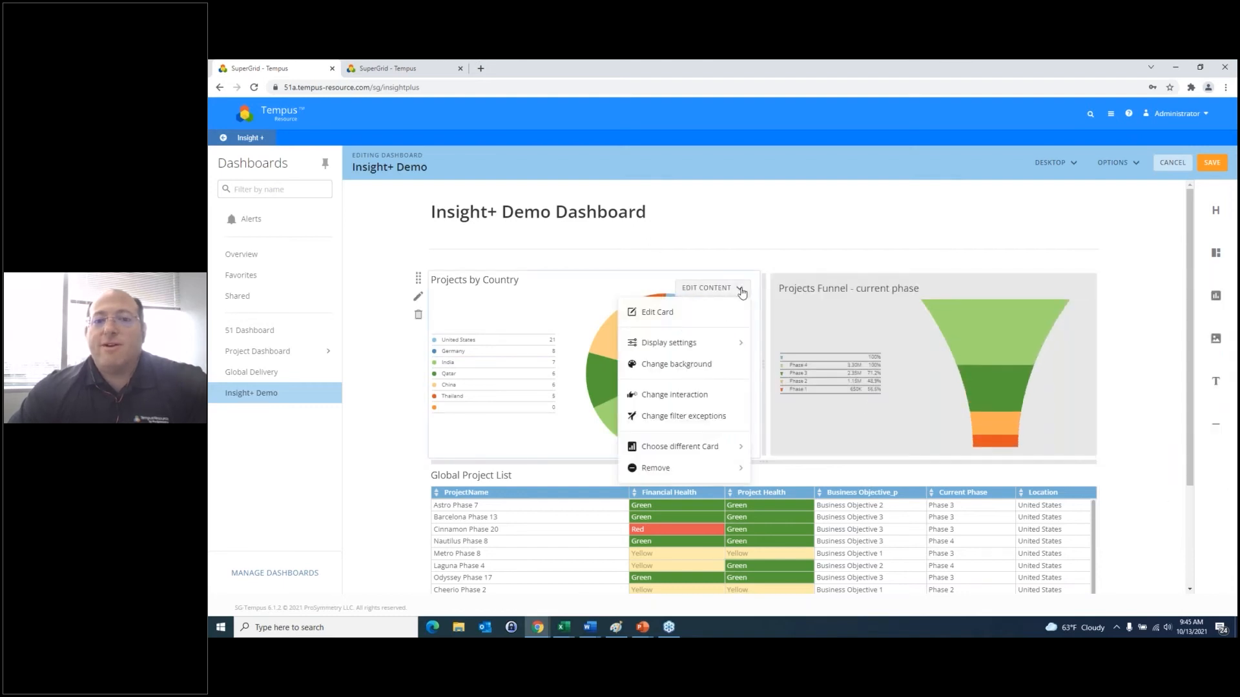
{"action": "left_click", "coordinate": [731, 371]}
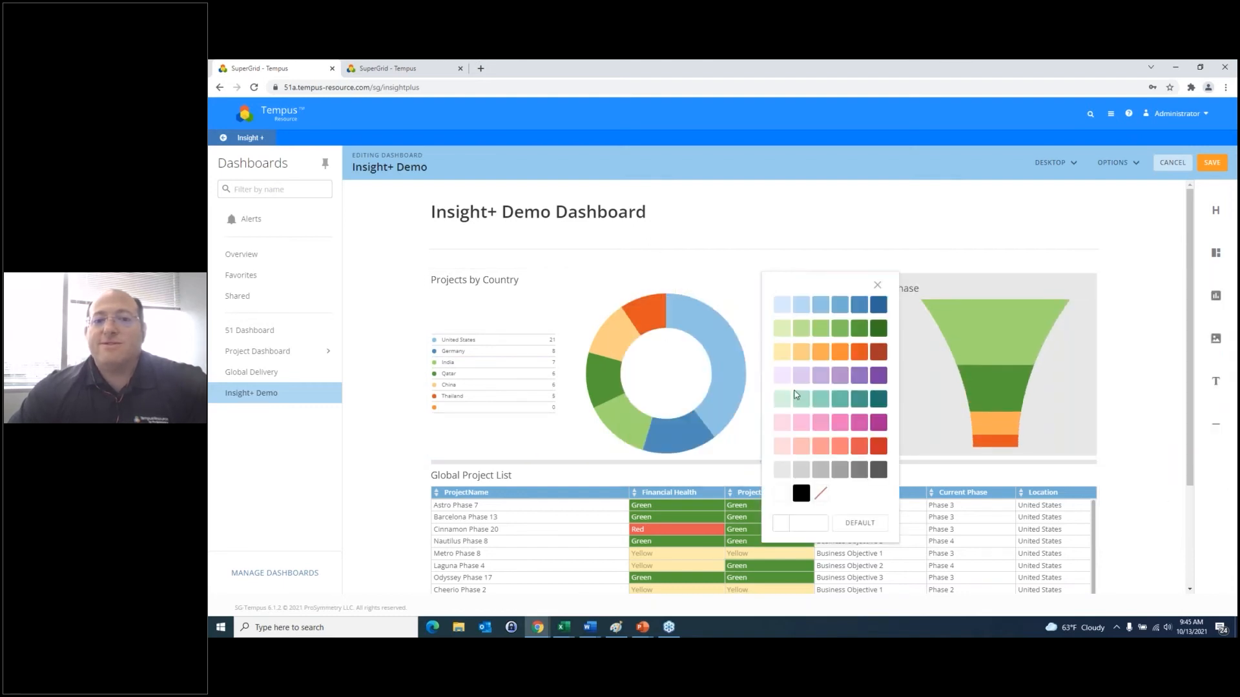
{"action": "left_click", "coordinate": [782, 351]}
{"action": "left_click", "coordinate": [866, 208]}
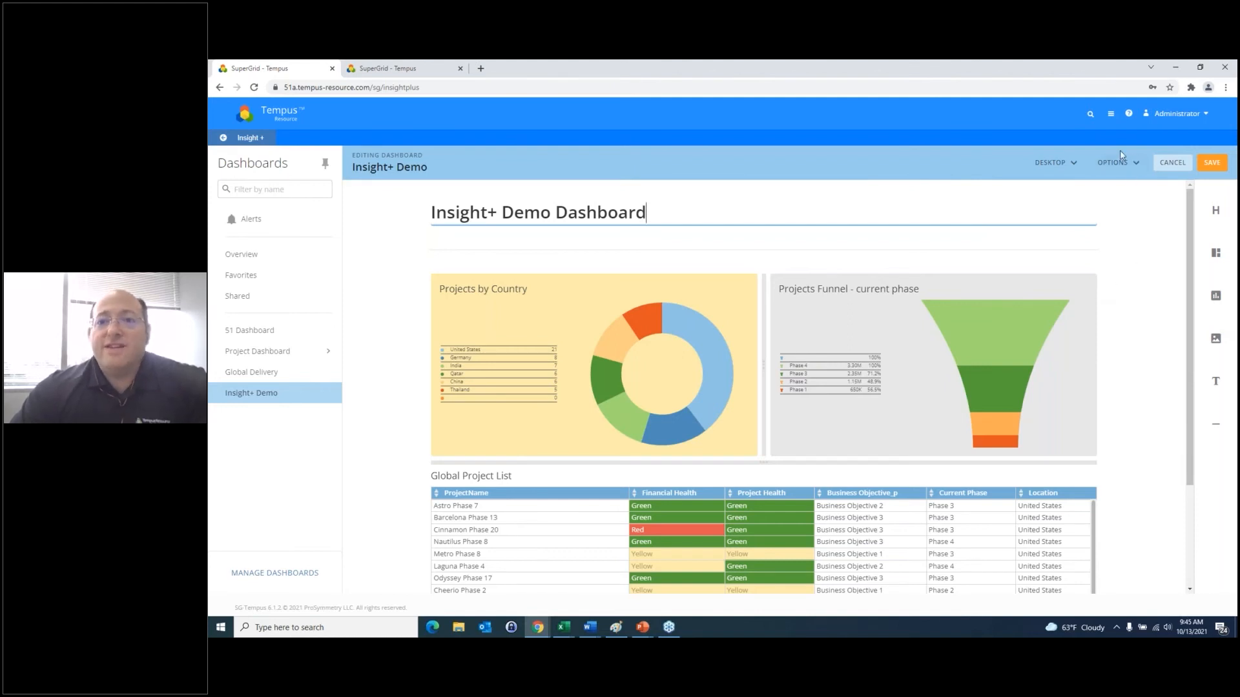
- Preview light blue and light gray fills for the dashboard background, settle on white (FFFFFF), and save the dashboard
{"action": "left_click", "coordinate": [1135, 162]}
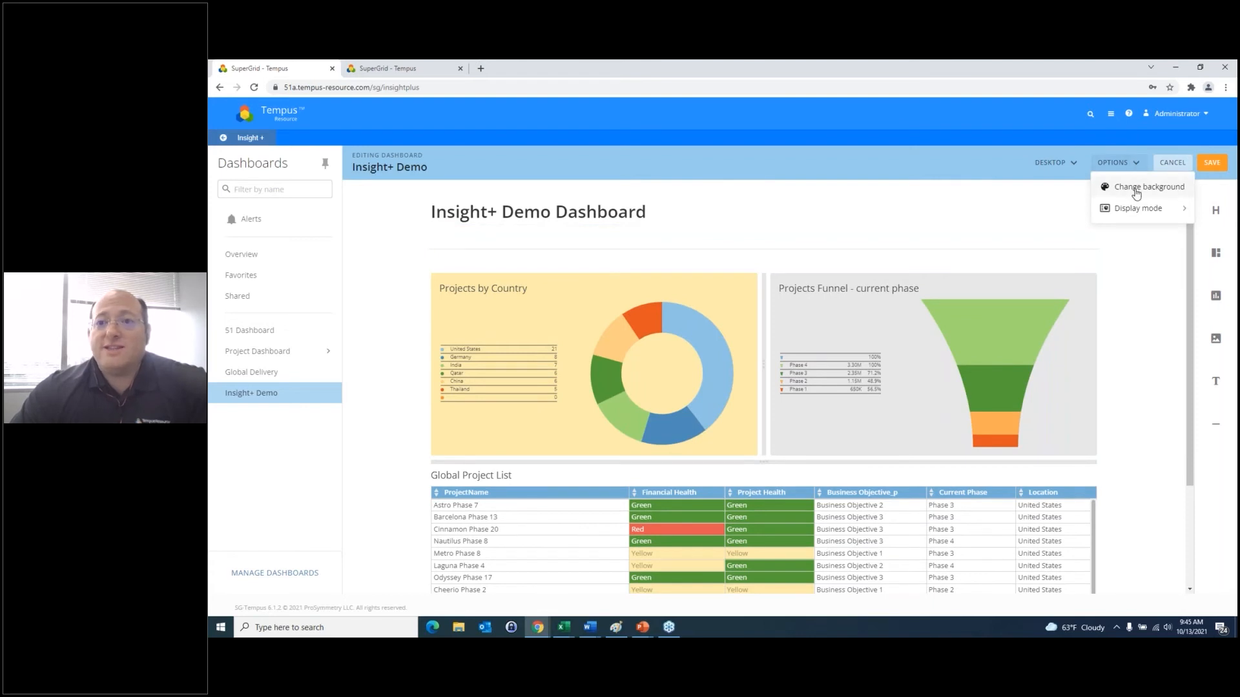
{"action": "left_click", "coordinate": [1136, 188]}
{"action": "left_click", "coordinate": [1112, 234]}
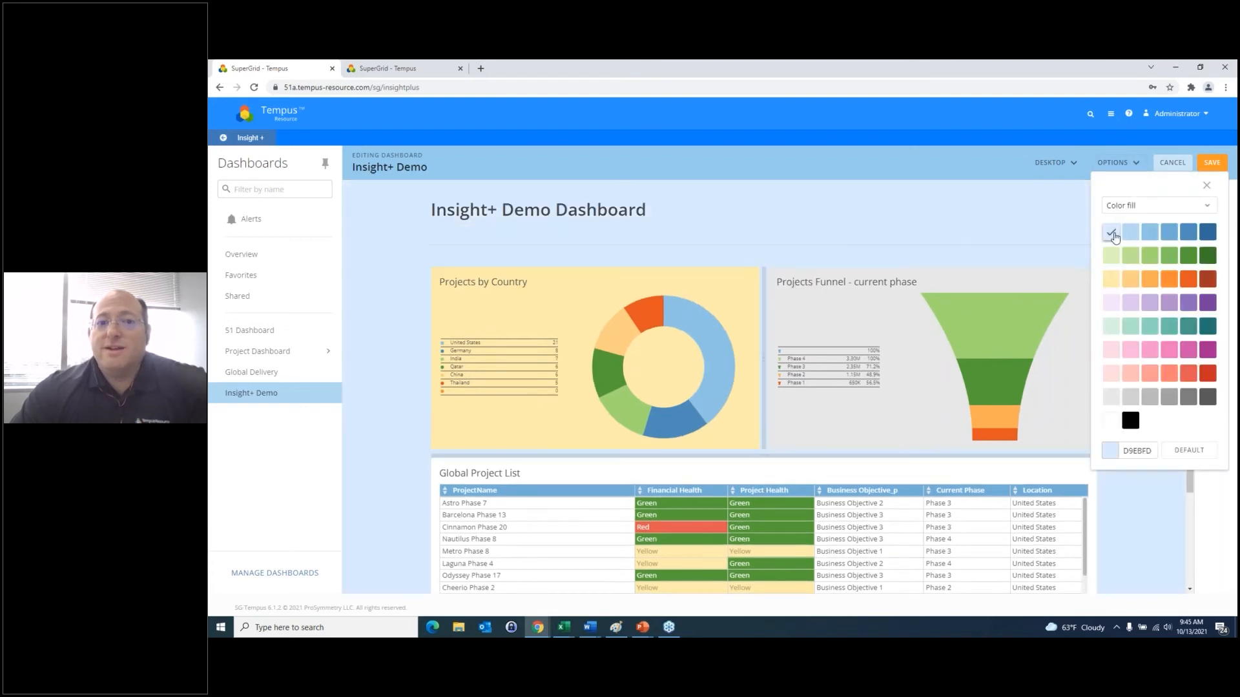
{"action": "left_click", "coordinate": [1110, 398]}
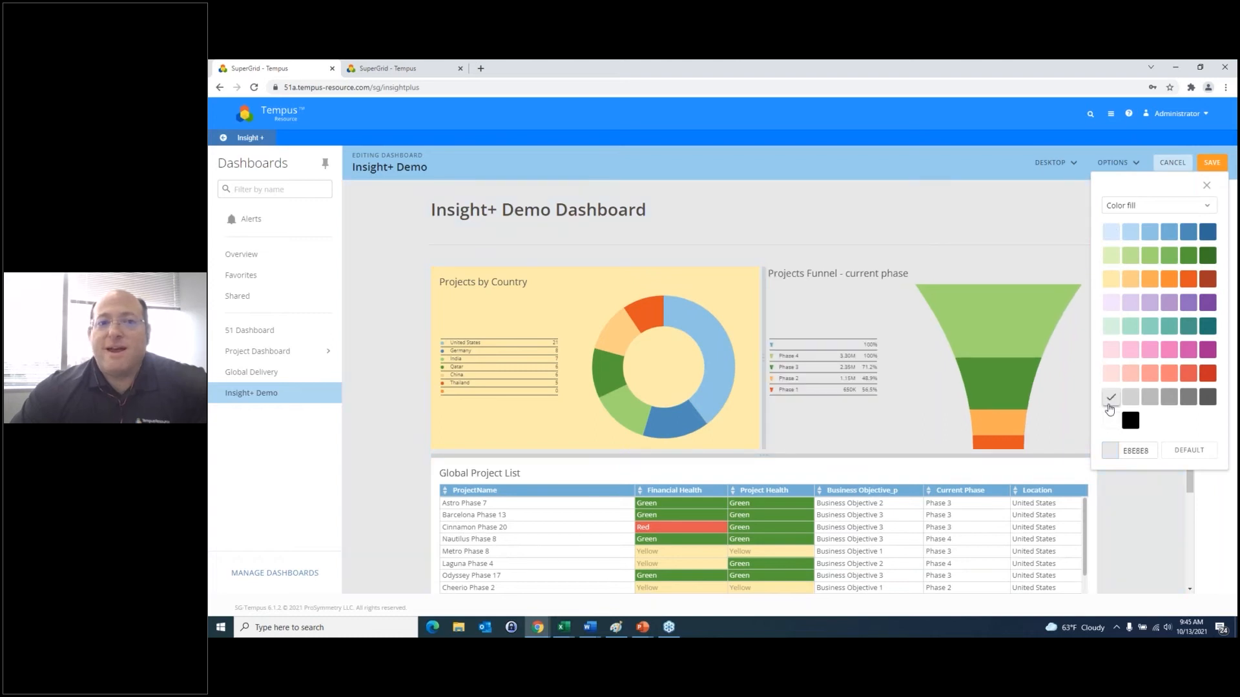
{"action": "left_click", "coordinate": [1110, 421]}
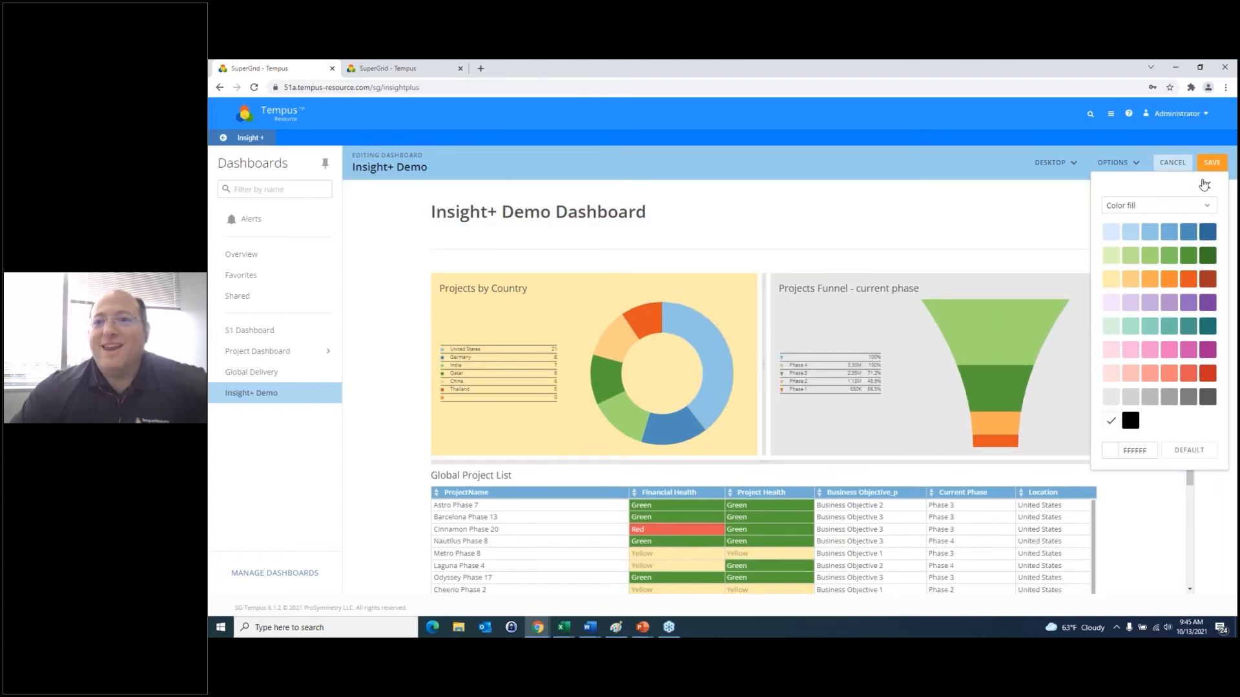
{"action": "left_click", "coordinate": [1205, 187]}
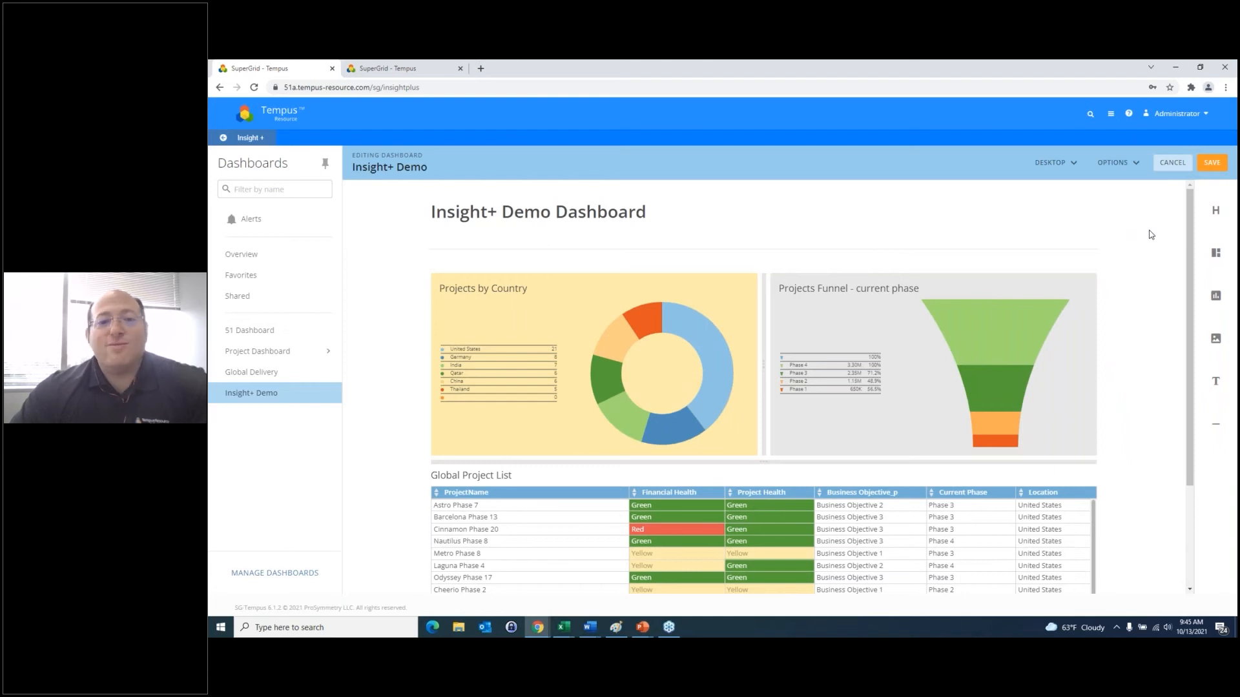
{"action": "left_click", "coordinate": [1219, 167]}
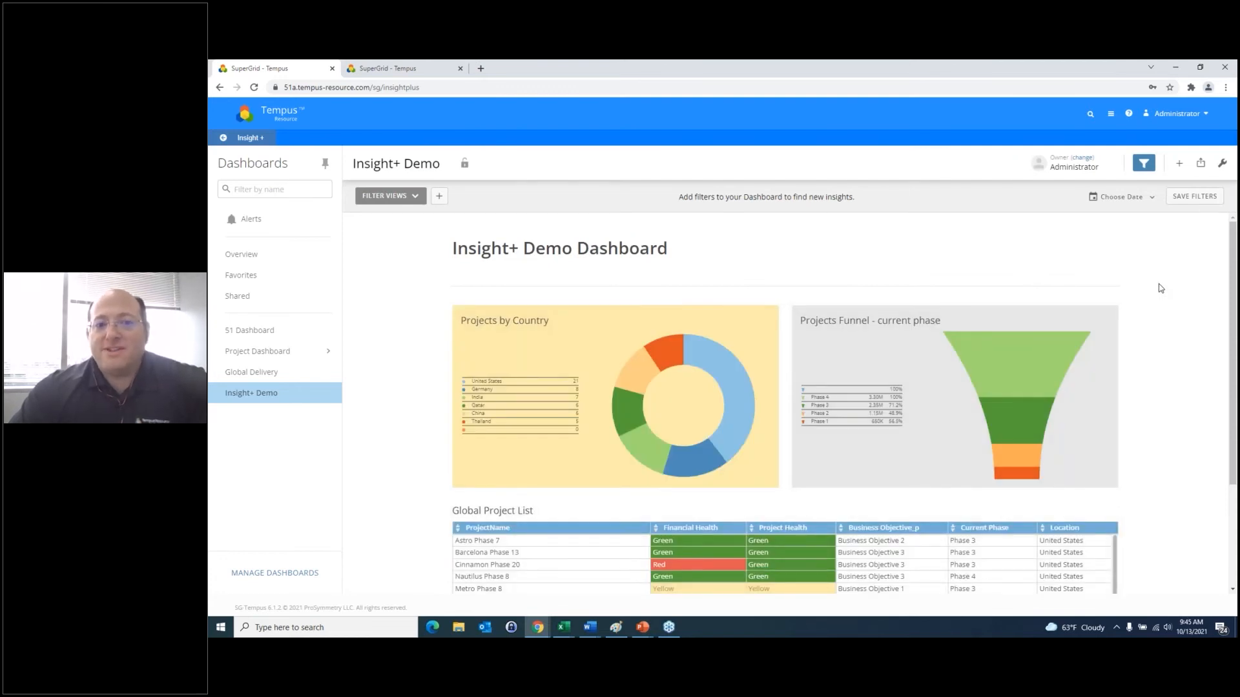
- Filter the dashboard to Thailand from the Projects by Country chart, and reset the filter view to None after checking the other cards
{"action": "mouse_move", "coordinate": [1019, 483]}
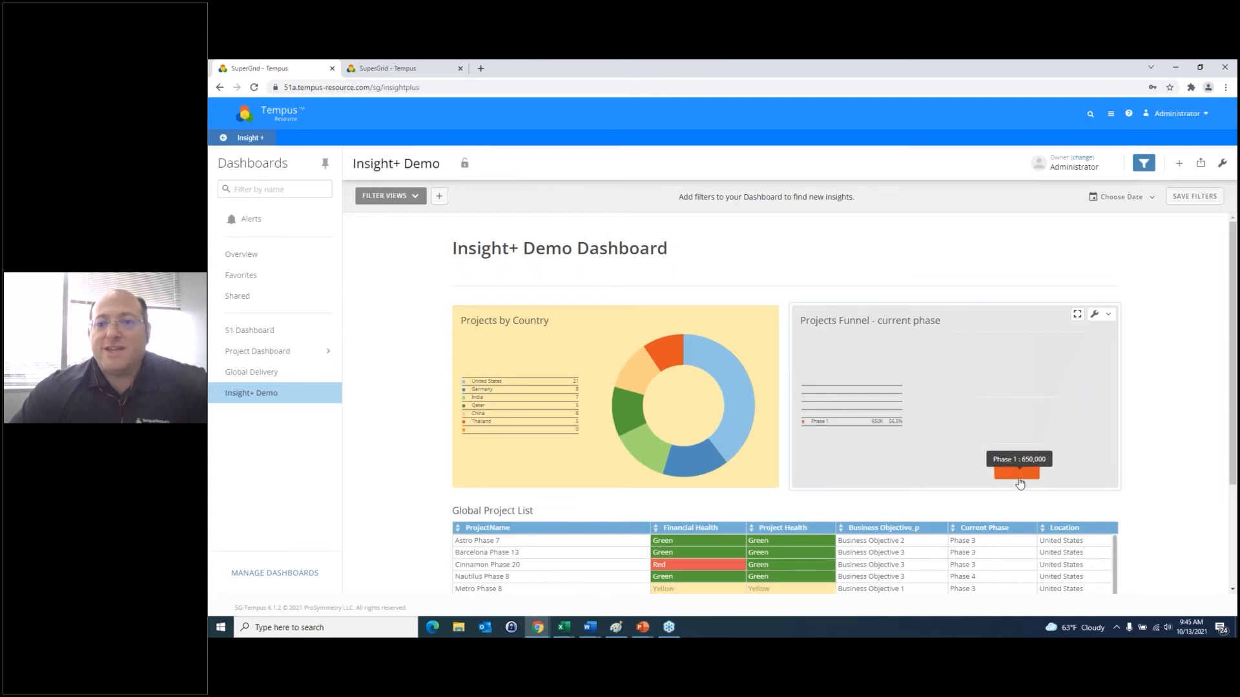
{"action": "mouse_move", "coordinate": [678, 357]}
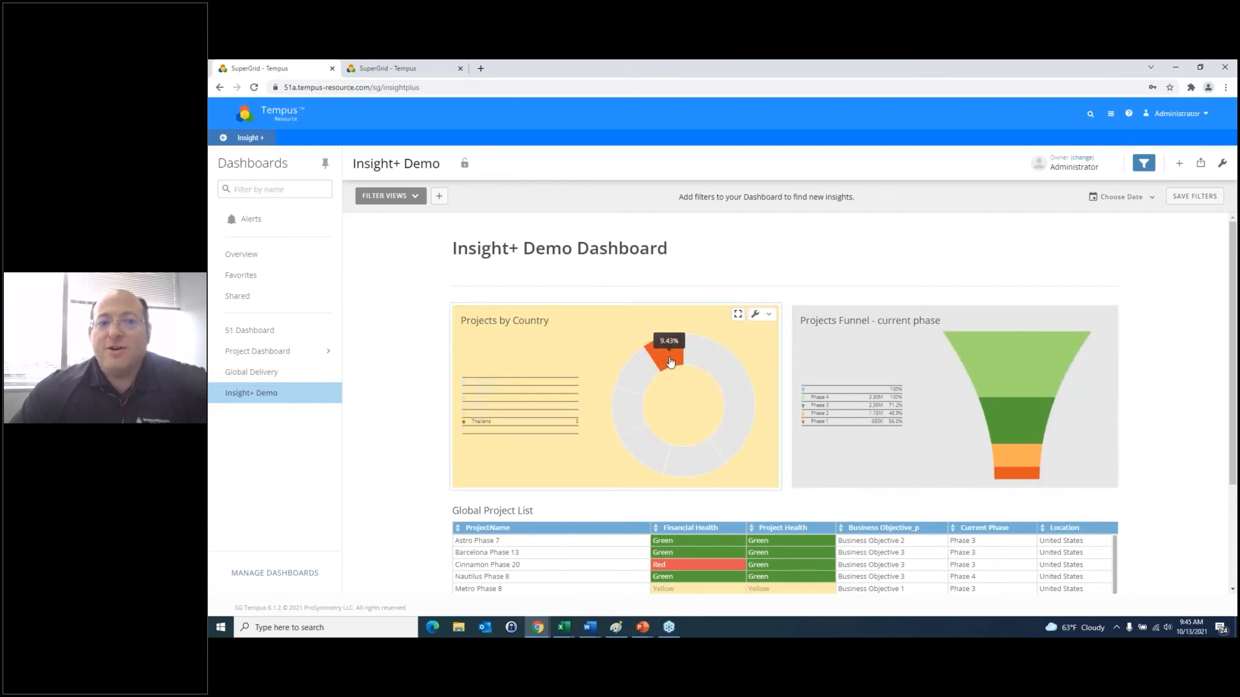
{"action": "left_click", "coordinate": [672, 355]}
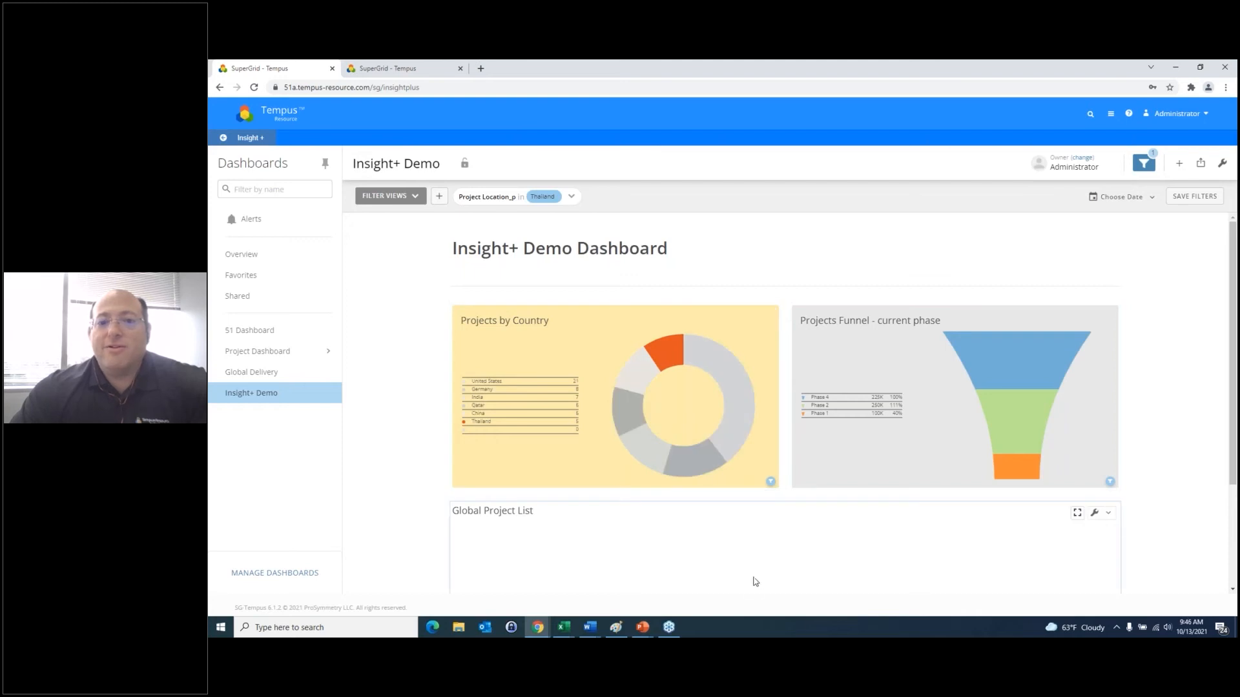
{"action": "scroll", "coordinate": [759, 565], "scroll_direction": "down", "scroll_amount": 2}
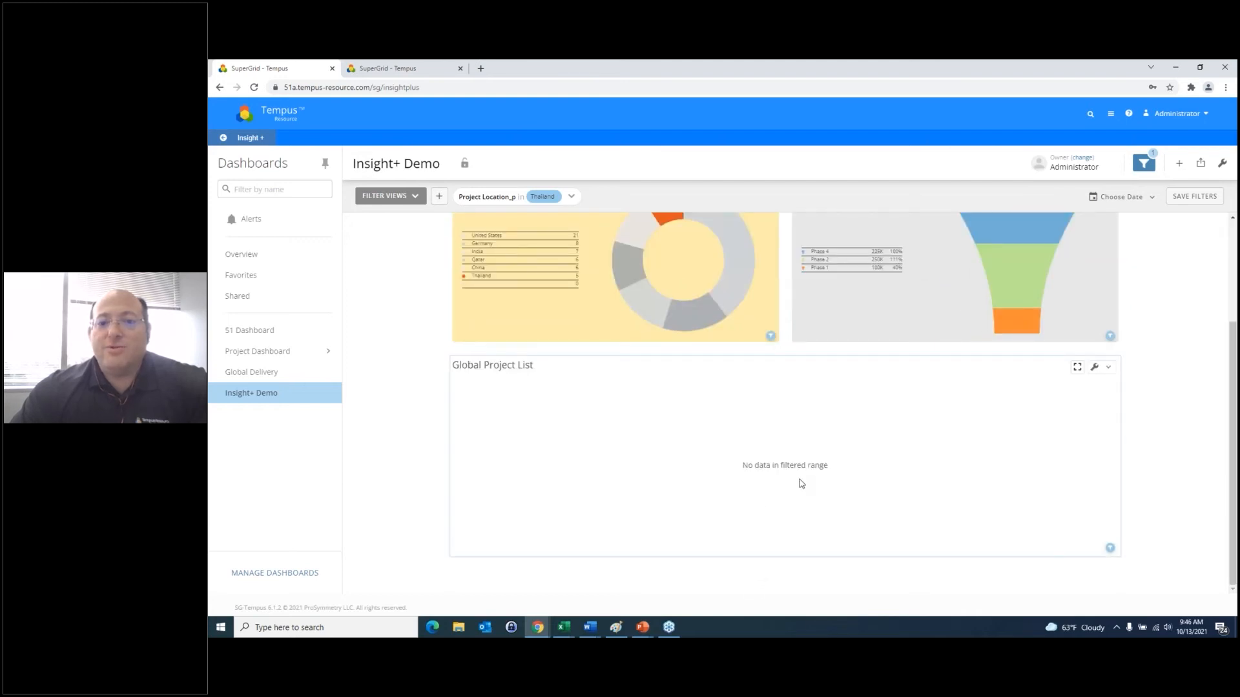
{"action": "scroll", "coordinate": [801, 483], "scroll_direction": "up", "scroll_amount": 2}
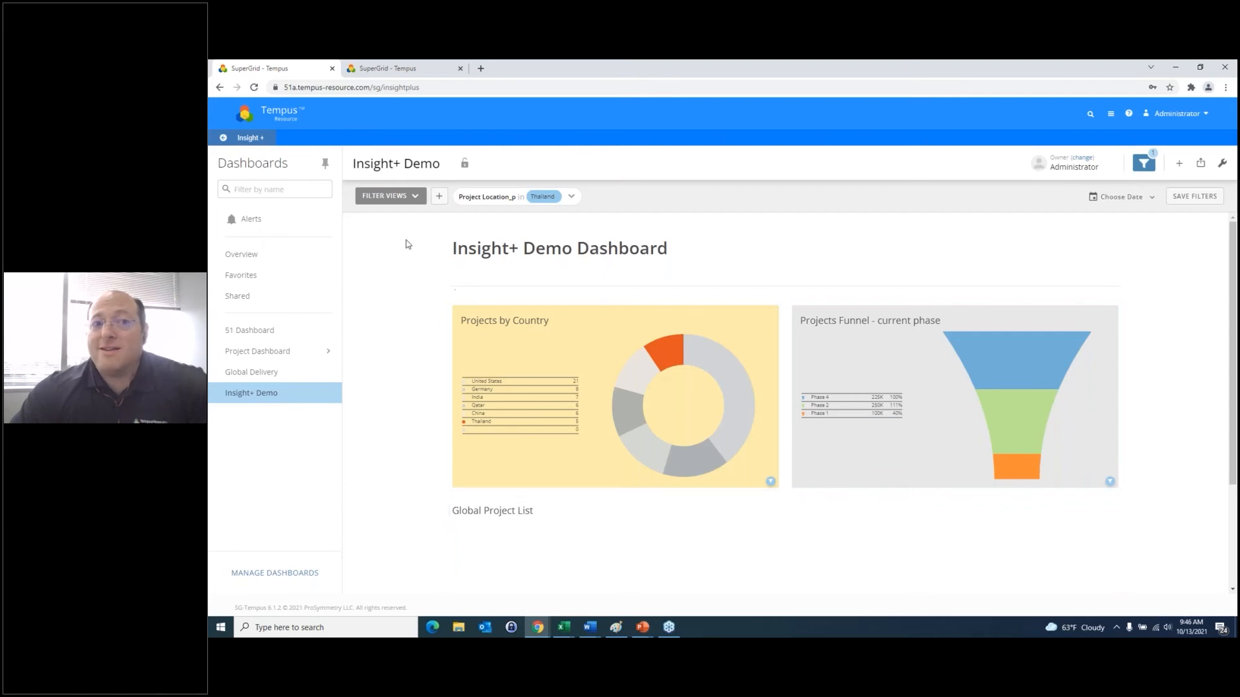
{"action": "left_click", "coordinate": [415, 196]}
{"action": "left_click", "coordinate": [388, 243]}
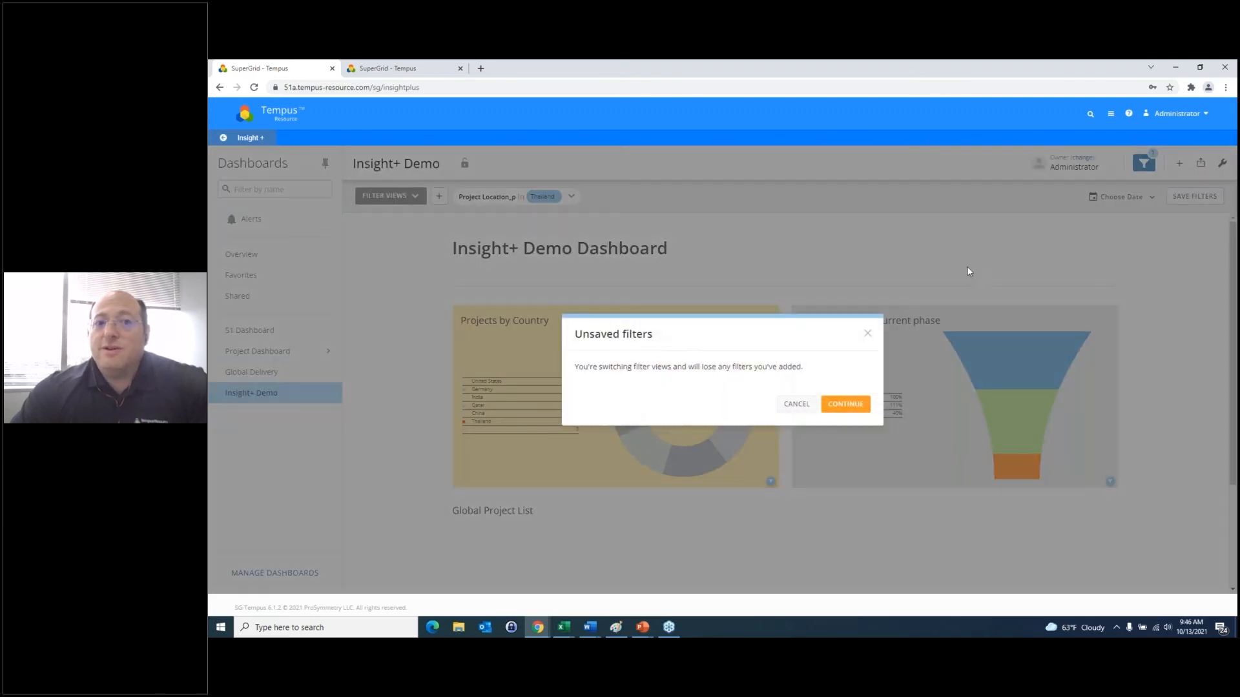
{"action": "left_click", "coordinate": [843, 404]}
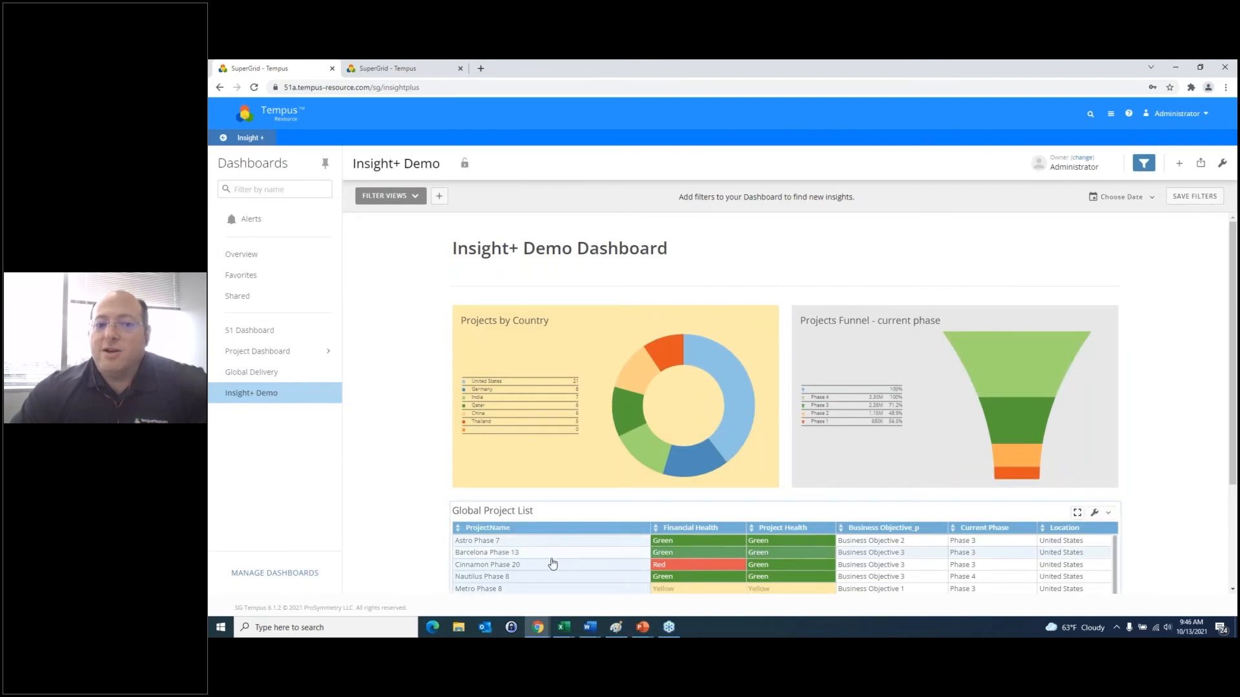
- Filter the dashboard to Barcelona Phase 13 from the Global Project List, and reset the filter view to None after checking the charts
{"action": "left_click", "coordinate": [512, 554]}
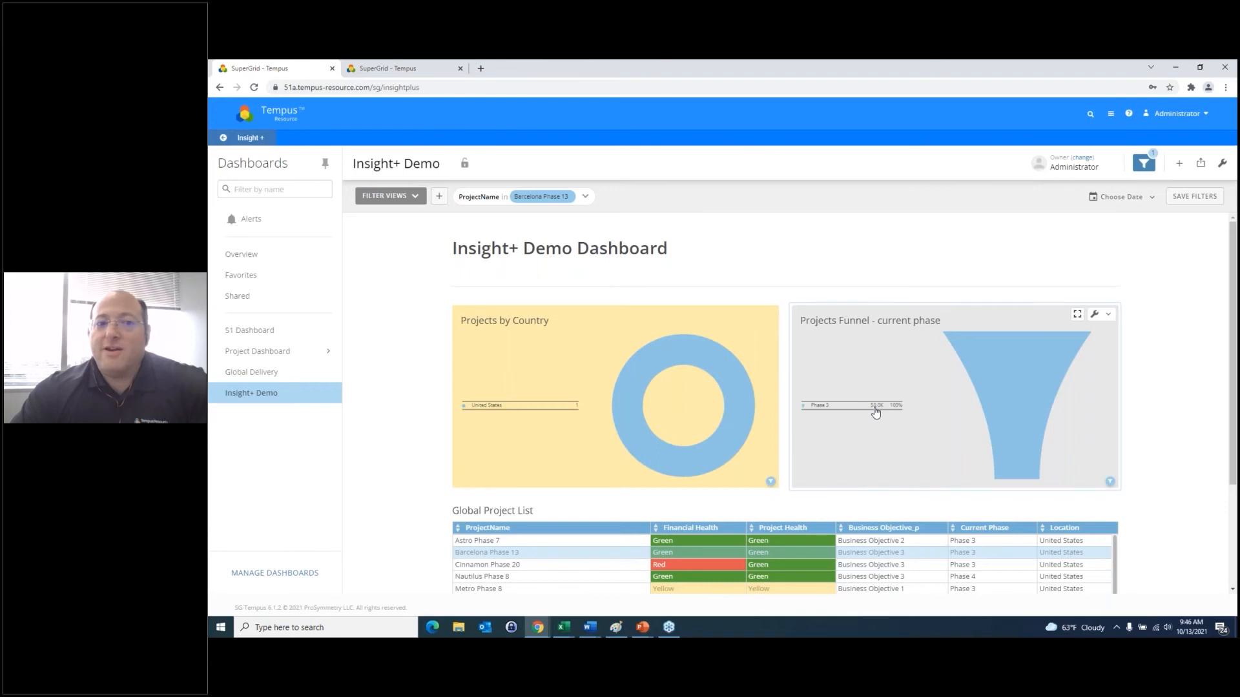
{"action": "mouse_move", "coordinate": [734, 414]}
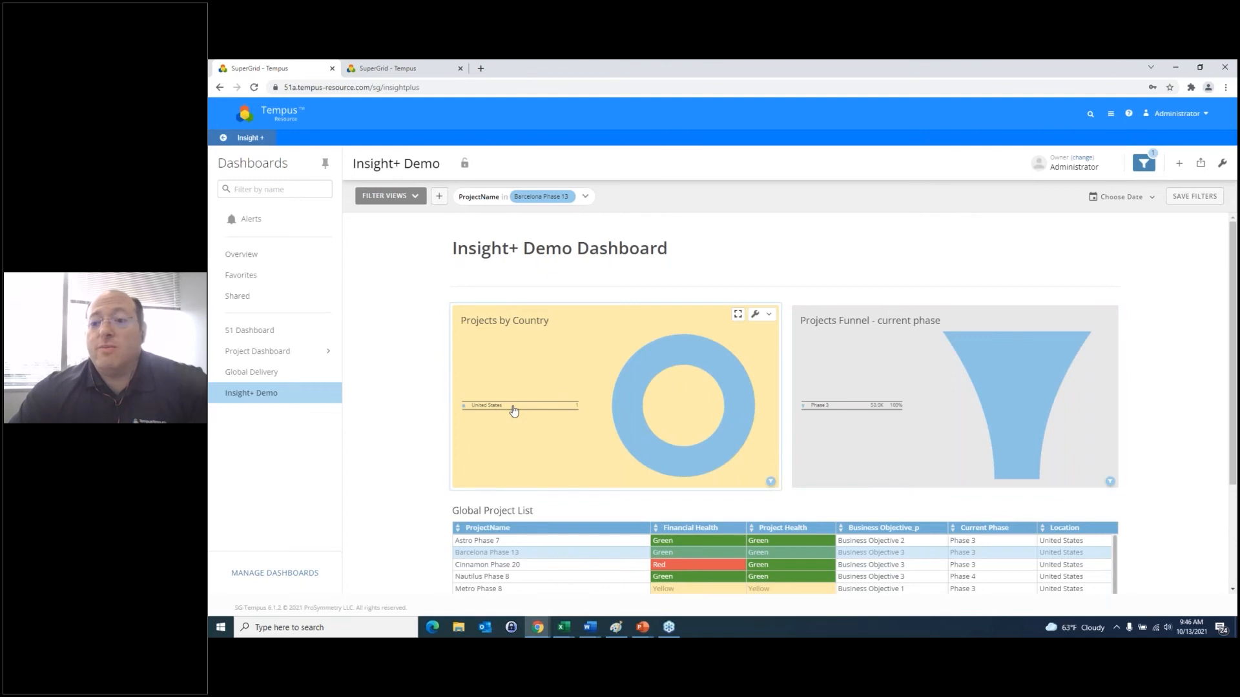
{"action": "left_click", "coordinate": [417, 196]}
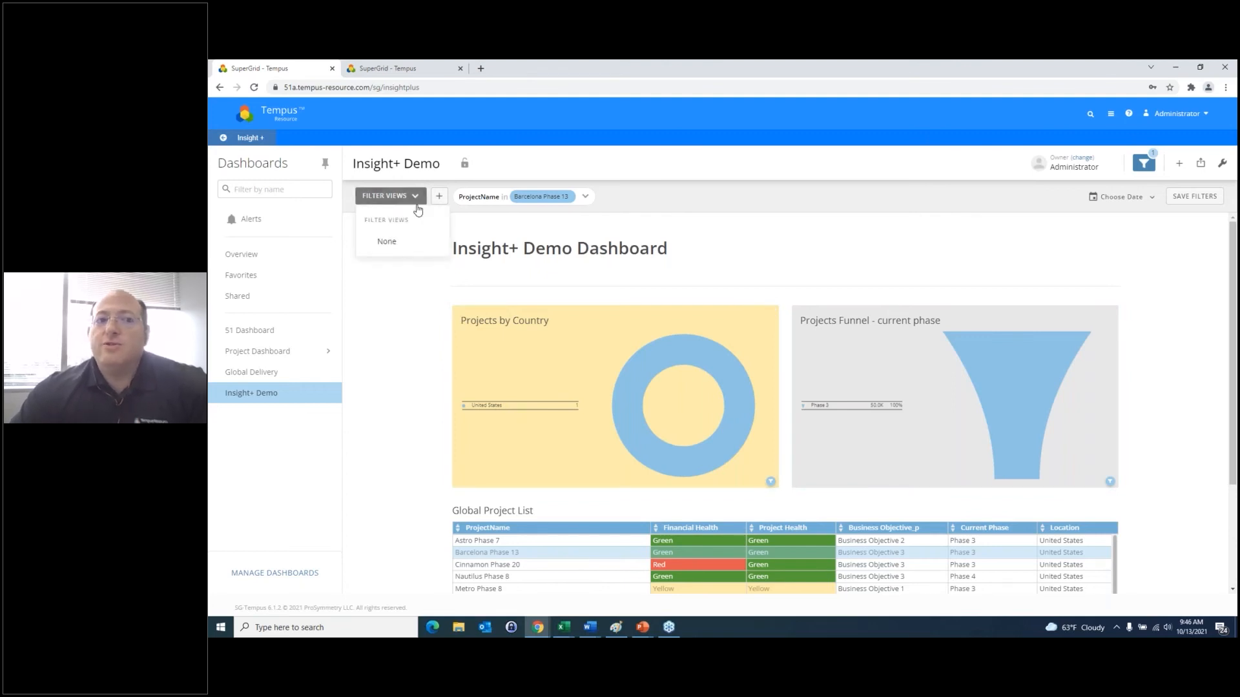
{"action": "left_click", "coordinate": [409, 241]}
{"action": "left_click", "coordinate": [837, 401]}
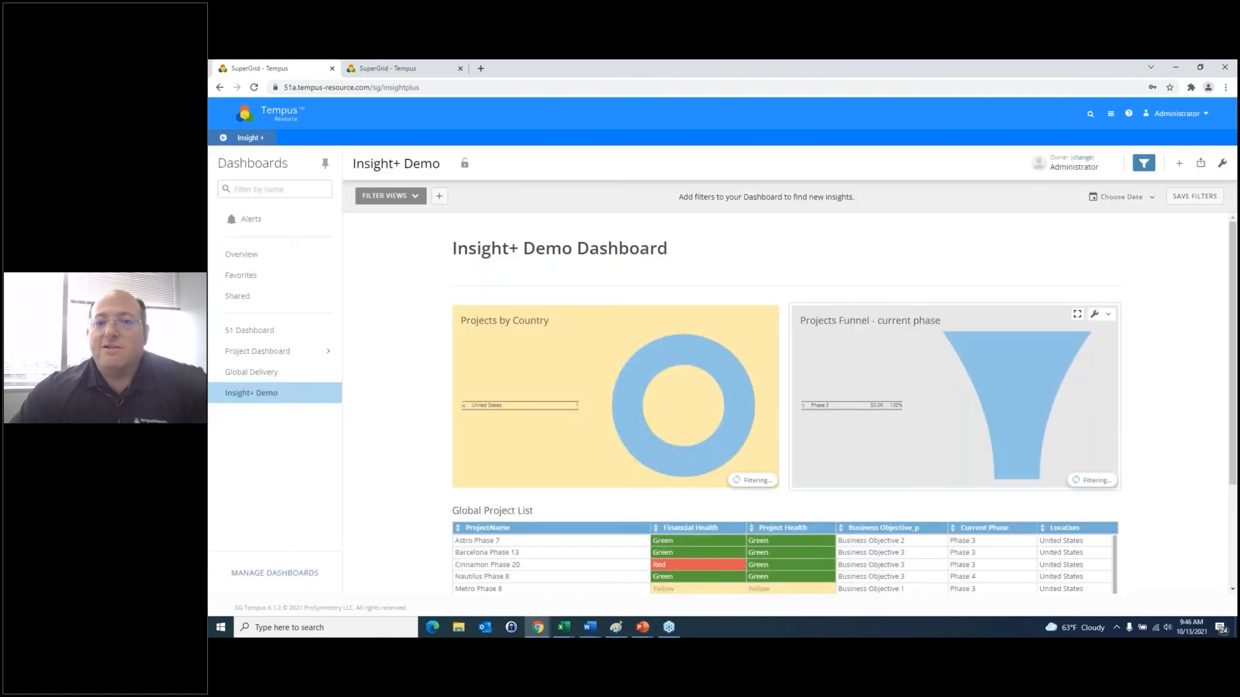
- Switch to the Insight+ Preview presentation in PowerPoint and advance to the Insight+ Drill Down slide on interacting with cards
{"action": "left_click", "coordinate": [648, 631]}
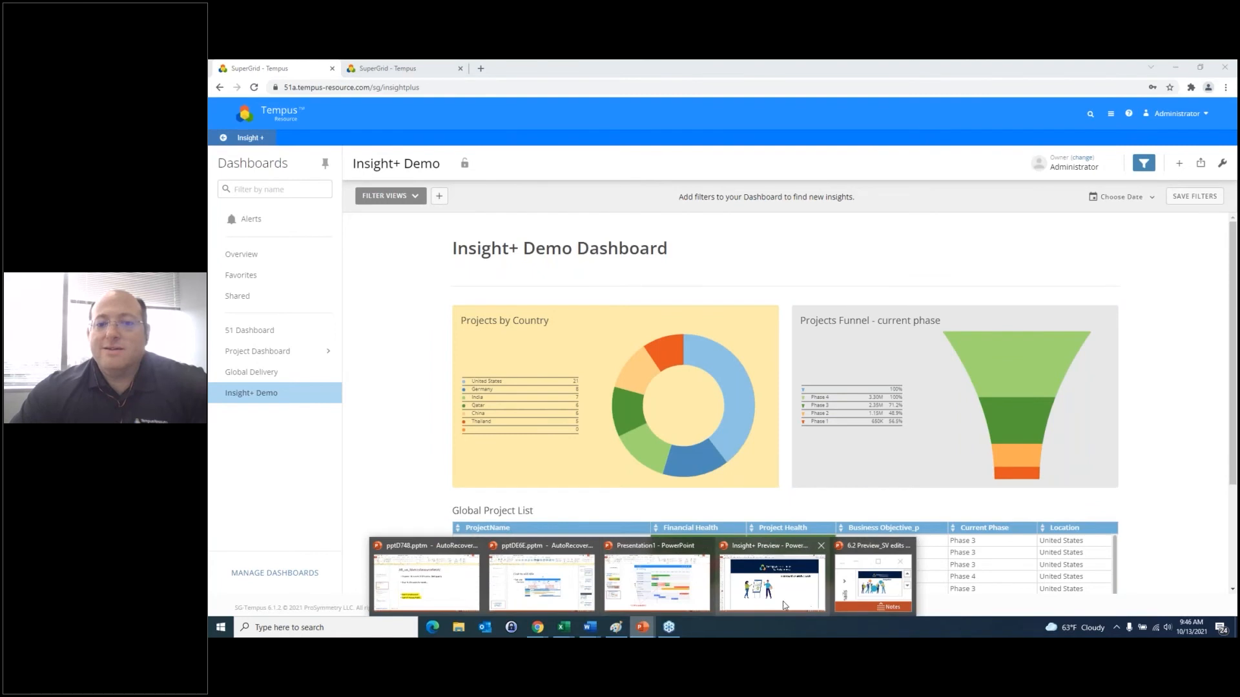
{"action": "left_click", "coordinate": [771, 581]}
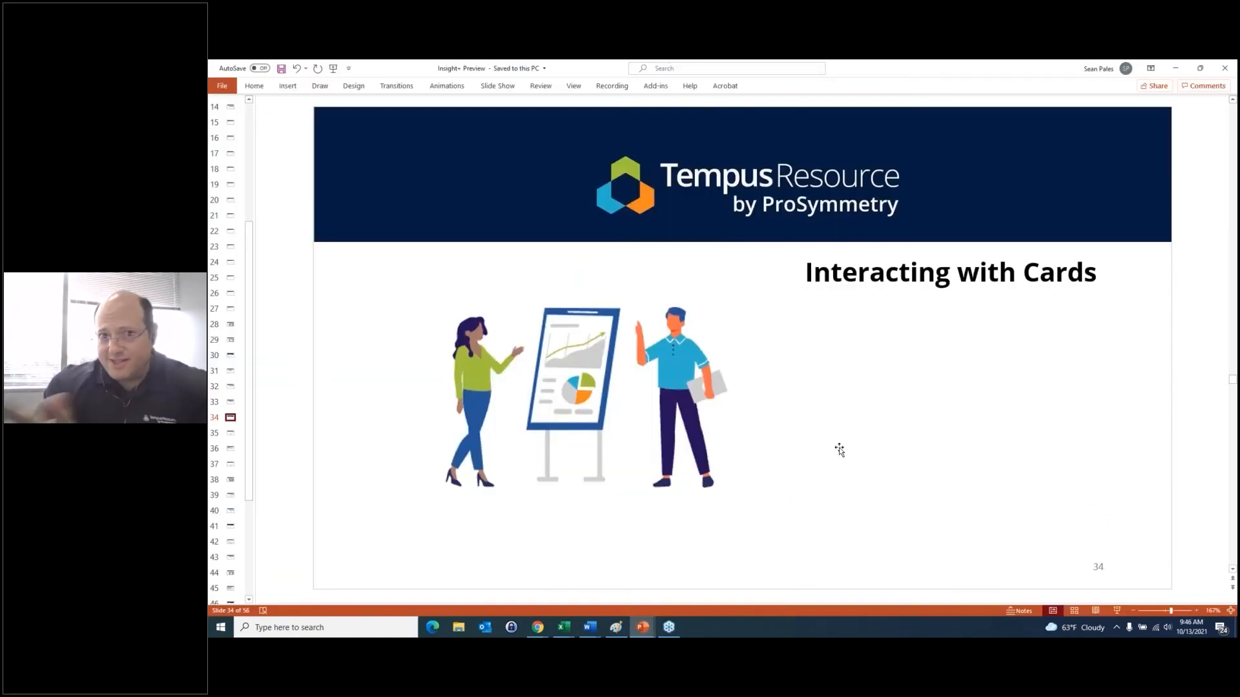
{"action": "scroll", "coordinate": [839, 450], "scroll_direction": "down", "scroll_amount": 1}
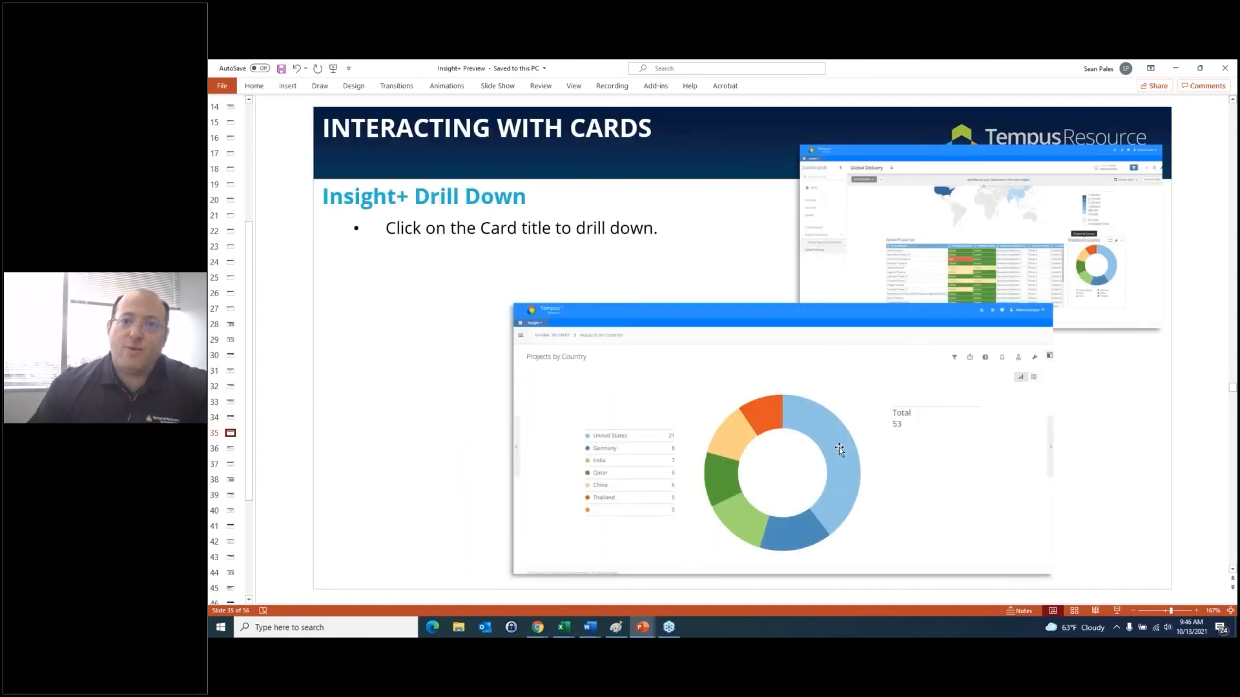
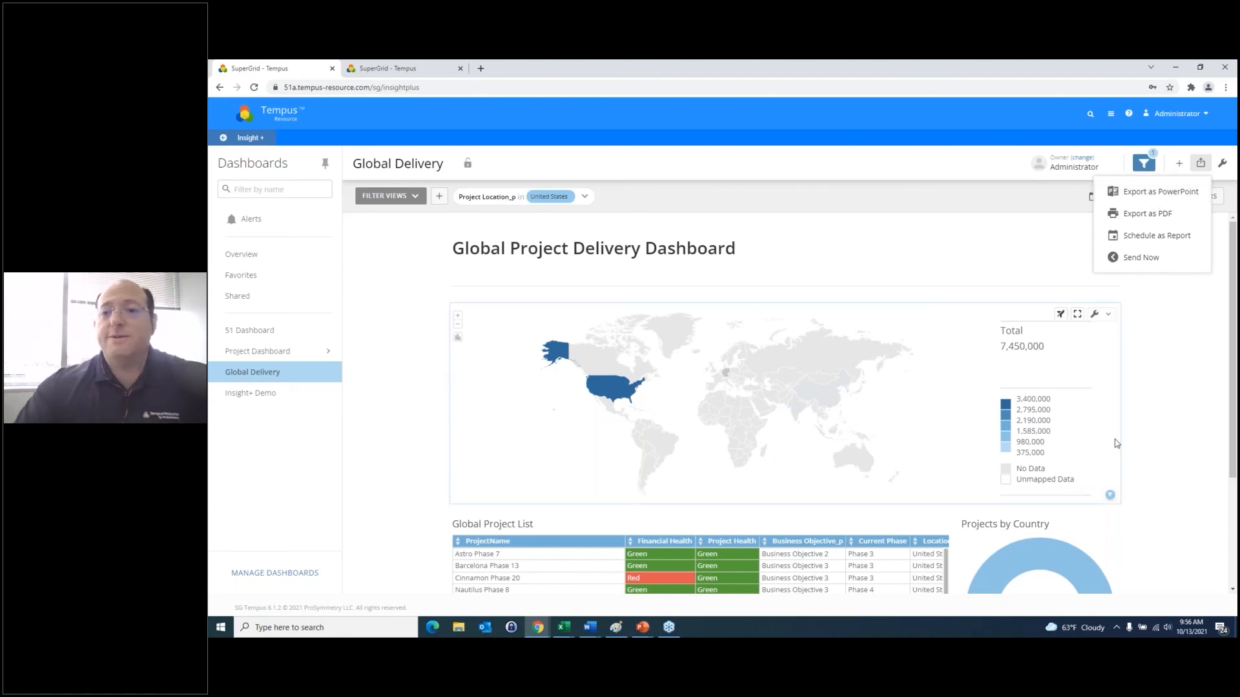
- Dismiss the Global Delivery dashboard's export options and open the Project Dashboard
{"action": "left_click", "coordinate": [1149, 442]}
{"action": "left_click", "coordinate": [326, 352]}
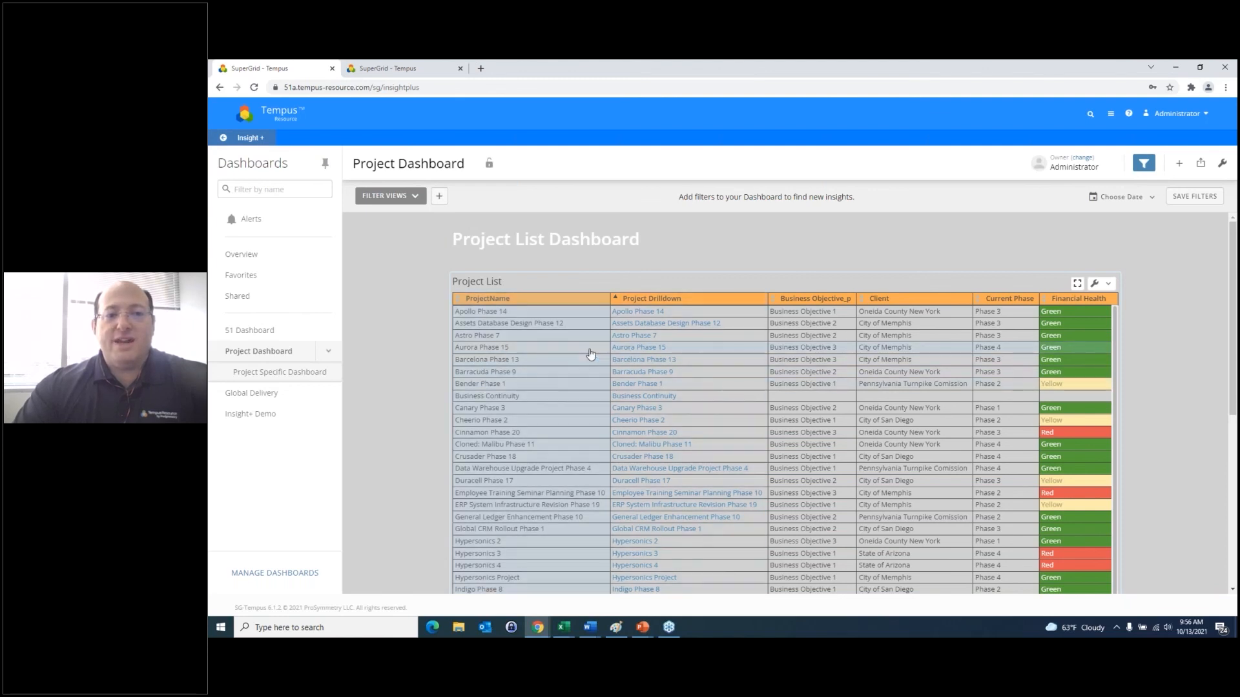
- Drill into Aurora Phase 15 from the Project List, examine its Project Specific Dashboard cards, and return to the Project Dashboard
{"action": "left_click", "coordinate": [629, 351]}
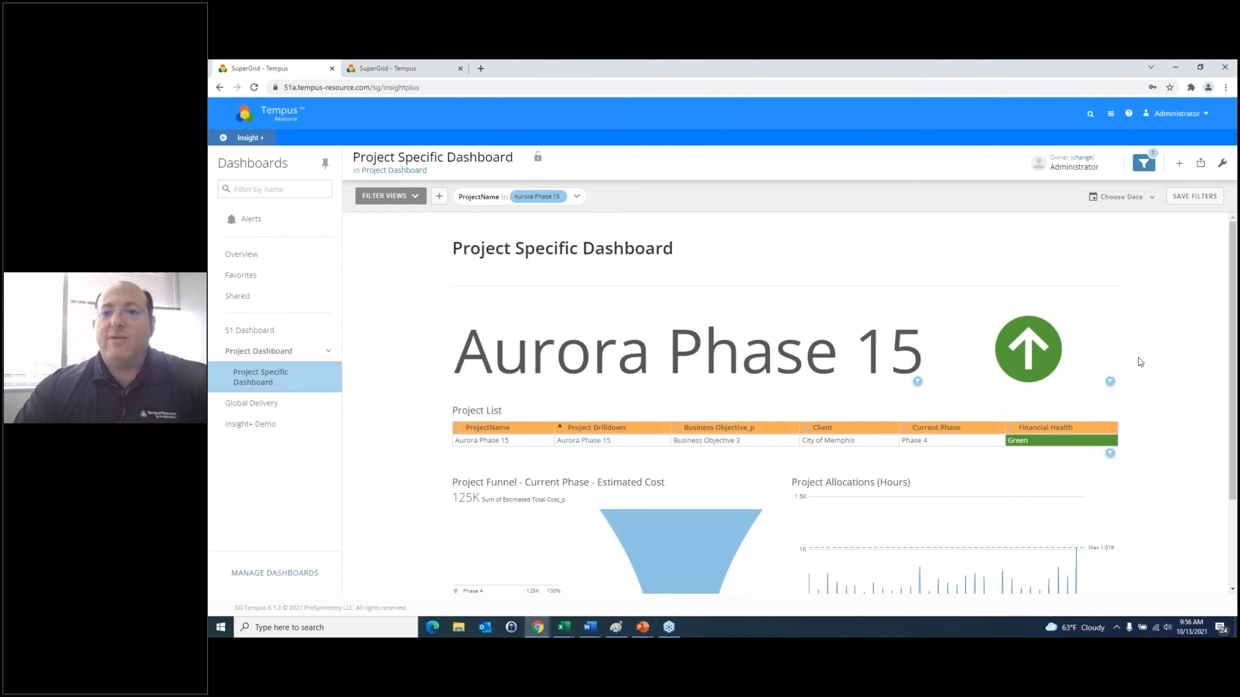
{"action": "scroll", "coordinate": [1097, 368], "scroll_direction": "down", "scroll_amount": 2}
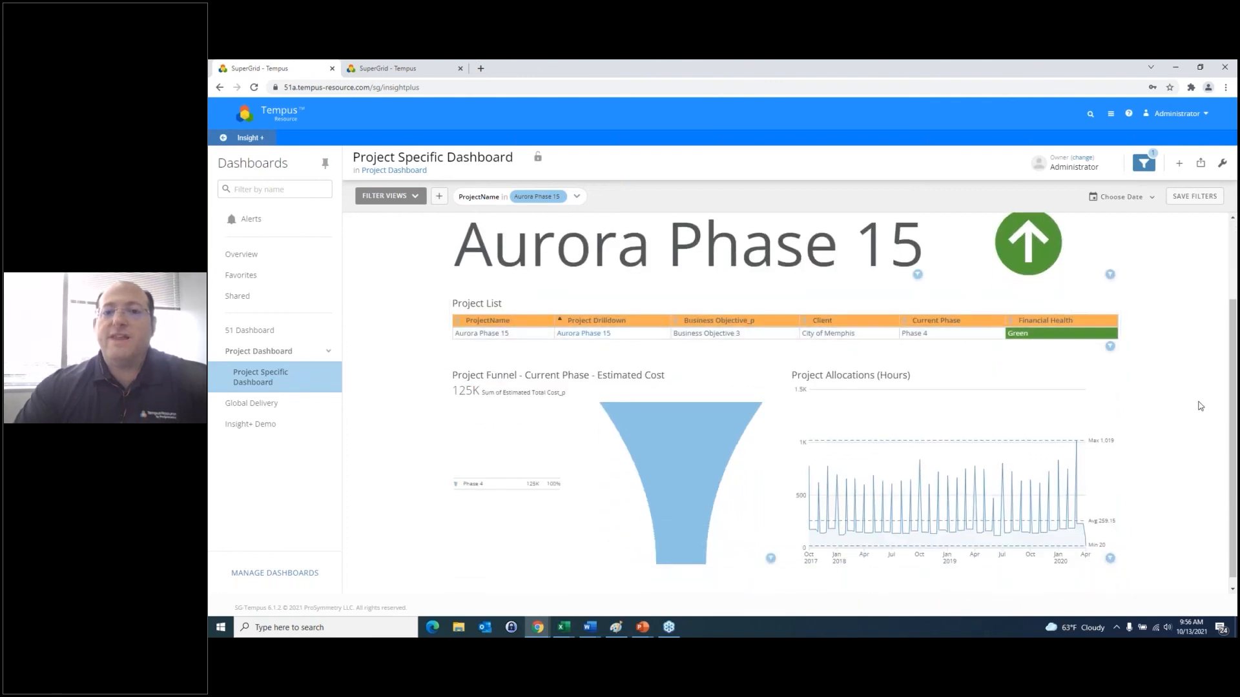
{"action": "scroll", "coordinate": [721, 430], "scroll_direction": "down", "scroll_amount": 1}
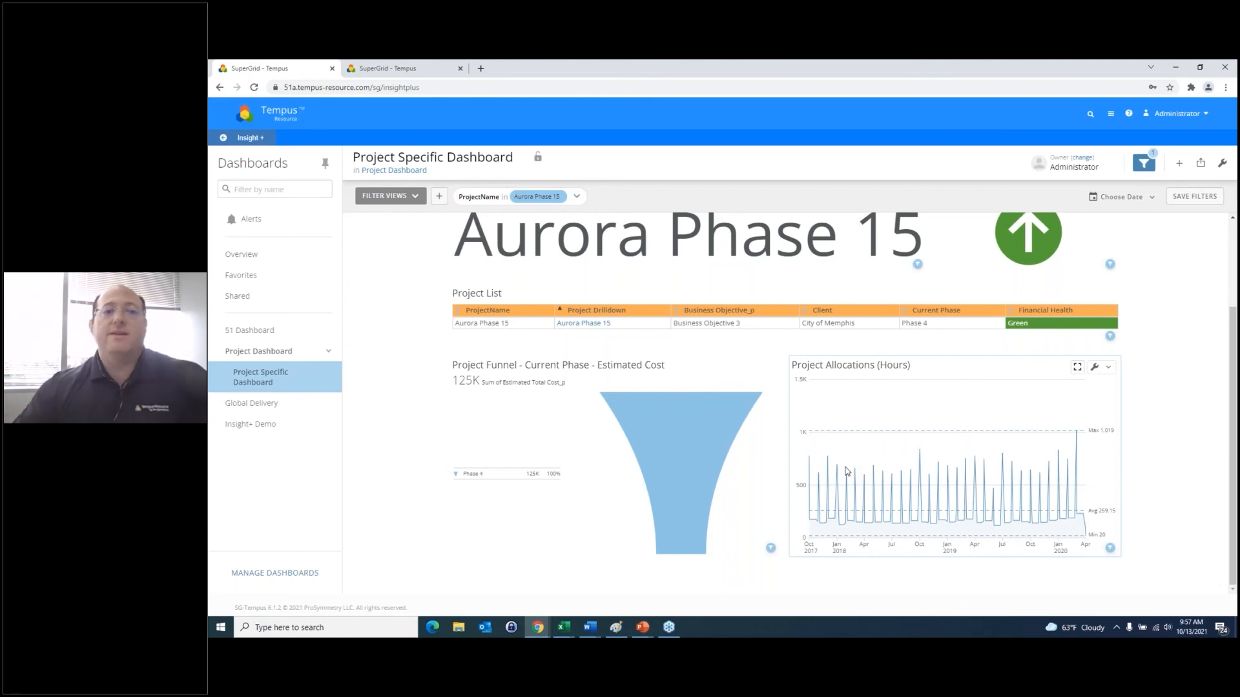
{"action": "scroll", "coordinate": [685, 465], "scroll_direction": "up", "scroll_amount": 2}
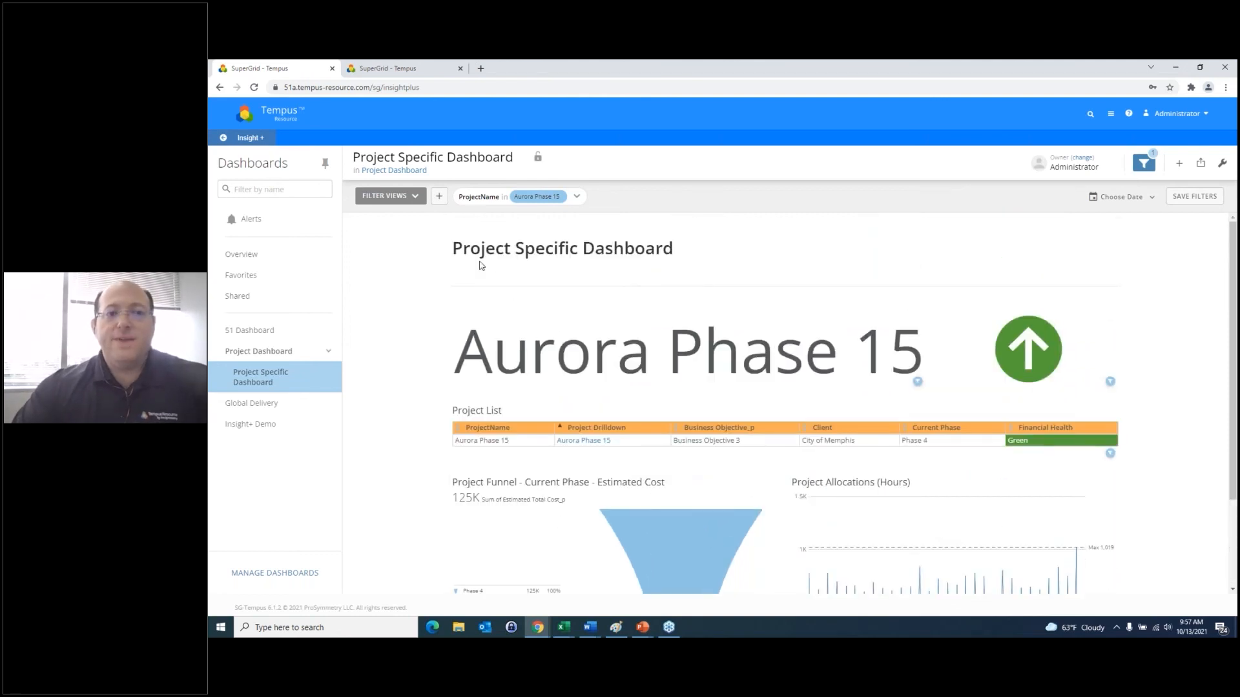
{"action": "left_click", "coordinate": [387, 172]}
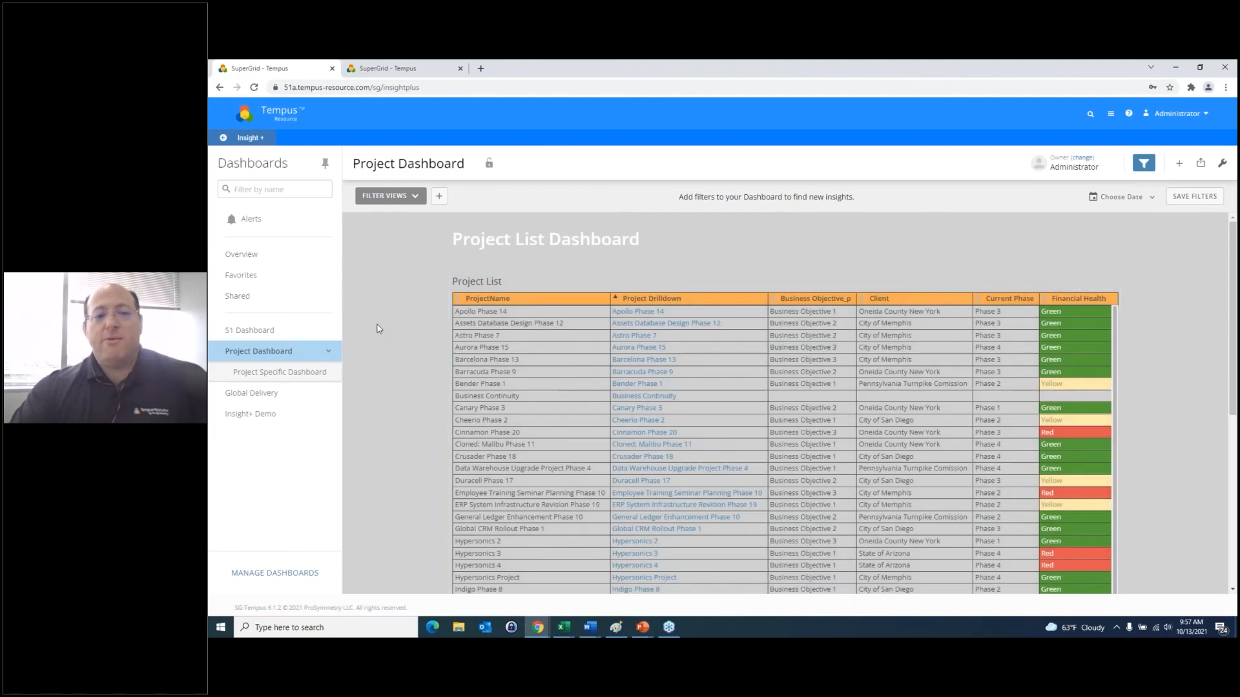
- Switch to the Insight+ Preview presentation in PowerPoint and advance through the Report Based Alerting slides to the one on sharing an alert
{"action": "left_click", "coordinate": [642, 627]}
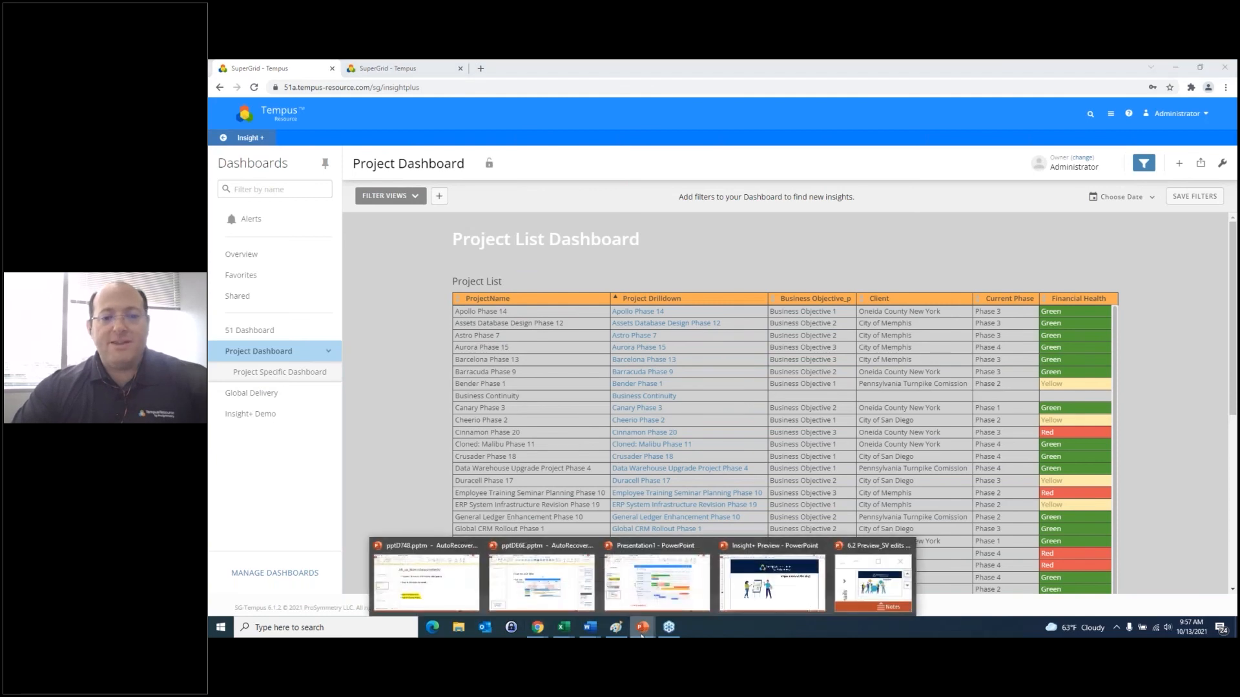
{"action": "left_click", "coordinate": [742, 609]}
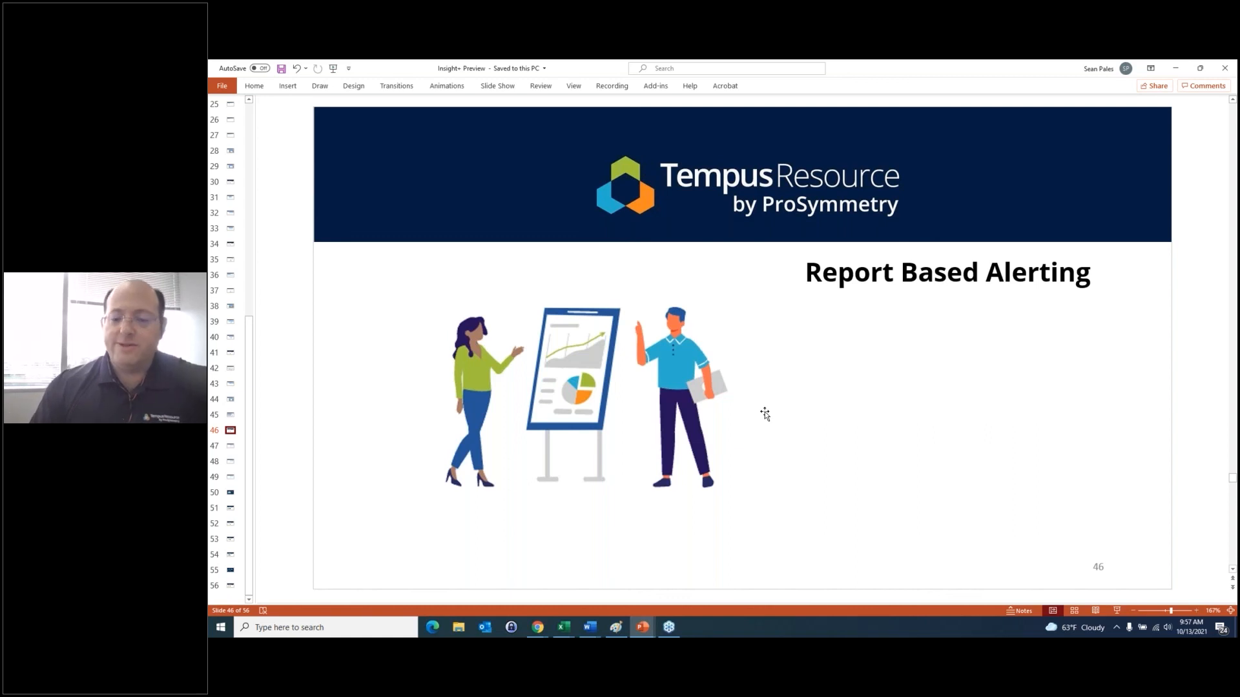
{"action": "key", "text": "Down"}
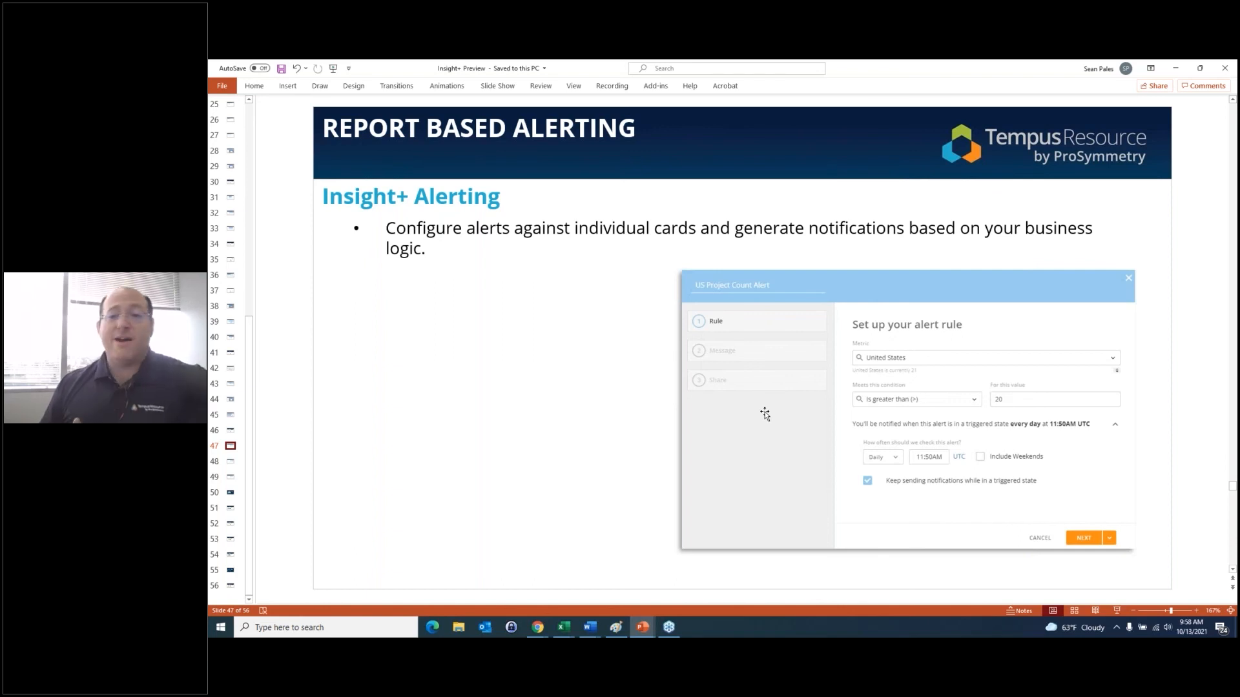
{"action": "key", "text": "Down"}
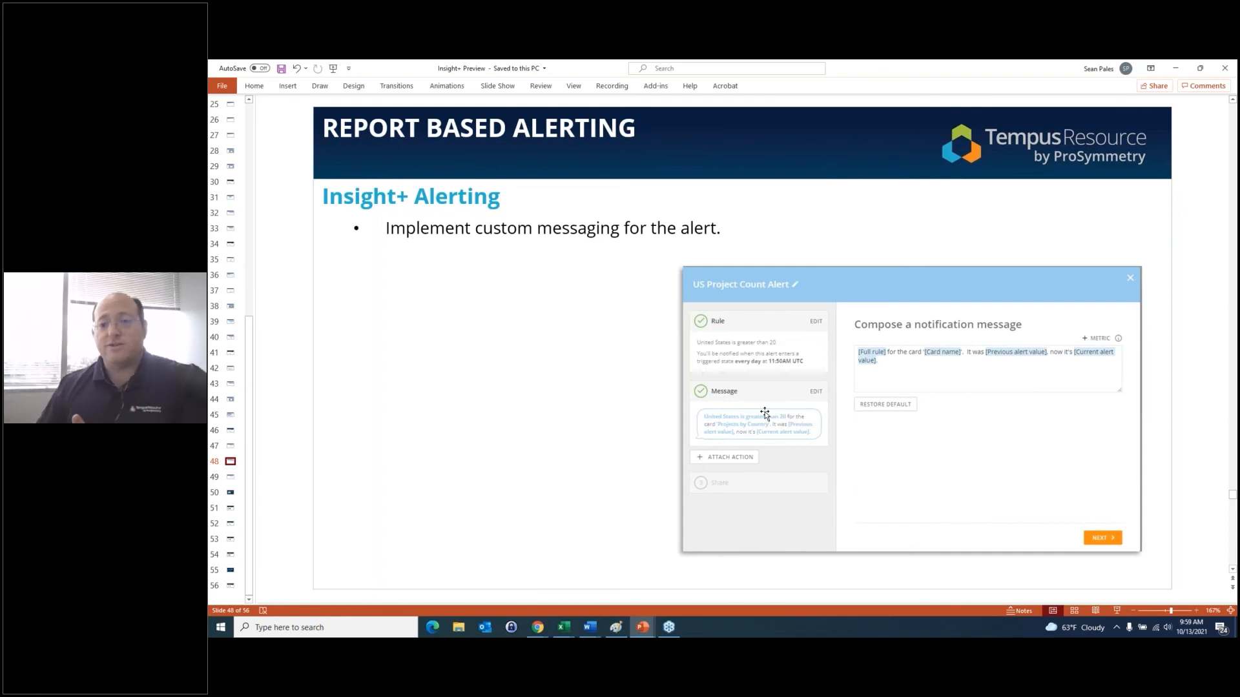
{"action": "key", "text": "Page_Down"}
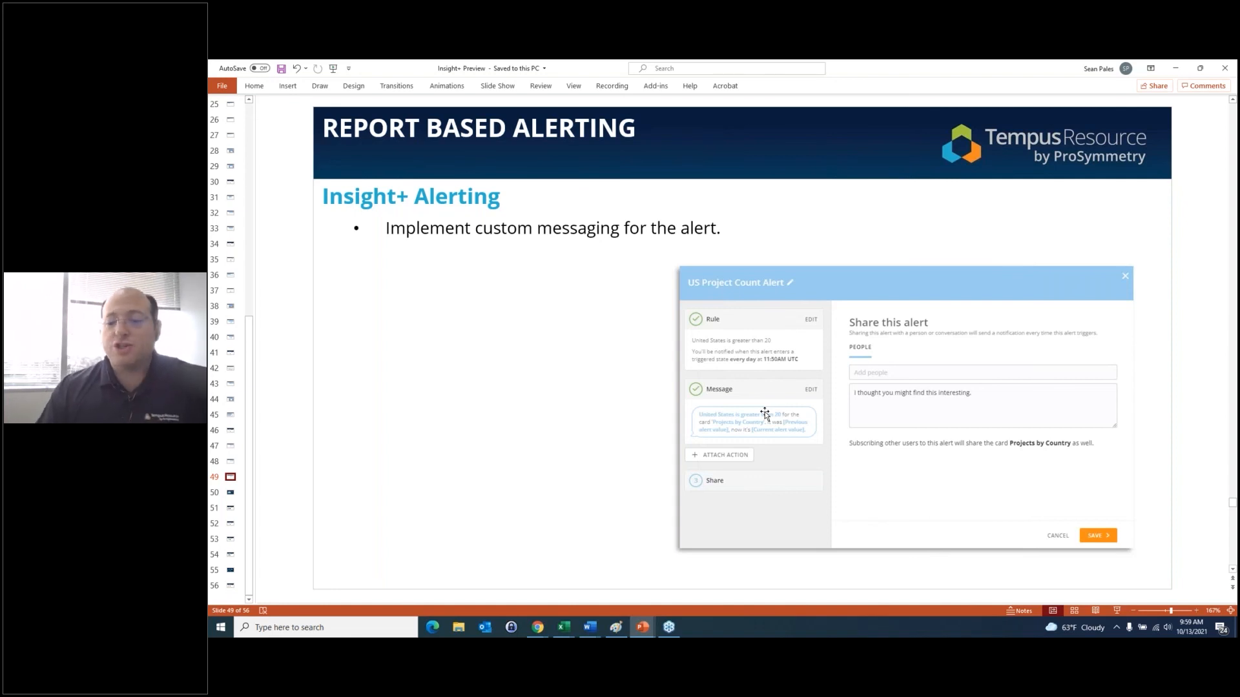
- Switch back to Tempus Resource in Chrome and show the alerts of the Projects by Country card from the Overview
{"action": "left_click", "coordinate": [536, 628]}
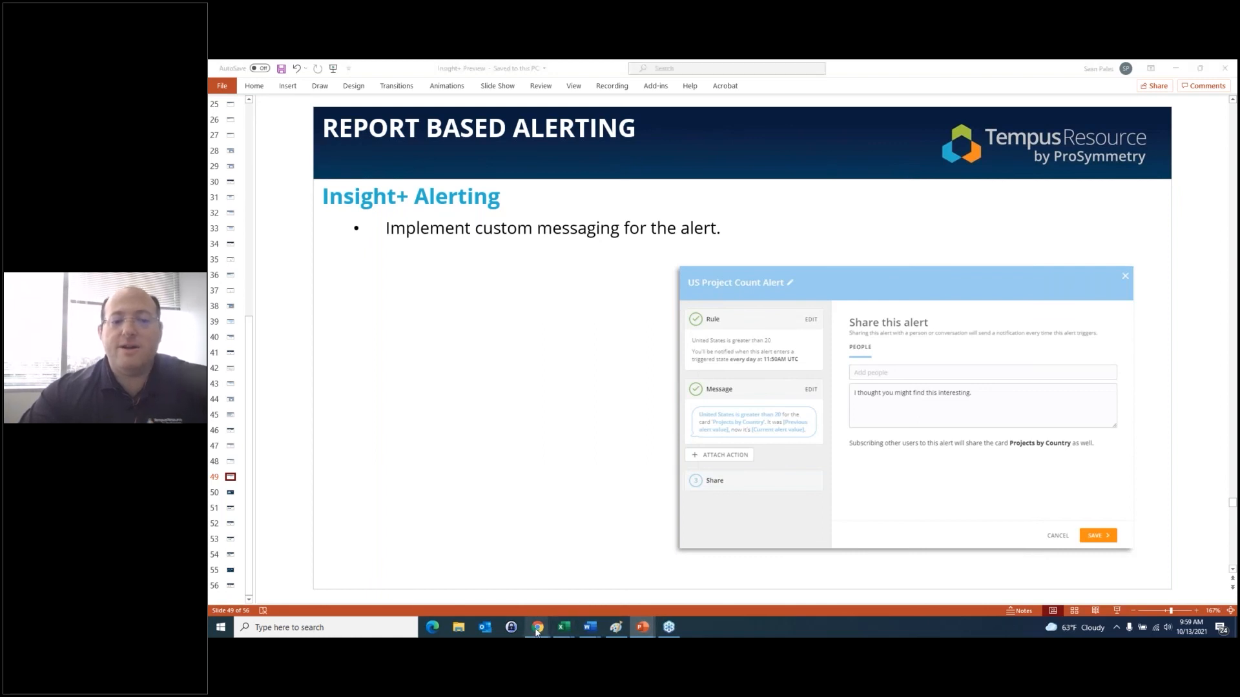
{"action": "left_click", "coordinate": [504, 597]}
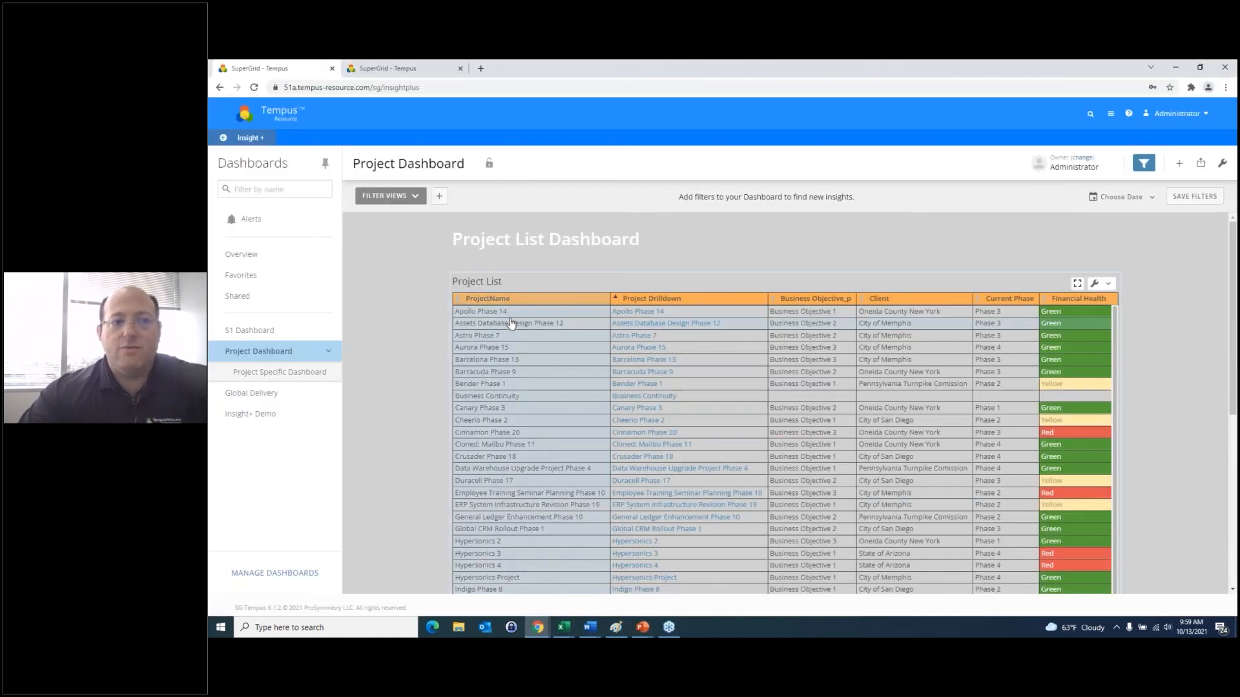
{"action": "left_click", "coordinate": [252, 259]}
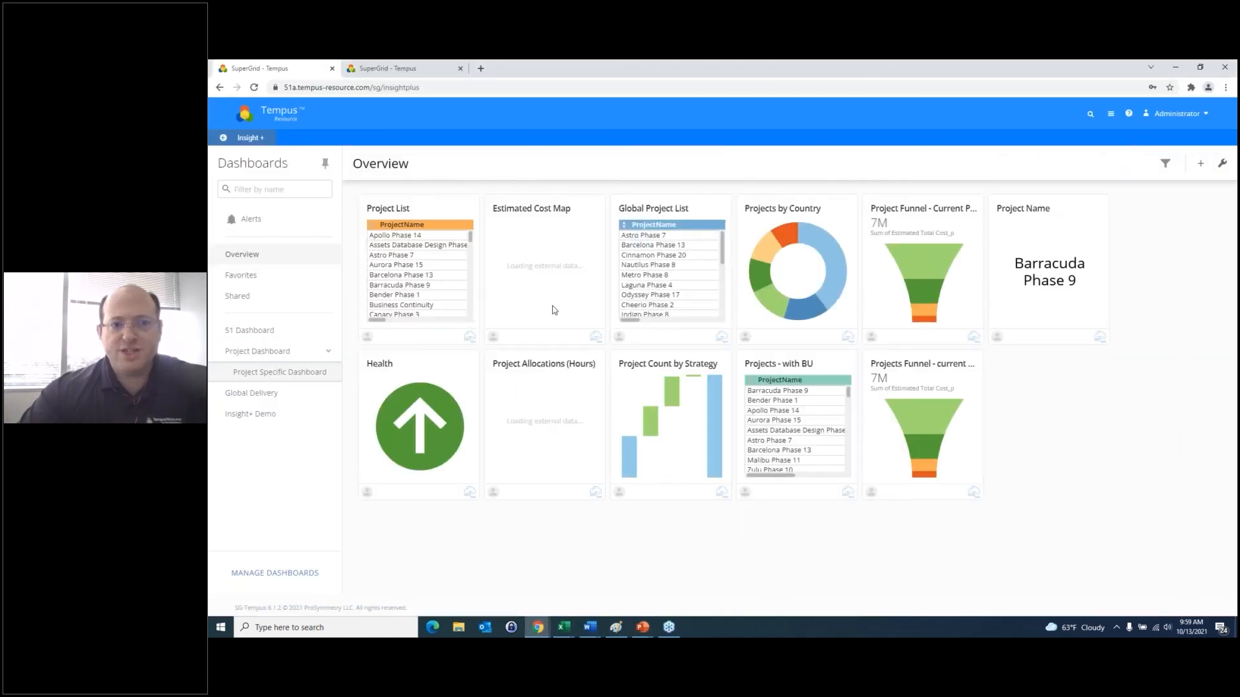
{"action": "left_click", "coordinate": [793, 211]}
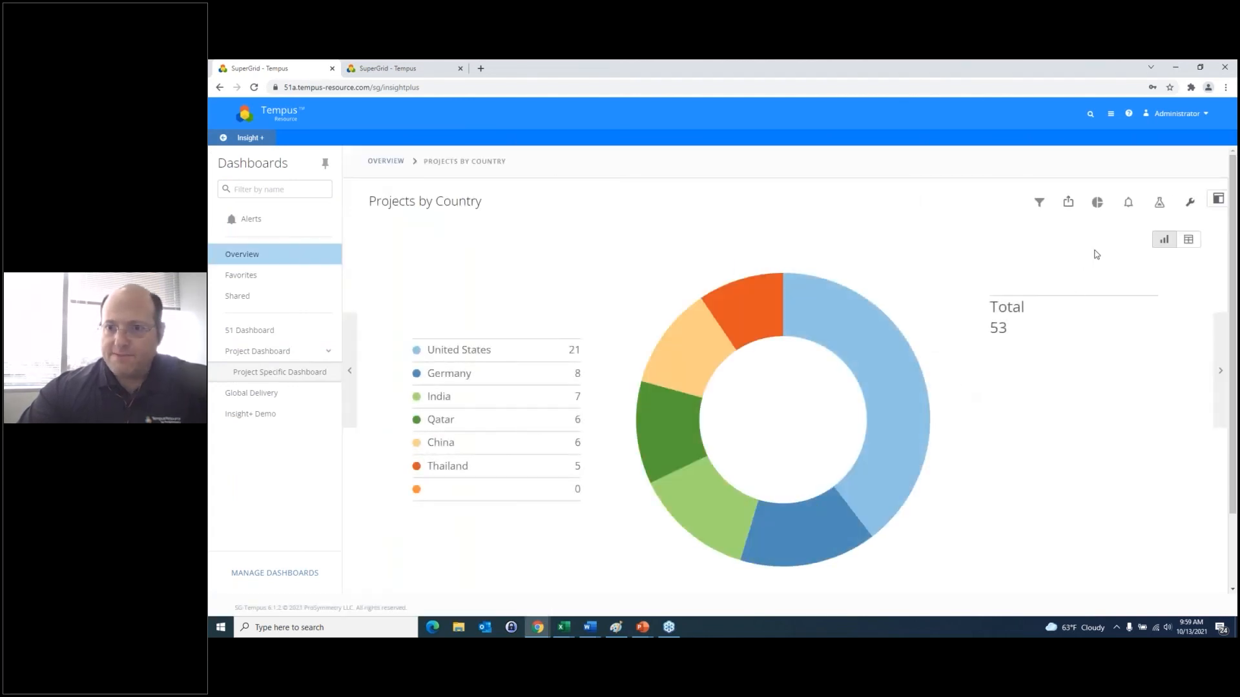
{"action": "left_click", "coordinate": [1129, 204]}
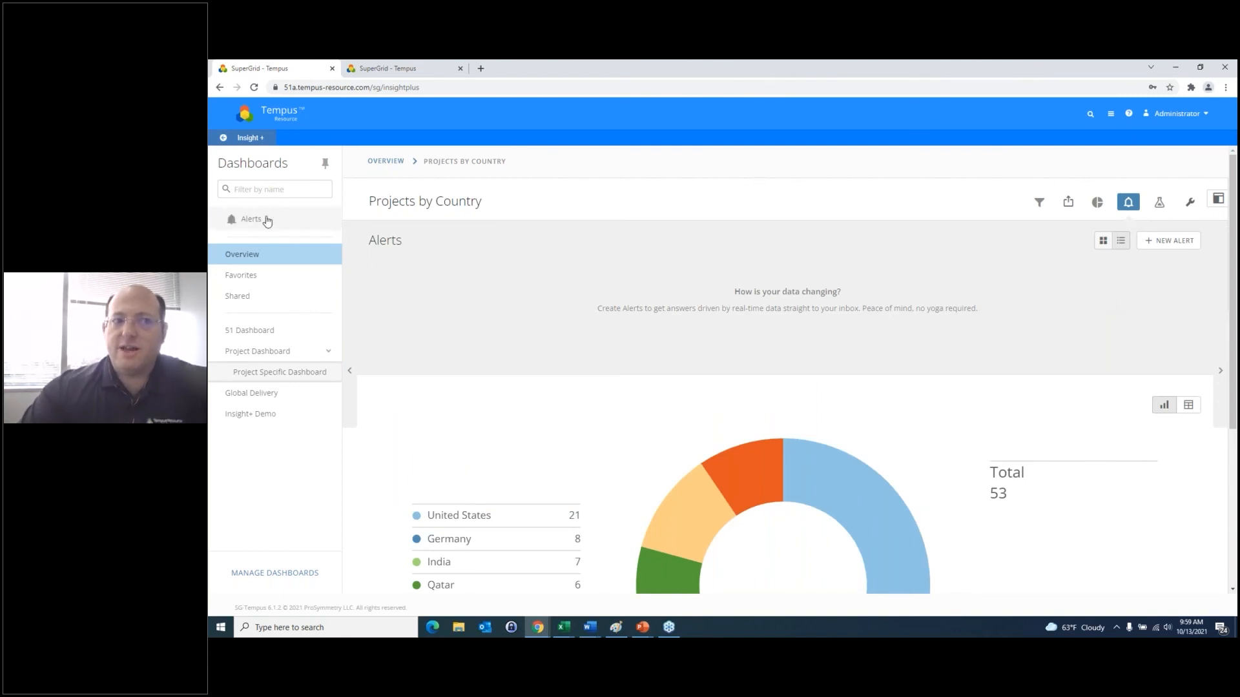
- Start a new alert for the Projects by Country card with the rule that China increases by 5
{"action": "left_click", "coordinate": [1165, 241]}
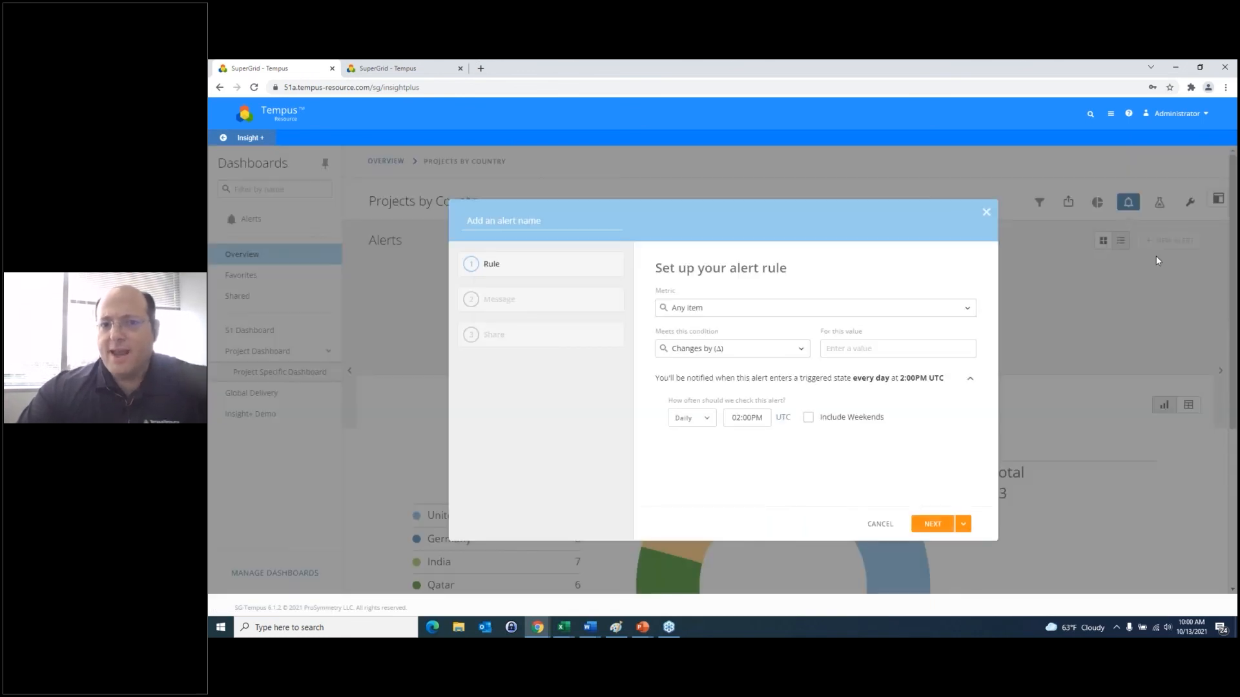
{"action": "left_click", "coordinate": [721, 309]}
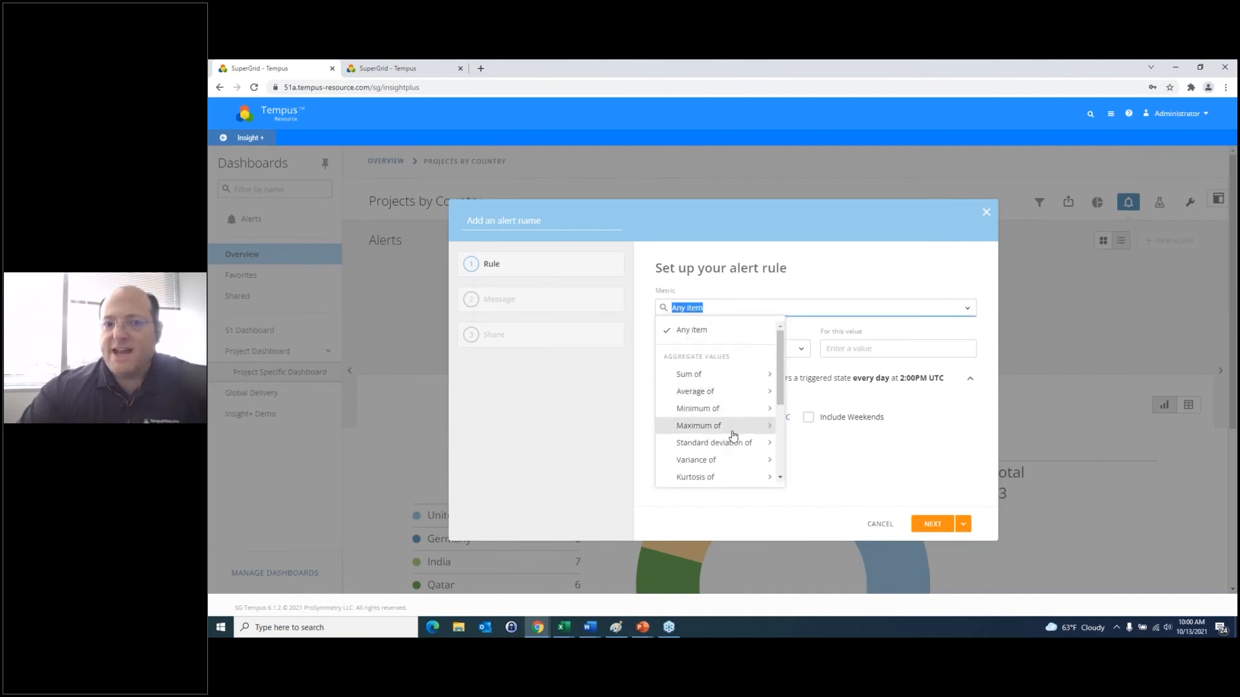
{"action": "left_click_drag", "start_coordinate": [781, 400], "coordinate": [781, 434]}
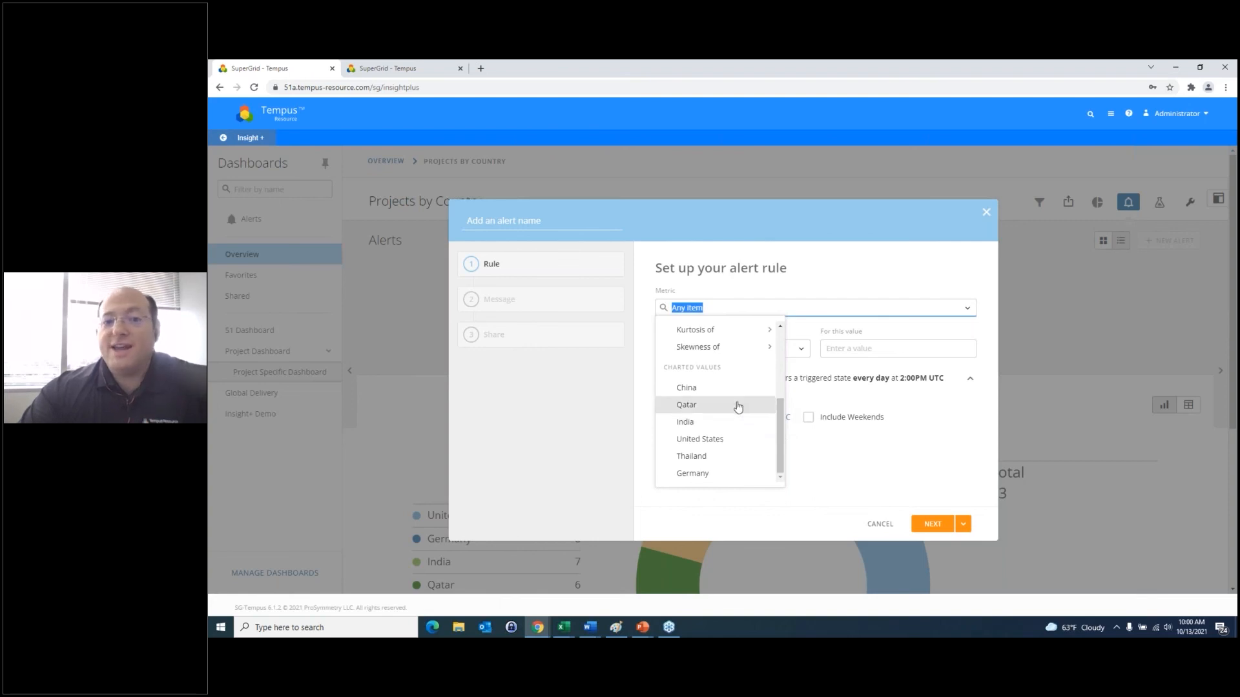
{"action": "left_click", "coordinate": [696, 392]}
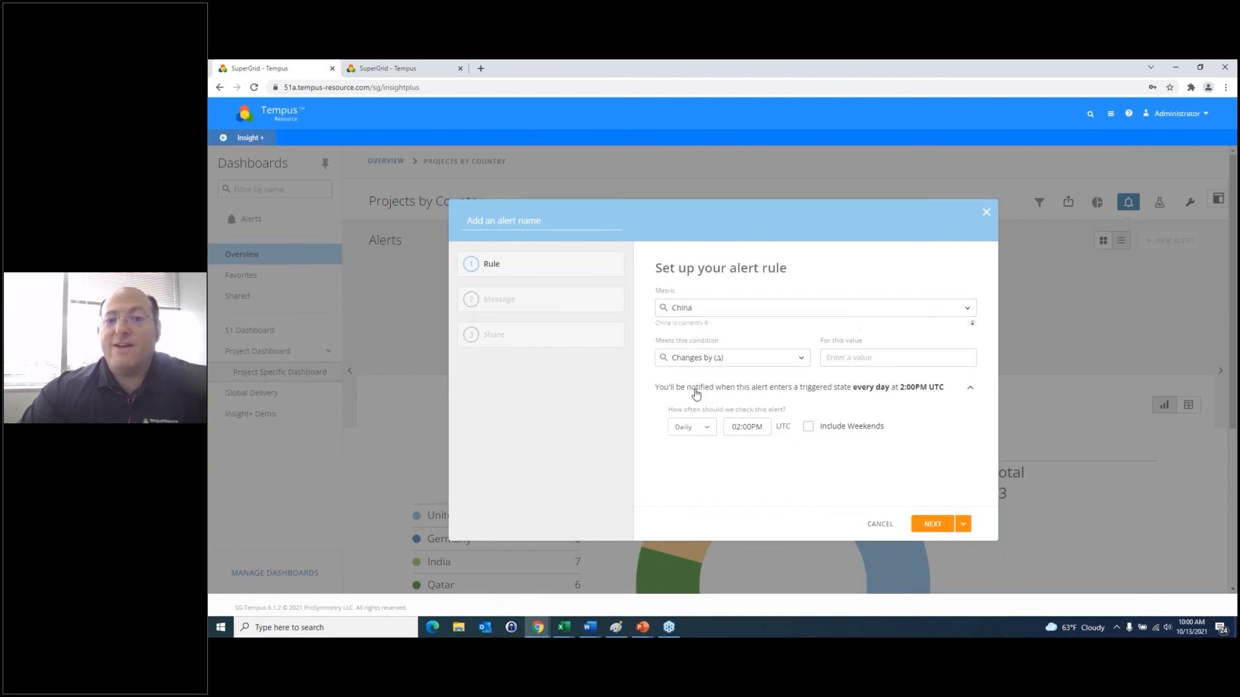
{"action": "left_click", "coordinate": [743, 369]}
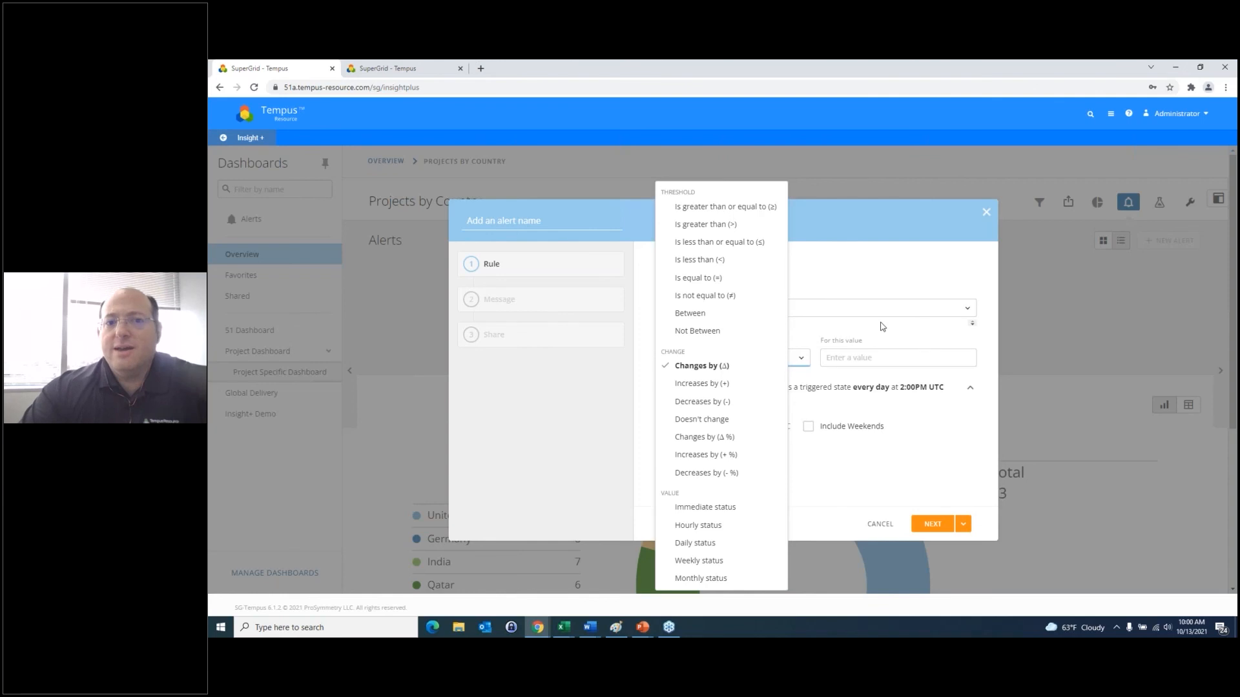
{"action": "left_click", "coordinate": [711, 385]}
{"action": "left_click", "coordinate": [879, 359]}
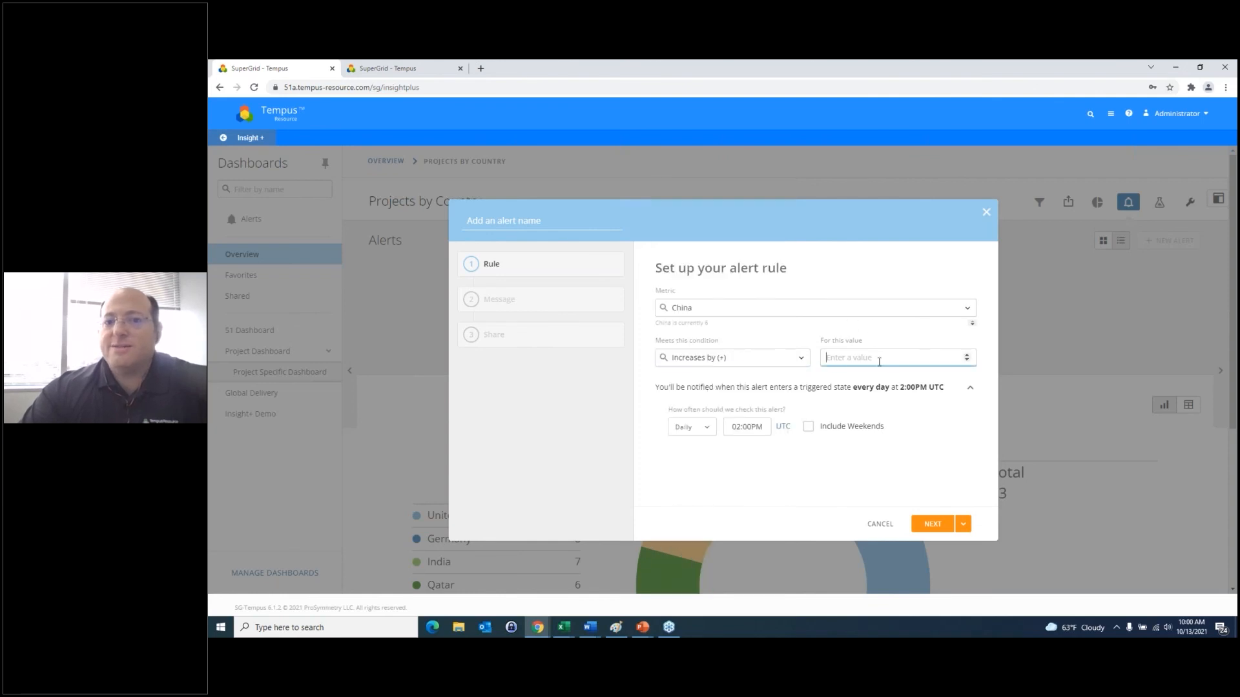
{"action": "type", "text": "5"}
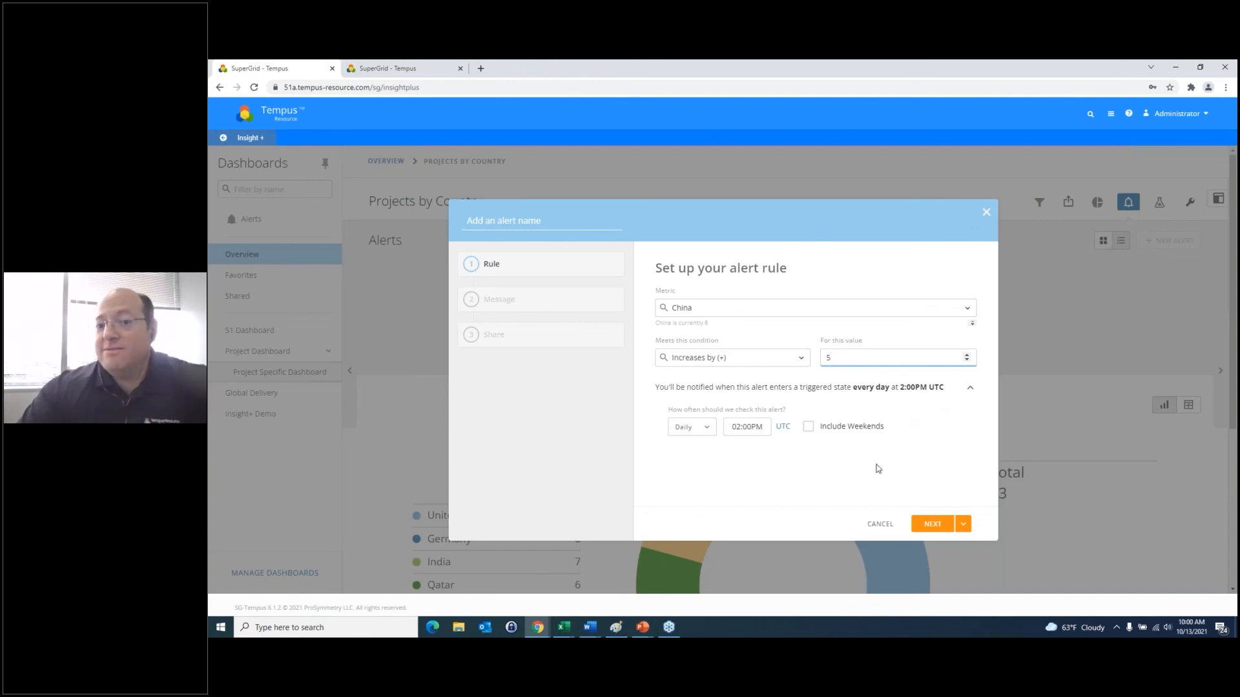
- Review the new alert's check frequency, notification message and sharing settings, and cancel the alert
{"action": "left_click", "coordinate": [710, 429]}
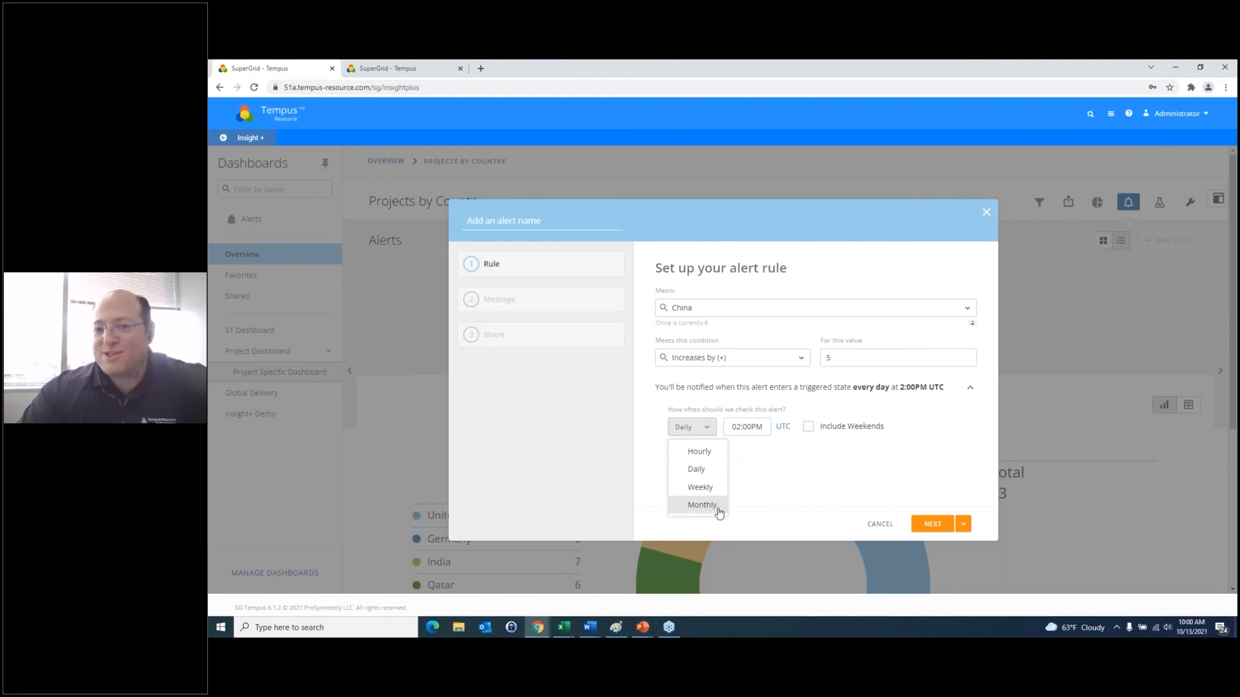
{"action": "left_click", "coordinate": [778, 487]}
{"action": "left_click", "coordinate": [933, 522]}
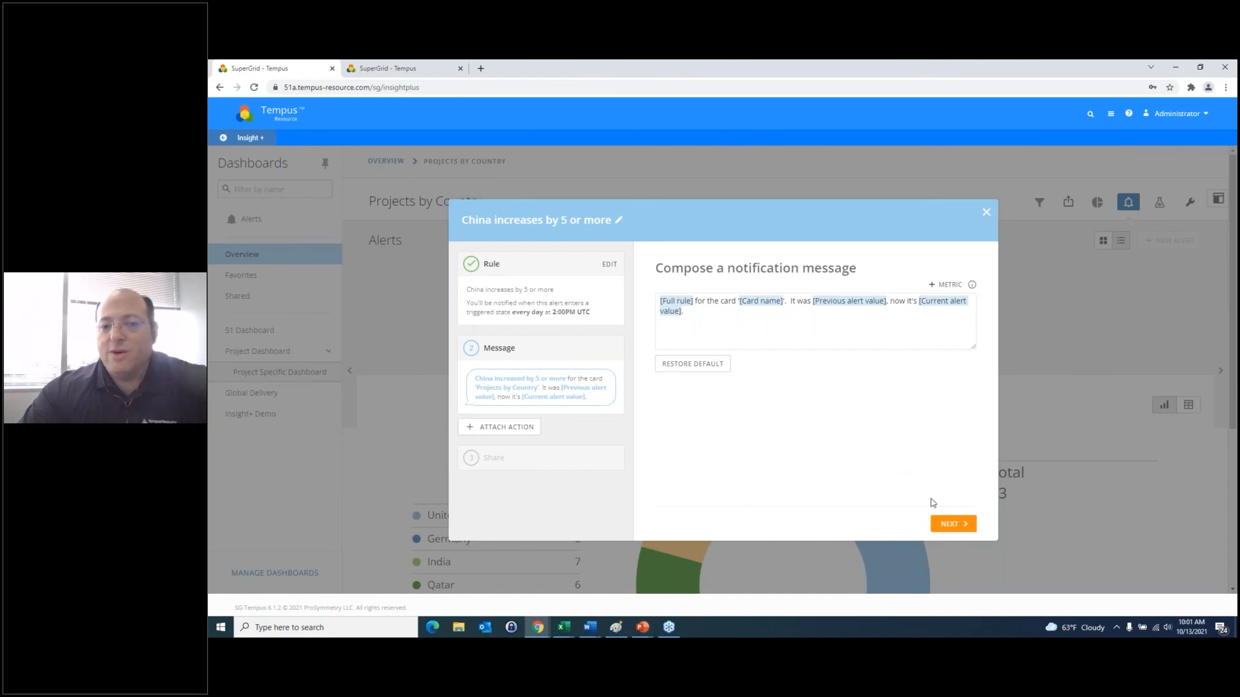
{"action": "left_click", "coordinate": [953, 524]}
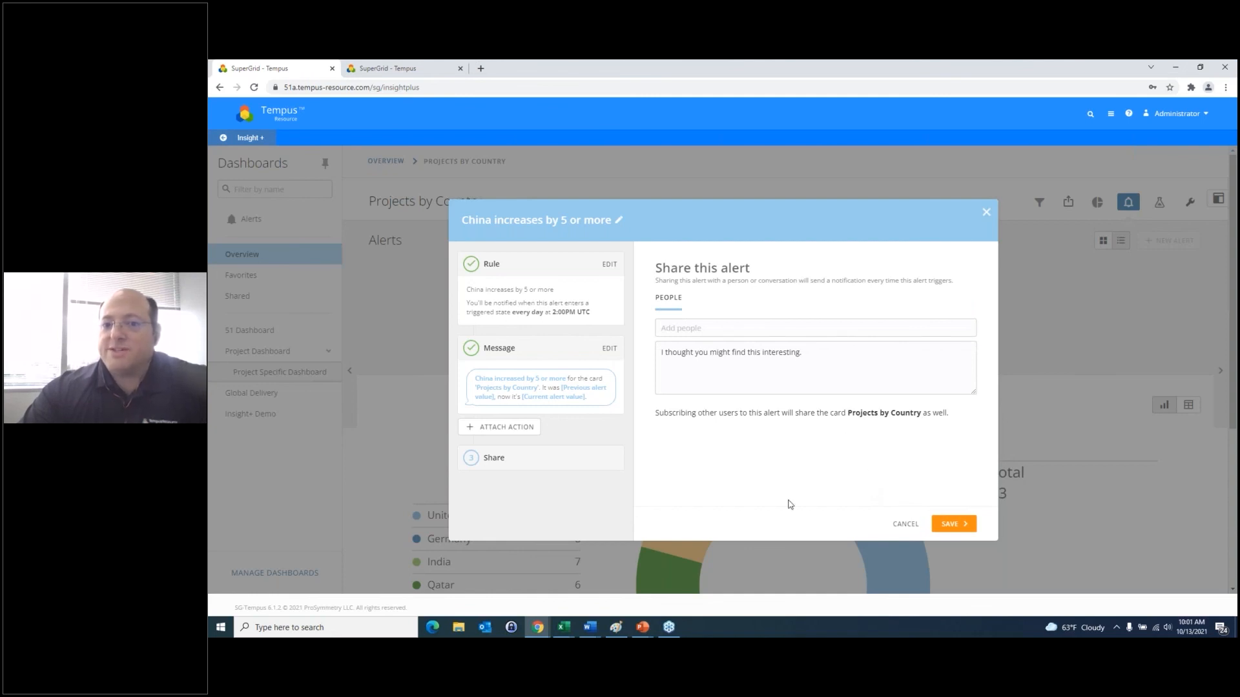
{"action": "left_click", "coordinate": [901, 526]}
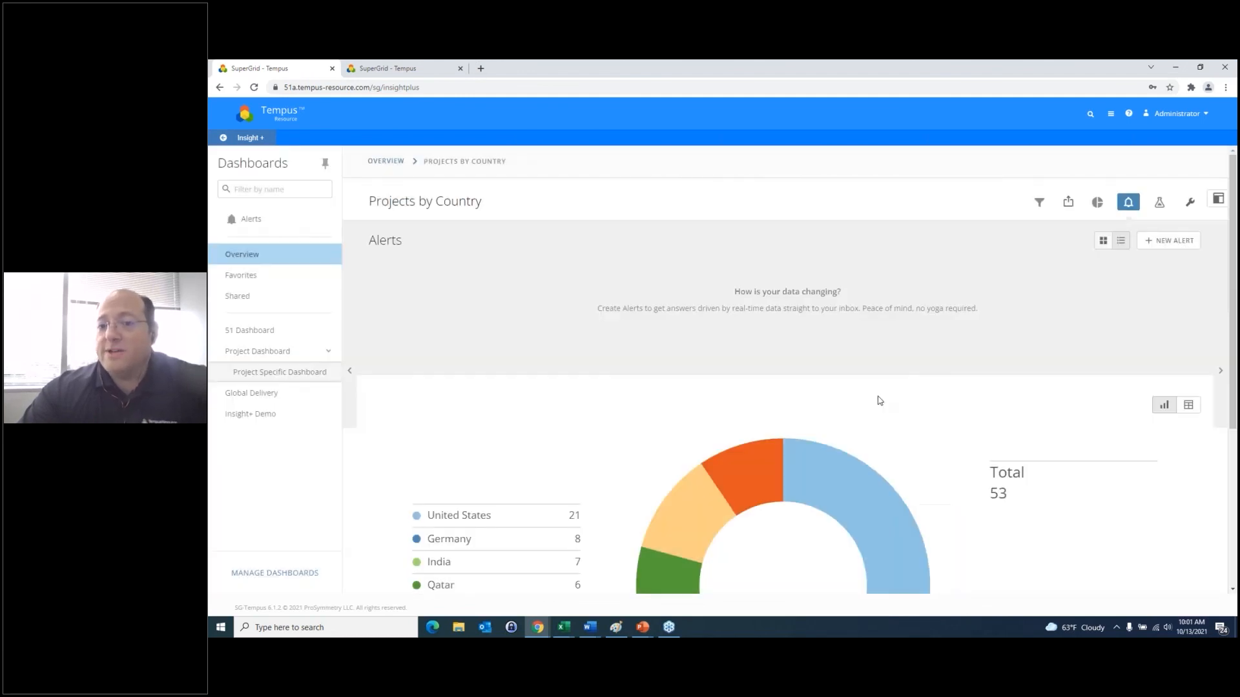